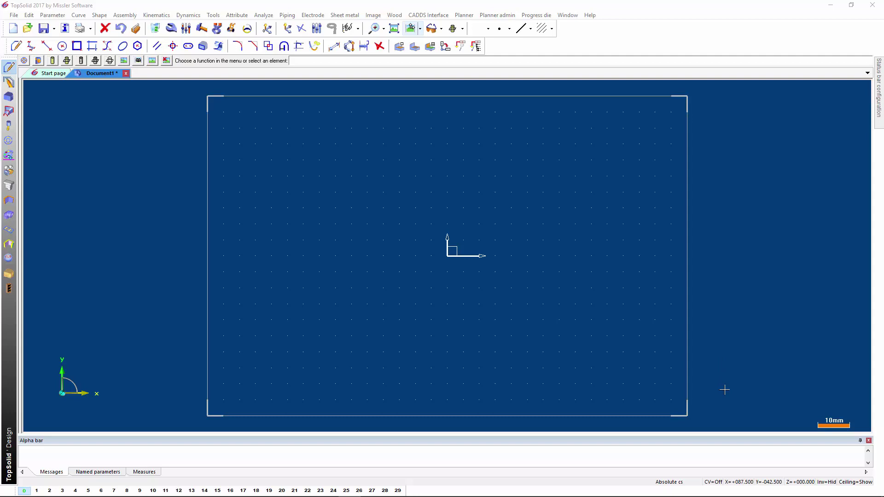
- Switch the status-bar CV setting from Off to On
left_click(714, 483)
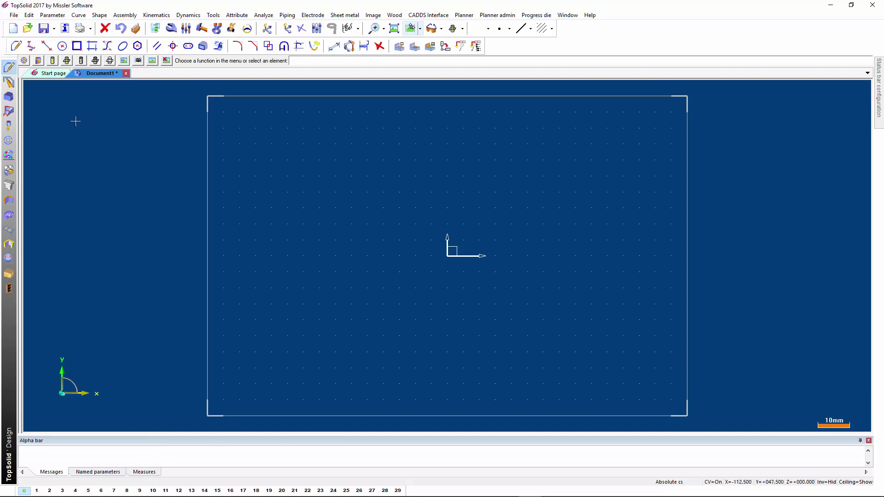
- Launch the constrained Block tool from the Shape toolbar
left_click(9, 98)
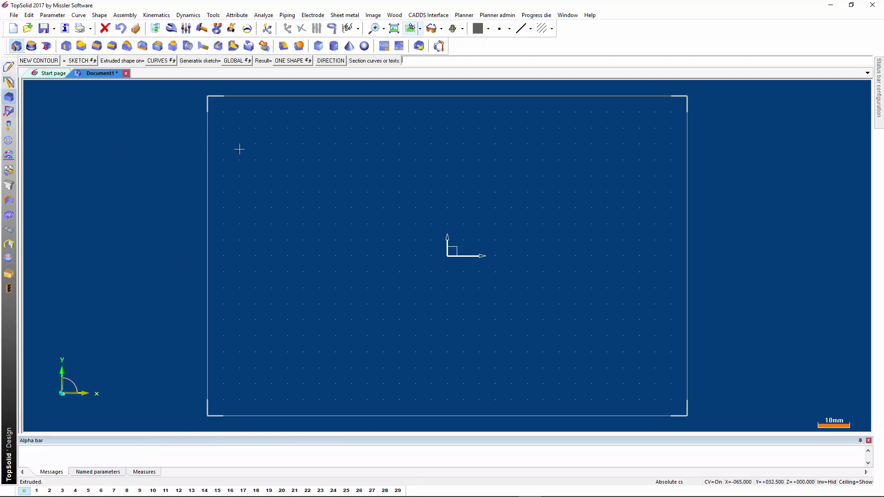
left_click(320, 47)
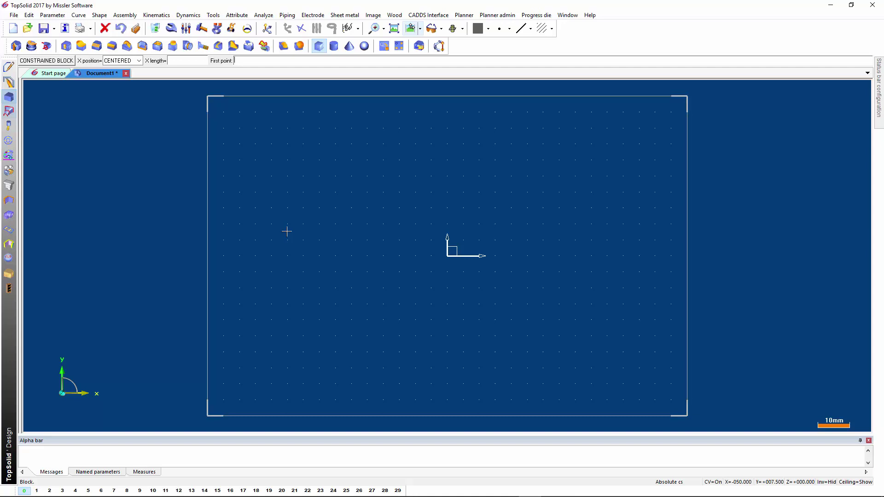
- Enter the block lengths as parameters b=600, d=400 and h=800
type("b=")
type("600")
key("Return")
type("d=")
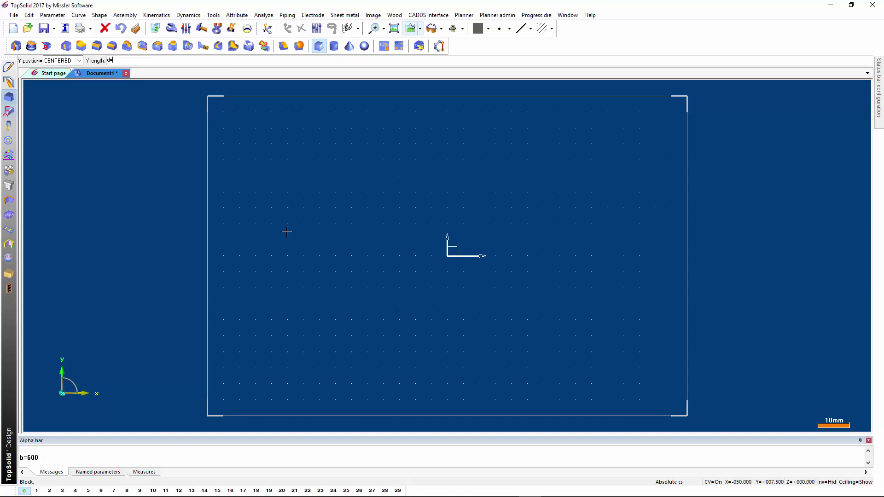
type("400")
key("Return")
type("800")
key("Return")
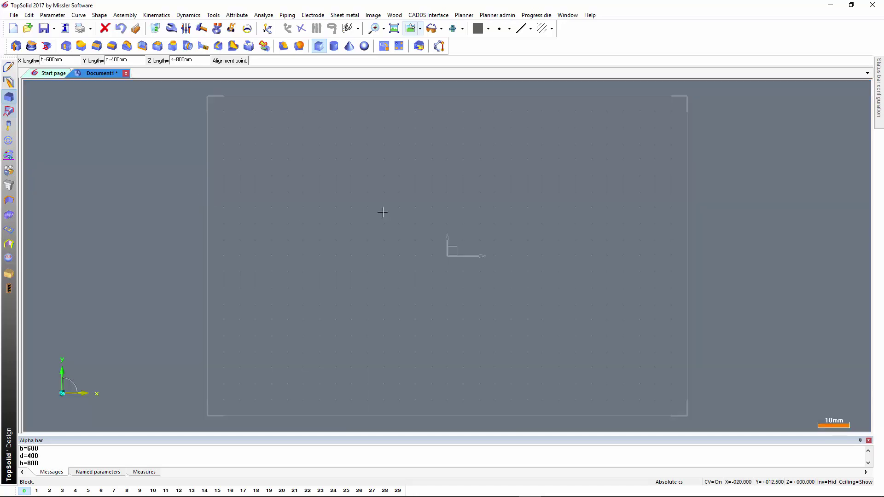
- Place the 600 × 400 × 800 block at the origin and finish it
scroll(383, 213, "down", 1)
scroll(384, 213, "down", 3)
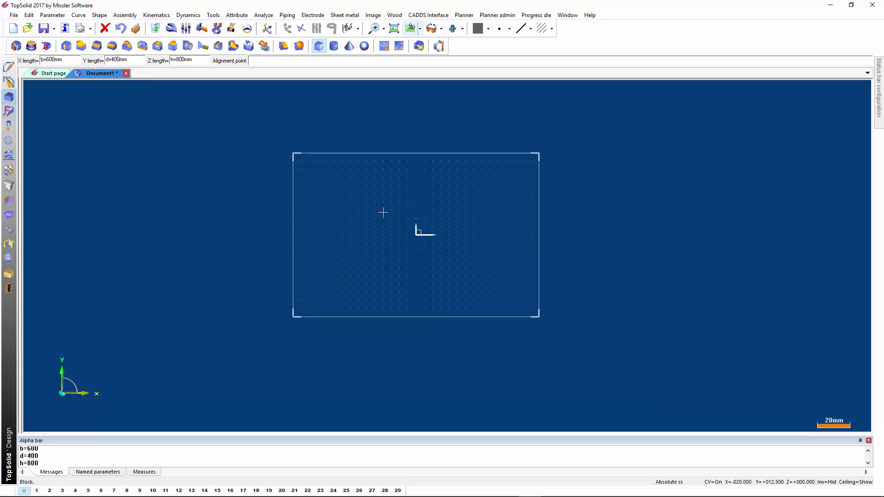
scroll(383, 212, "down", 5)
scroll(387, 216, "down", 2)
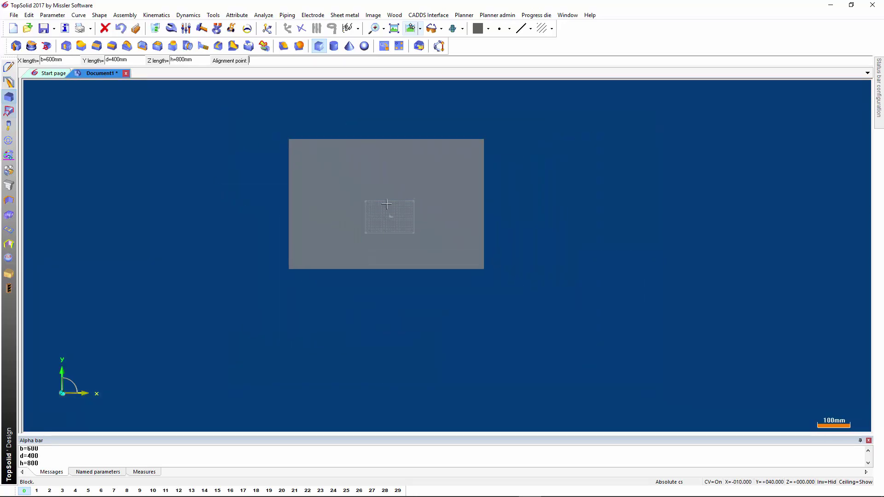
scroll(387, 203, "up", 4)
scroll(391, 220, "up", 6)
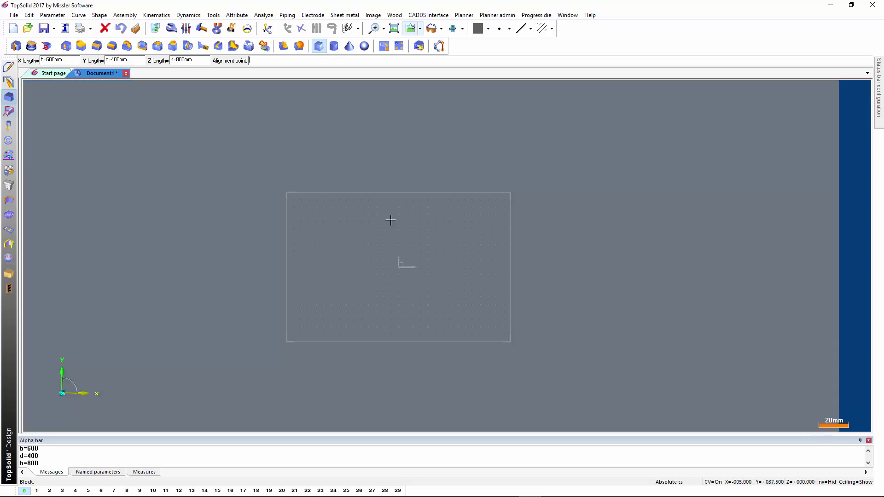
left_click(399, 268)
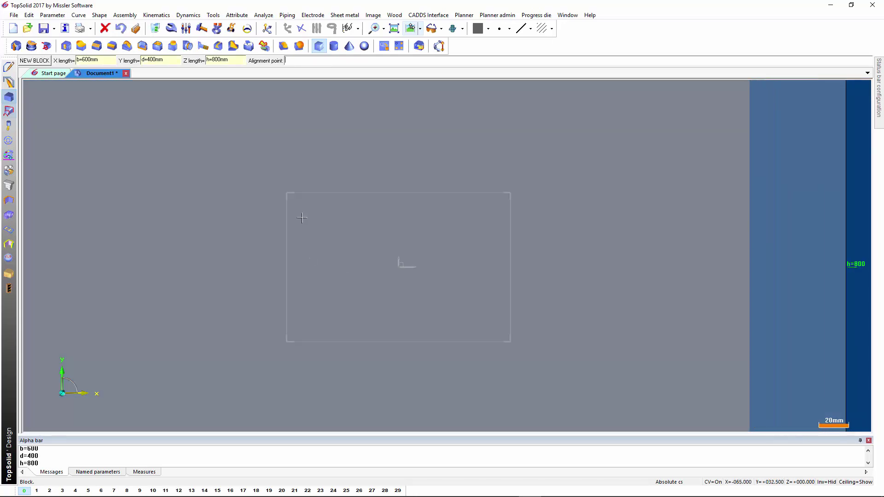
key("Return")
- Show the block in isometric view, make layer 11 current, and bring up the Wood tools
key("Home")
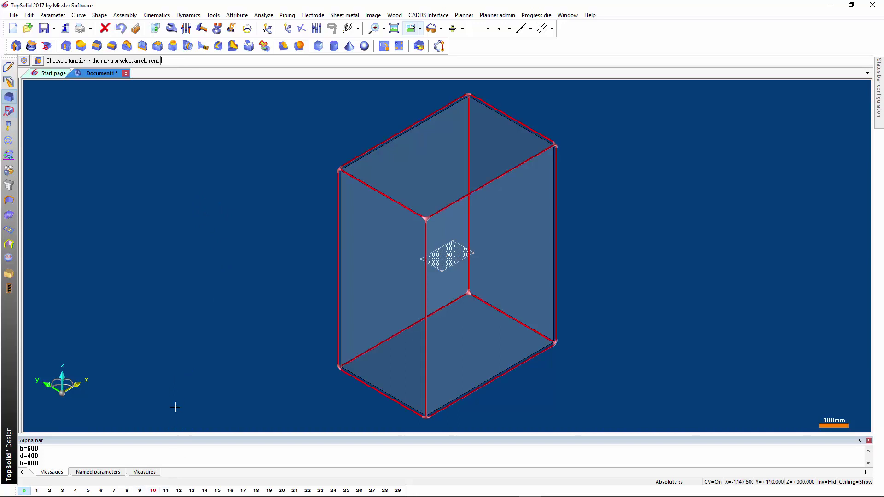
left_click(153, 491)
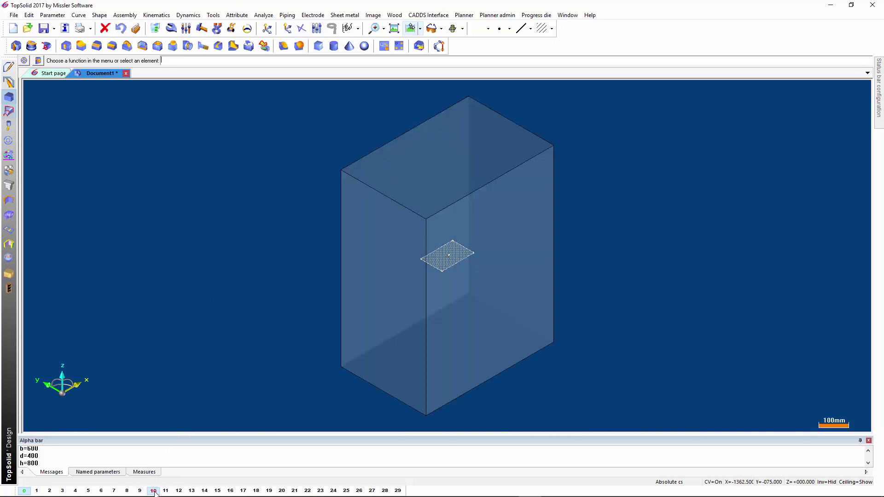
left_click(153, 491)
middle_click_drag(190, 253, 195, 237)
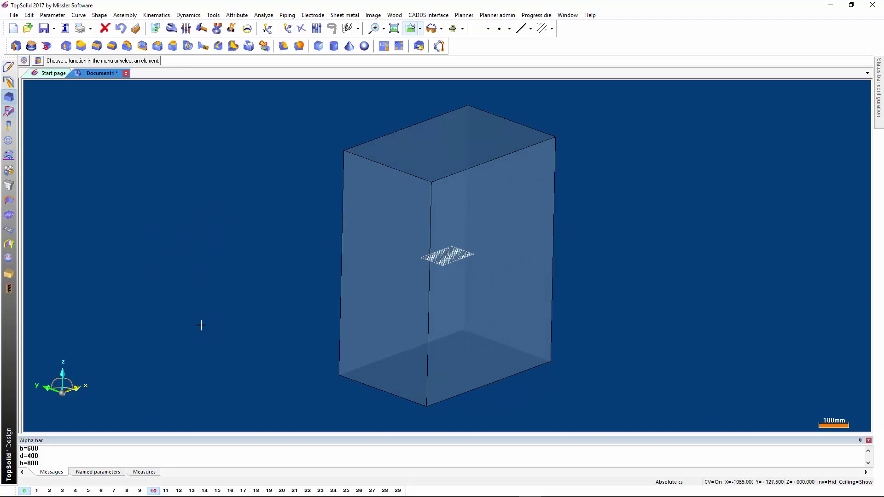
left_click(166, 491)
left_click(9, 274)
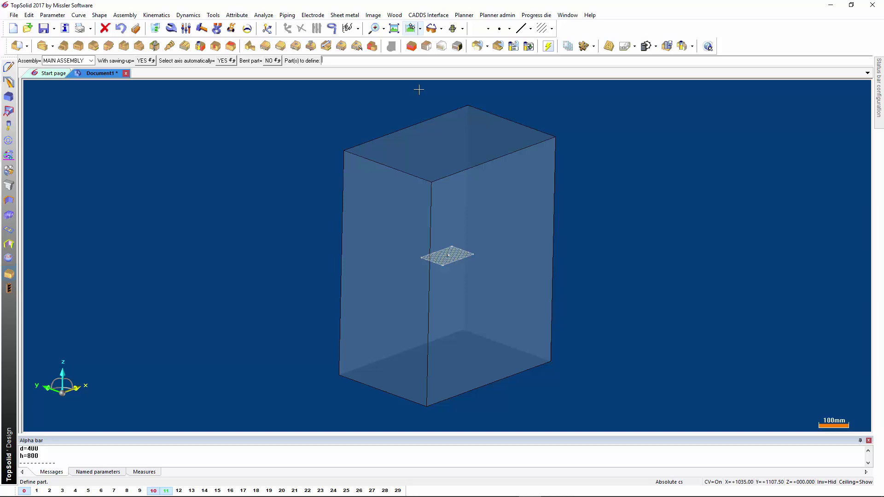
- Start a constrained wood panel with thickness t=19 and automatic positioning
left_click(413, 47)
type("l=19")
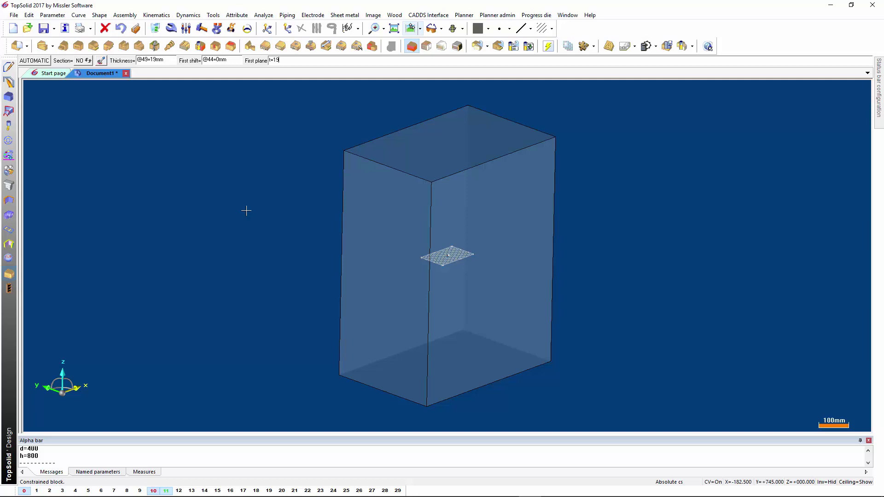
key("Return")
middle_click_drag(195, 231, 188, 223)
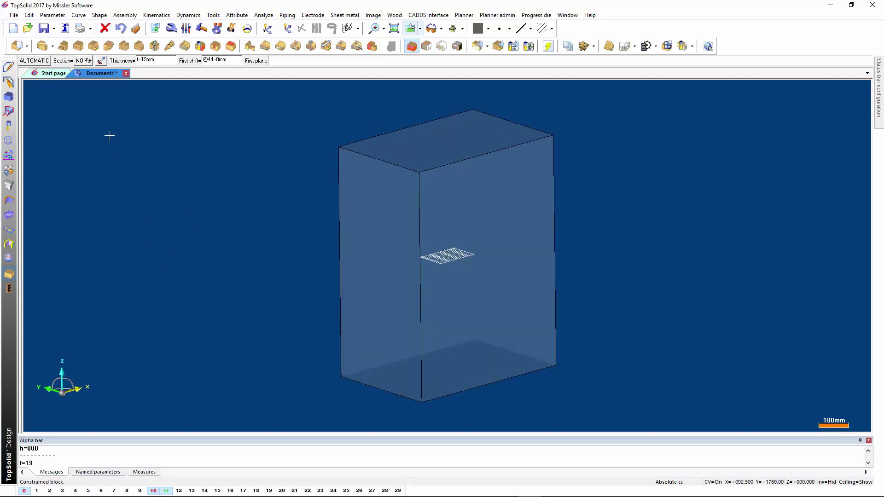
left_click(41, 62)
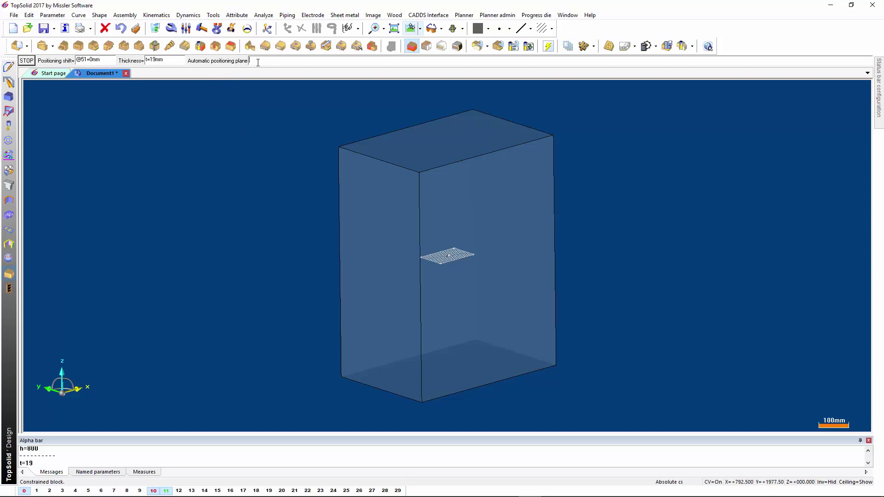
- Create an orange panel on the box's left face
left_click(488, 28)
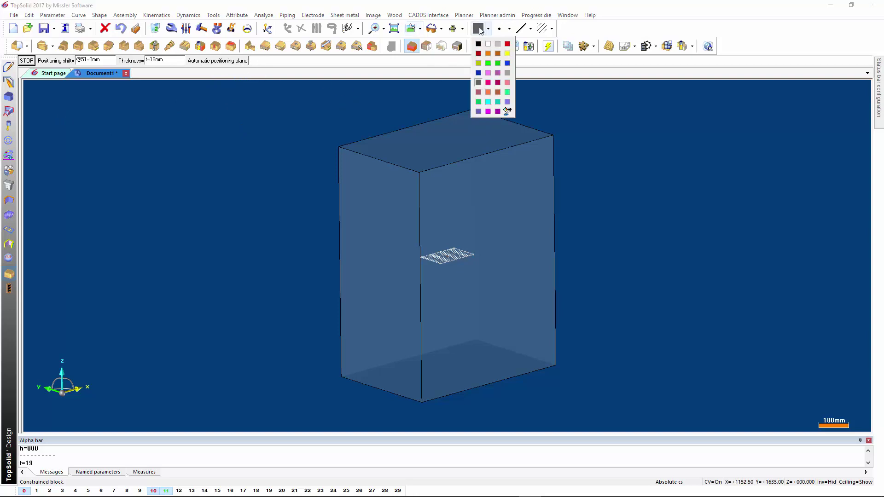
left_click(488, 92)
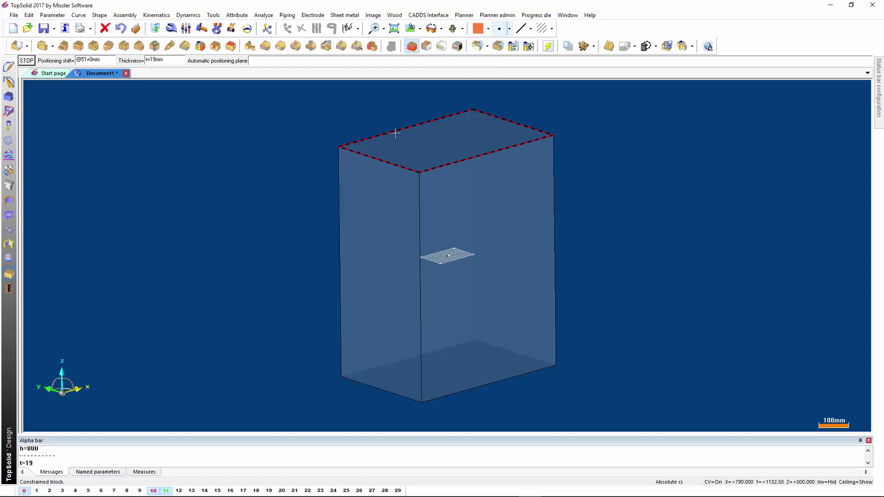
left_click(370, 267)
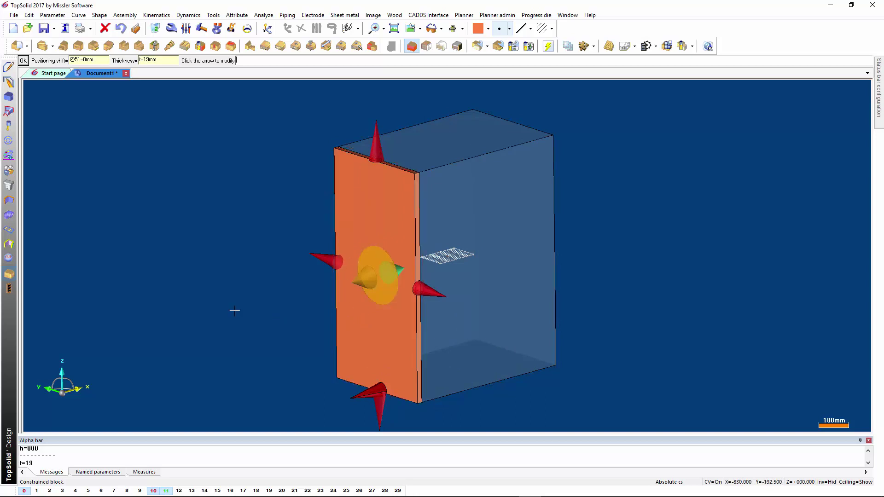
- Flip the left side panel inward into the box and validate it
key("Left")
key("Left")
key("Left")
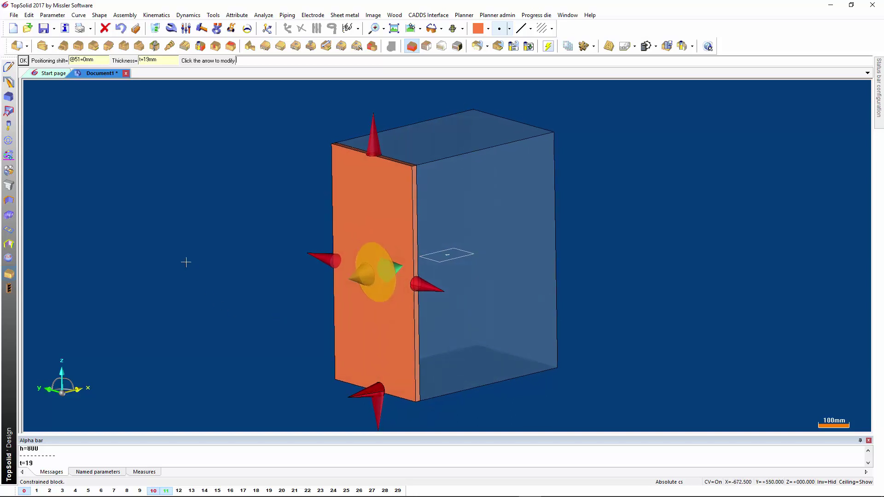
key("Left")
key("Left")
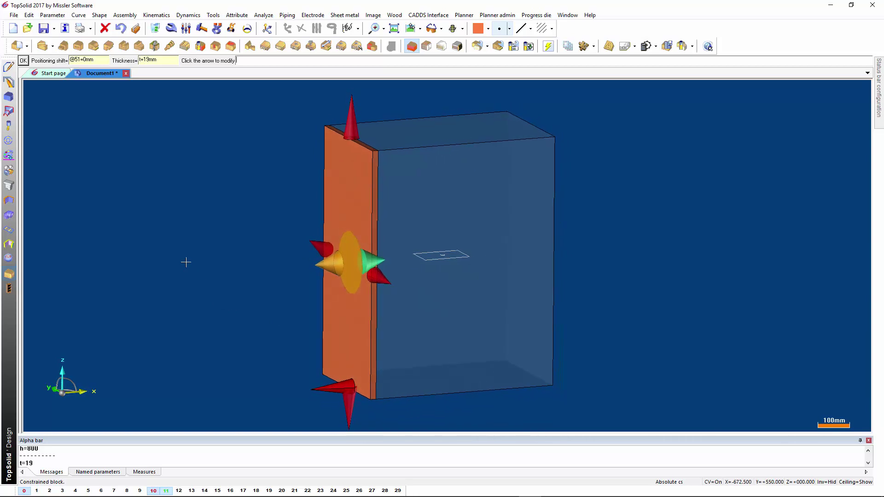
key("Left")
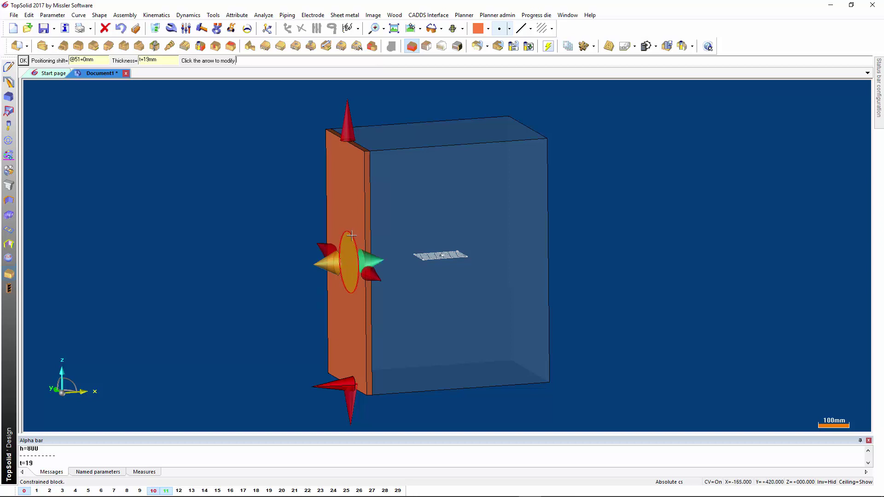
scroll(374, 141, "up", 2)
scroll(373, 141, "up", 3)
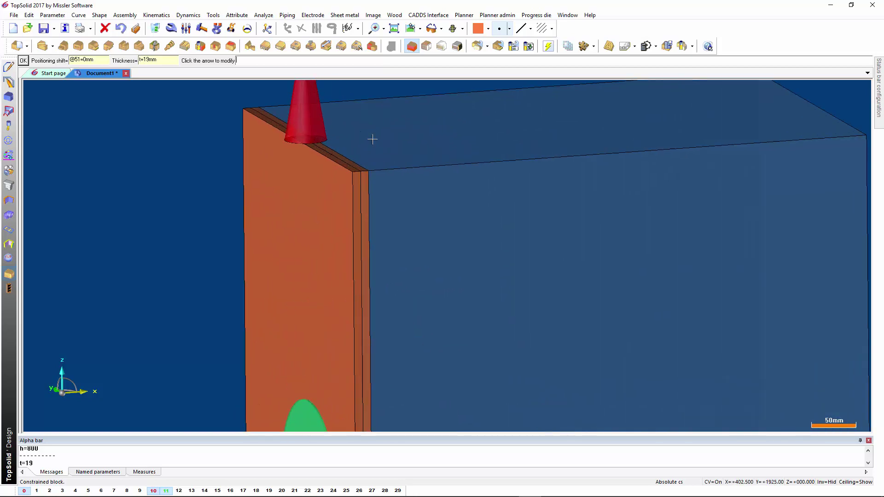
scroll(373, 143, "up", 3)
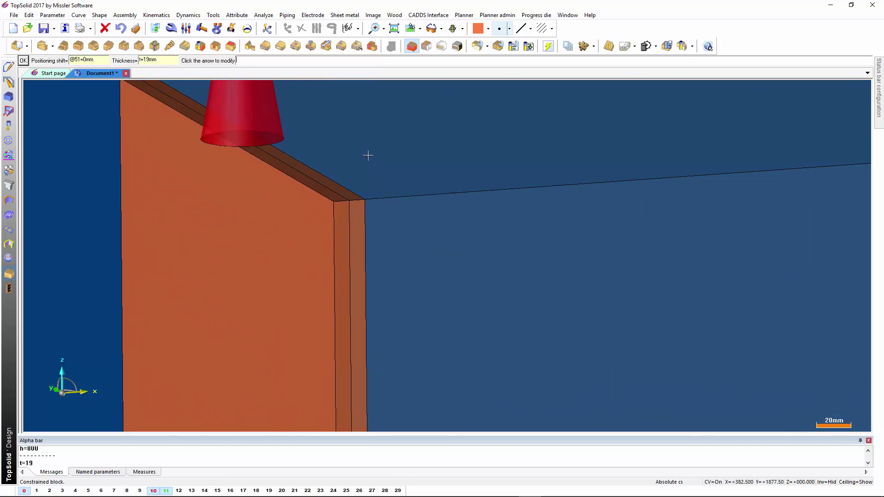
scroll(368, 156, "down", 3)
scroll(367, 154, "down", 4)
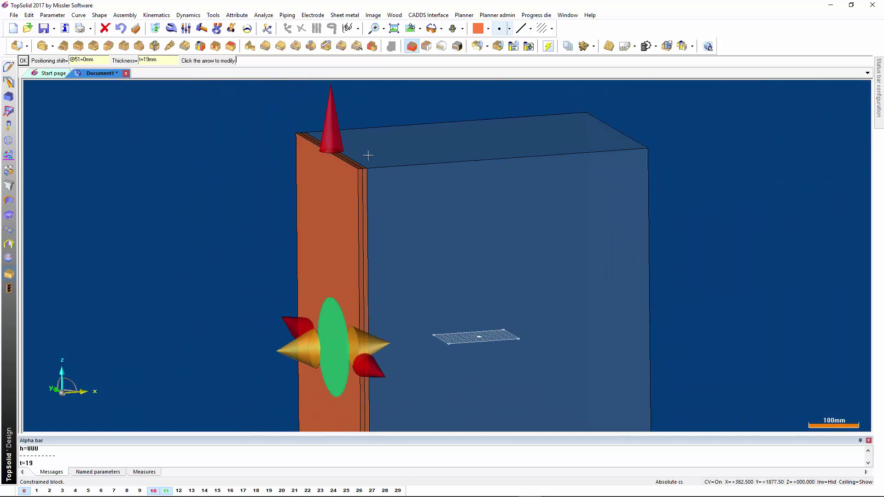
left_click(282, 352)
scroll(140, 239, "down", 1)
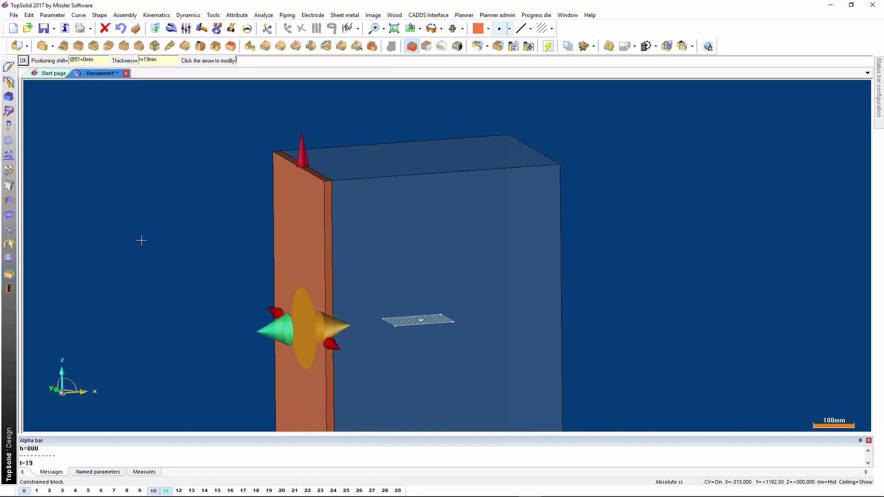
scroll(140, 239, "down", 2)
middle_click_drag(122, 245, 165, 217)
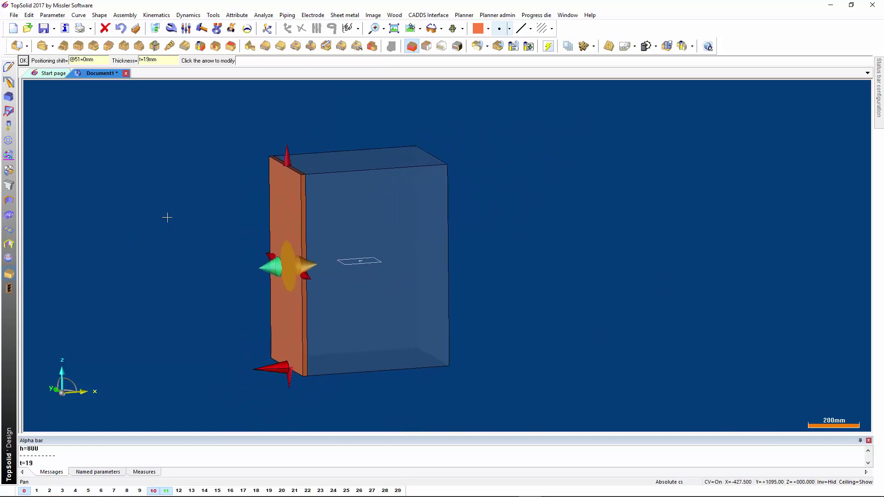
left_click(23, 61)
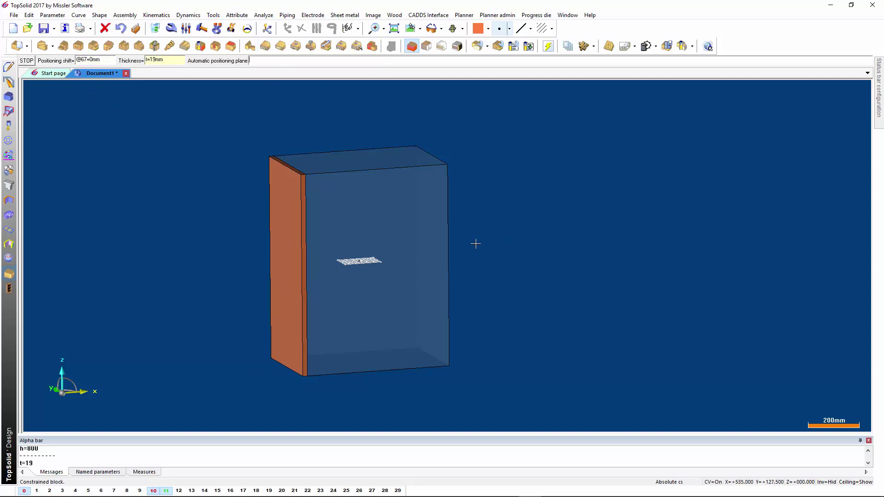
left_click(448, 243)
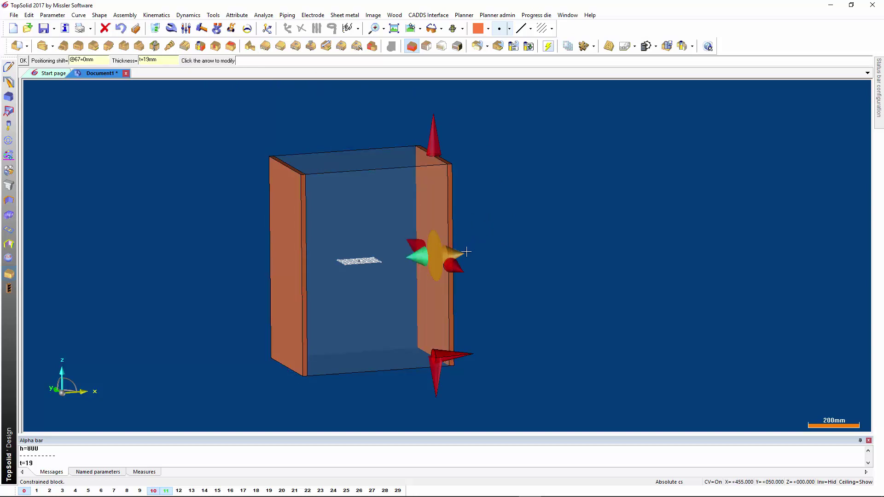
left_click(466, 252)
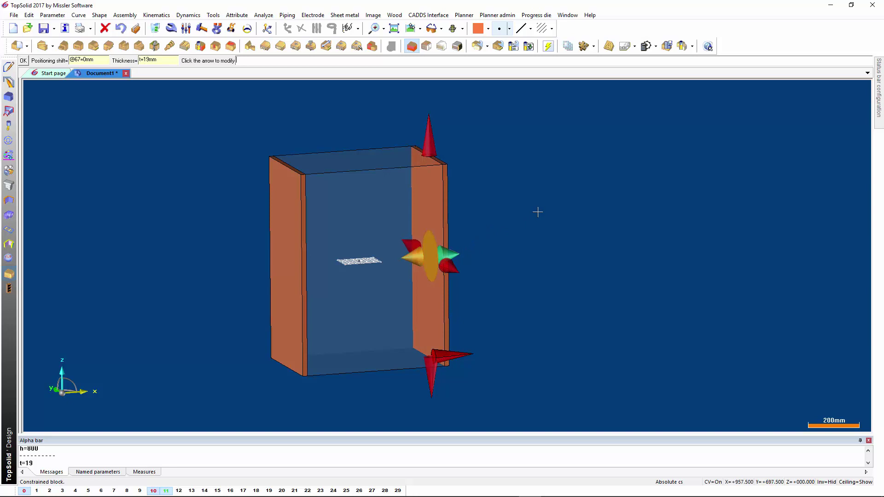
left_click(23, 60)
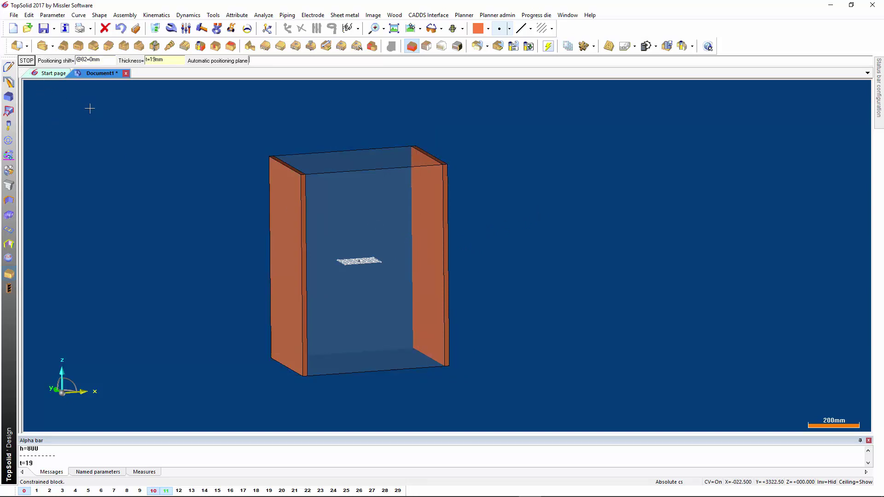
- Place a top panel on the top outline with left and right shifts both equal to t
left_click(343, 162)
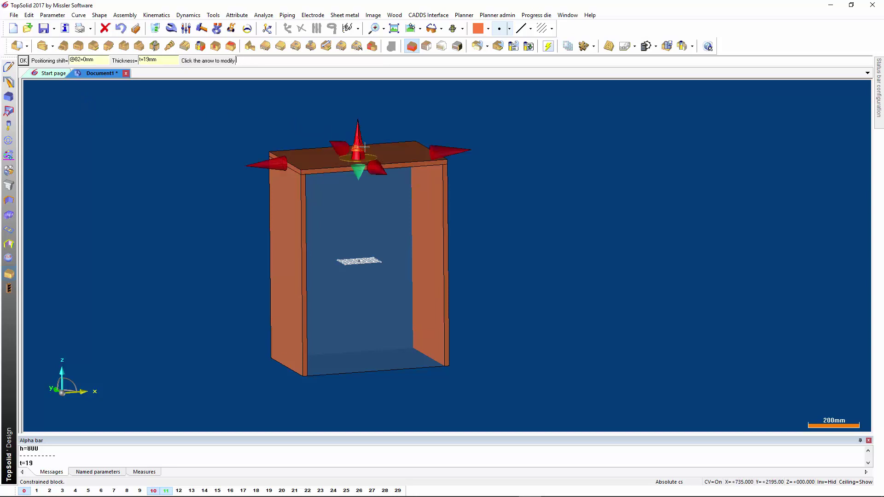
scroll(276, 120, "up", 3)
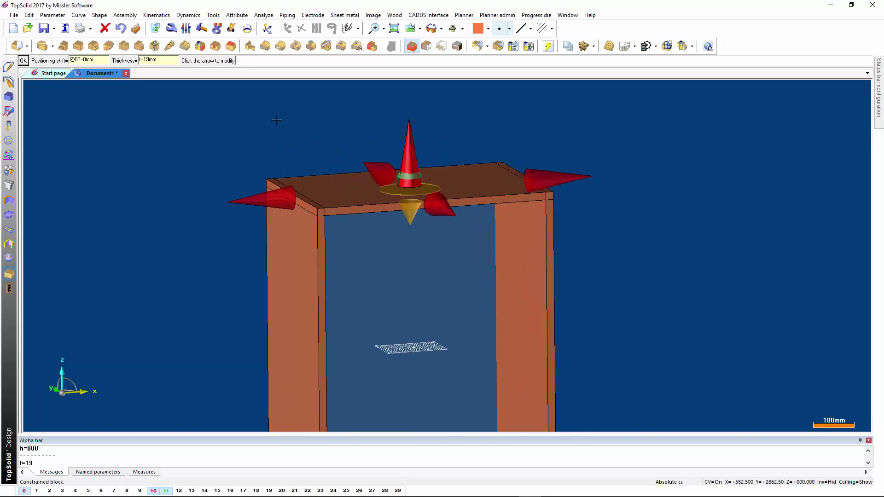
scroll(277, 120, "up", 1)
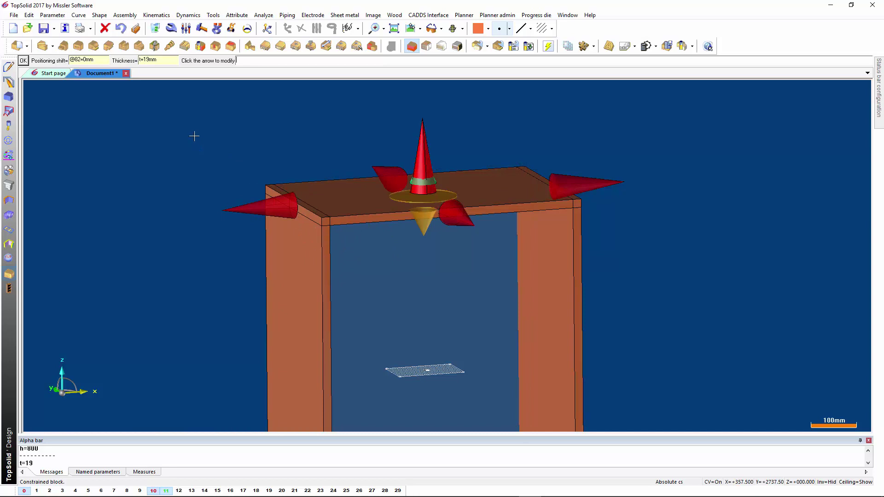
left_click(239, 210)
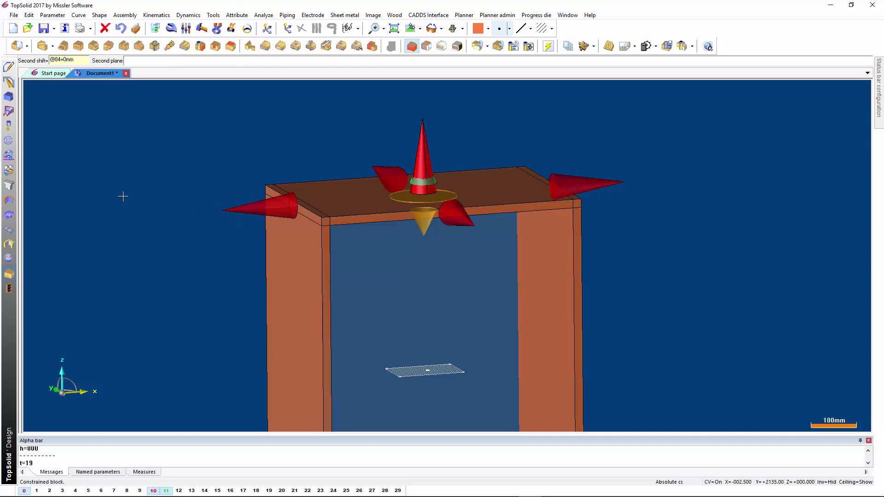
key("Return")
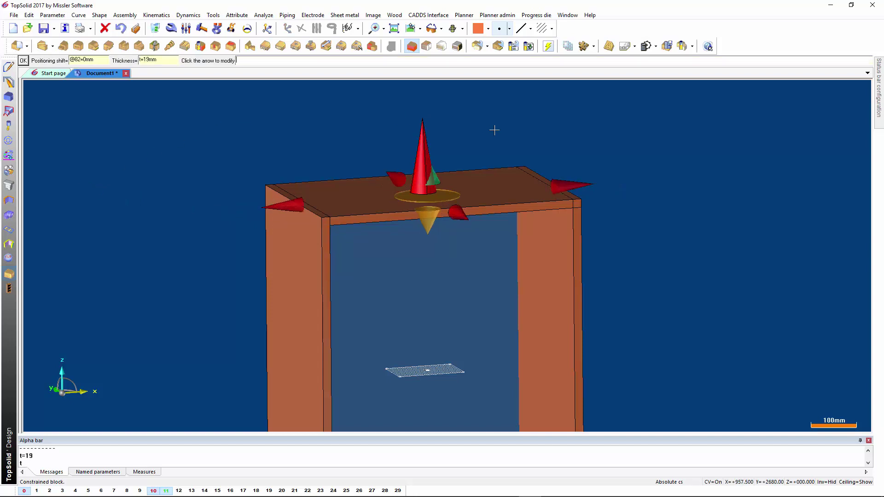
left_click(571, 182)
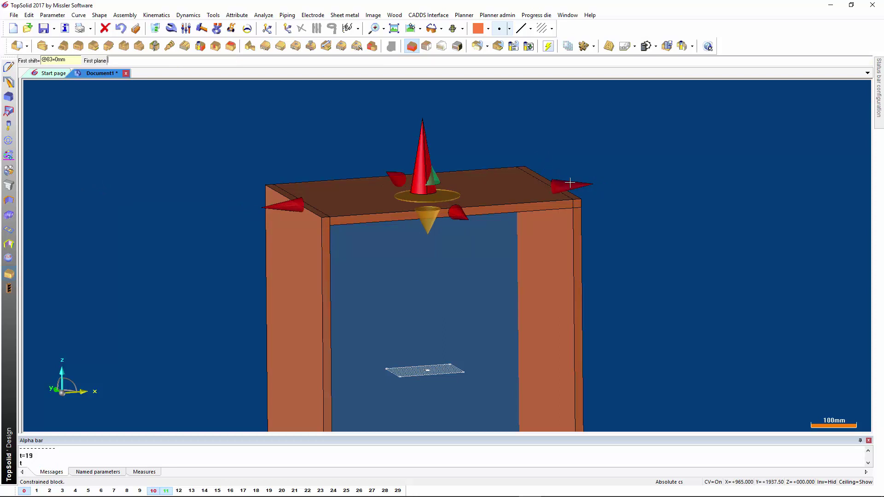
key("Return")
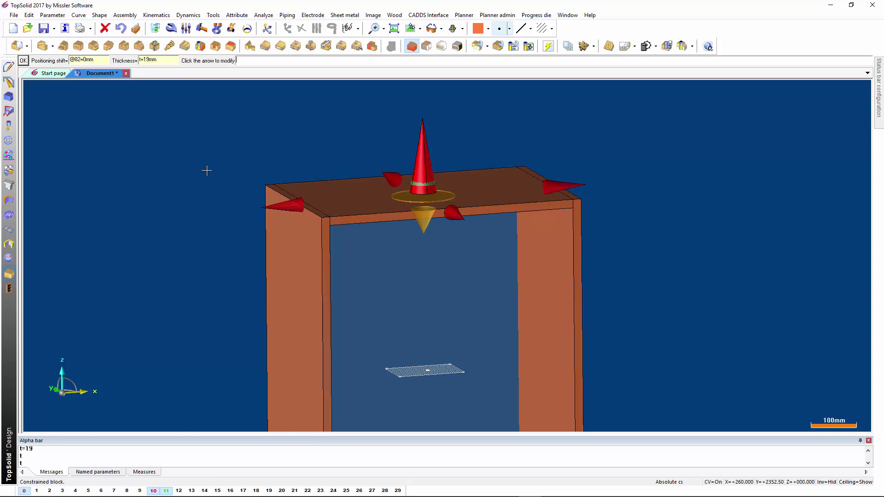
key("Return")
- Place the bottom panel on the bottom outline, flipped to sit inside the cabinet
scroll(206, 171, "down", 2)
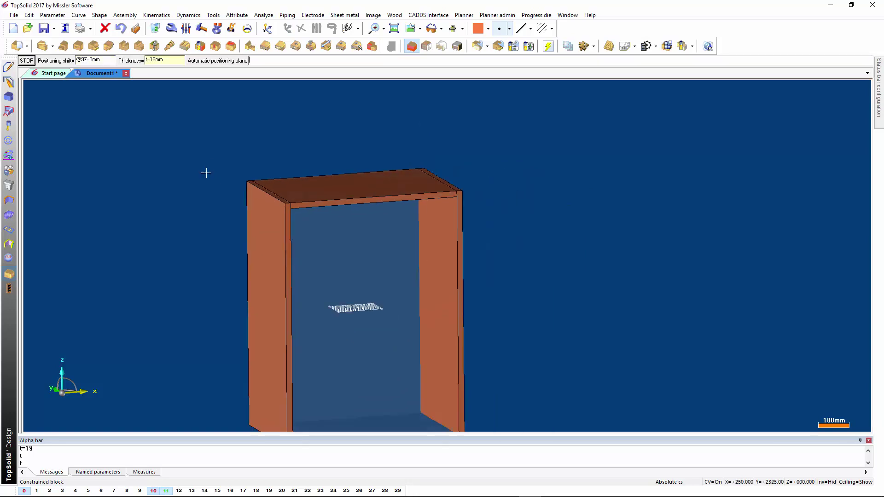
mouse_move(152, 272)
middle_mouse_down()
mouse_move(188, 173)
mouse_move(212, 323)
middle_mouse_up()
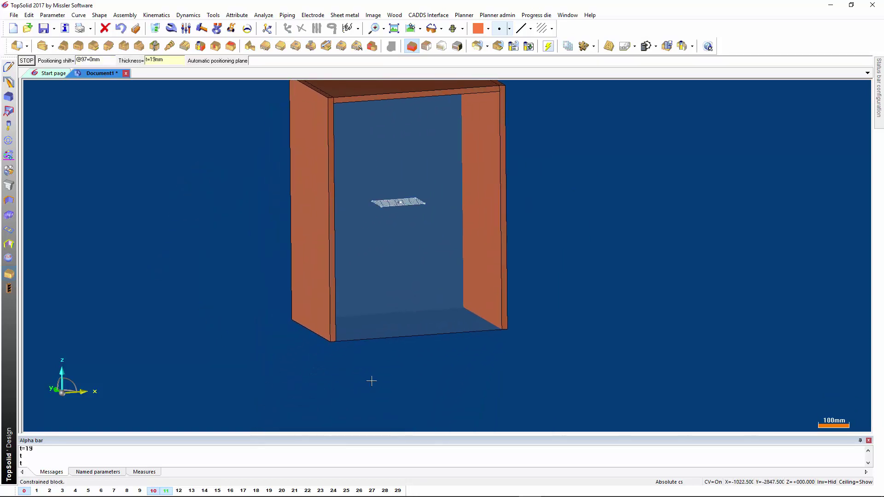
left_click(397, 339)
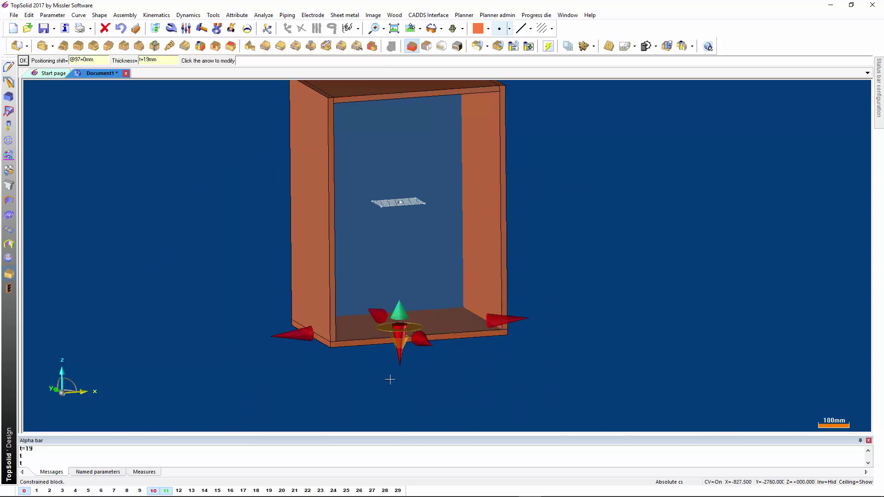
left_click(405, 343)
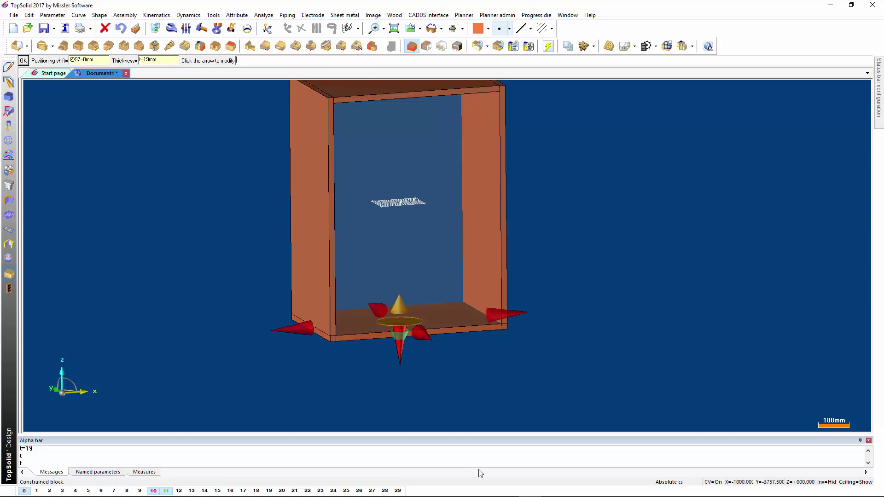
- Set the bottom panel's left and right shifts to t and validate it
left_click(295, 328)
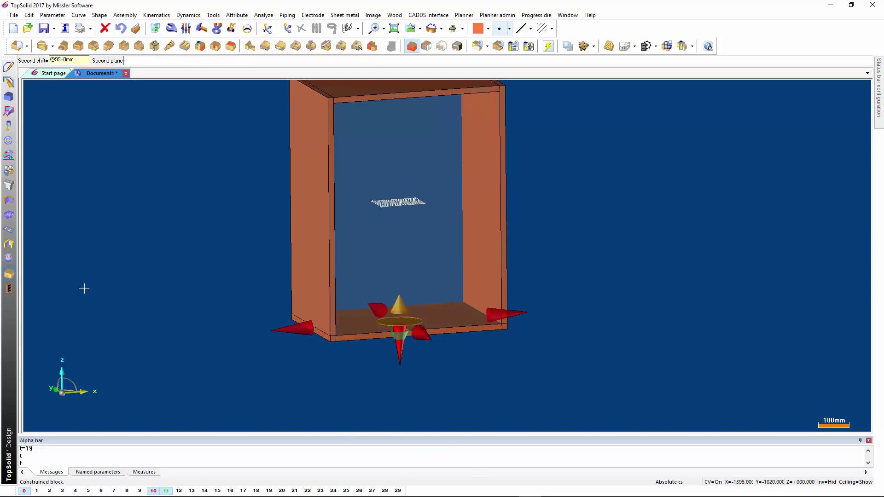
key("Return")
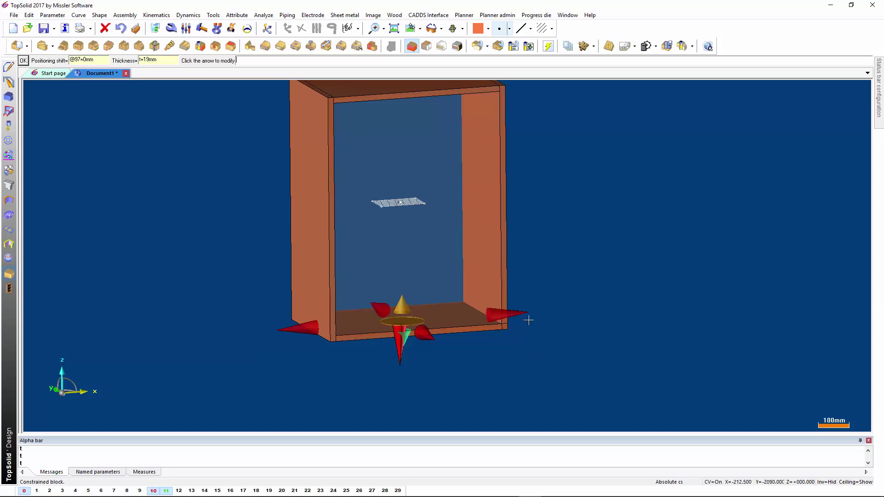
left_click(520, 316)
key("Return")
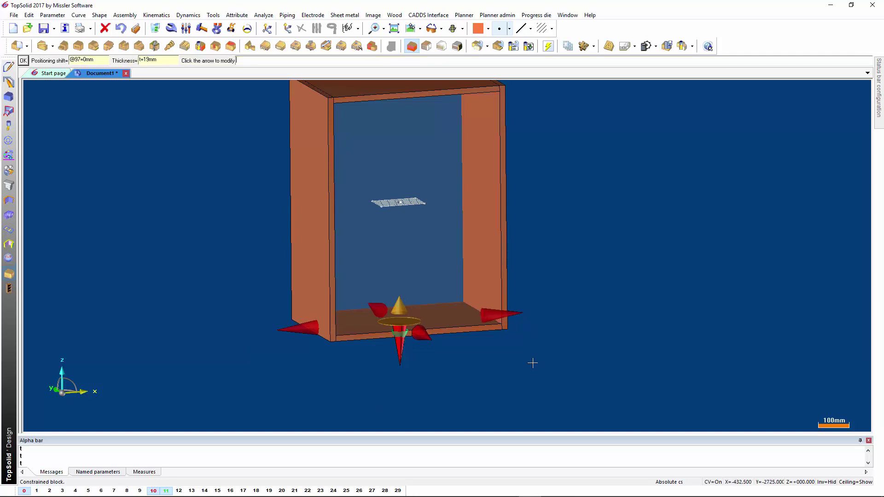
left_click(23, 60)
scroll(152, 212, "down", 1)
mouse_move(152, 218)
middle_mouse_down()
mouse_move(239, 236)
mouse_move(217, 233)
middle_mouse_up()
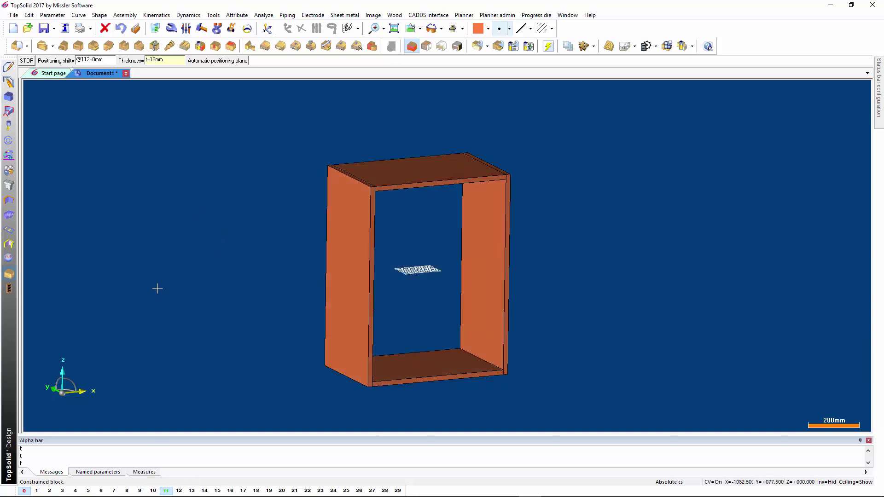
scroll(157, 290, "up", 1)
scroll(157, 288, "up", 1)
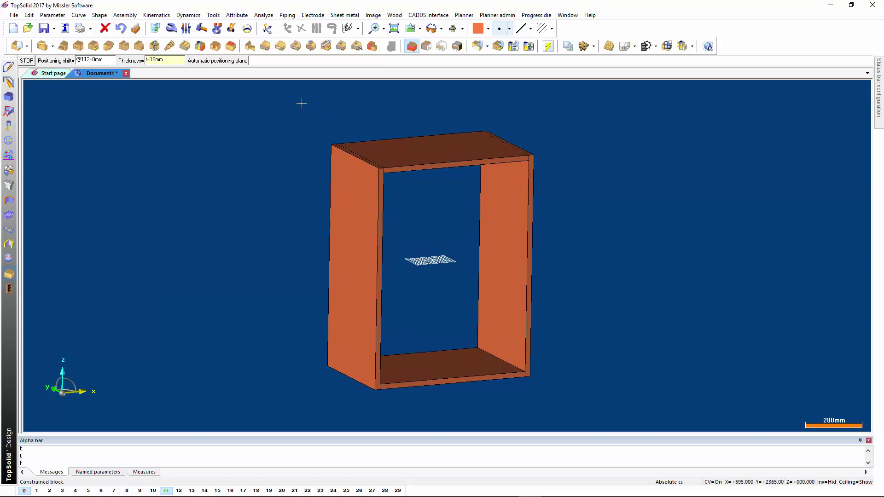
- Insert D8 L30 dowels using the top panel as support face and the top-left edge
left_click(266, 47)
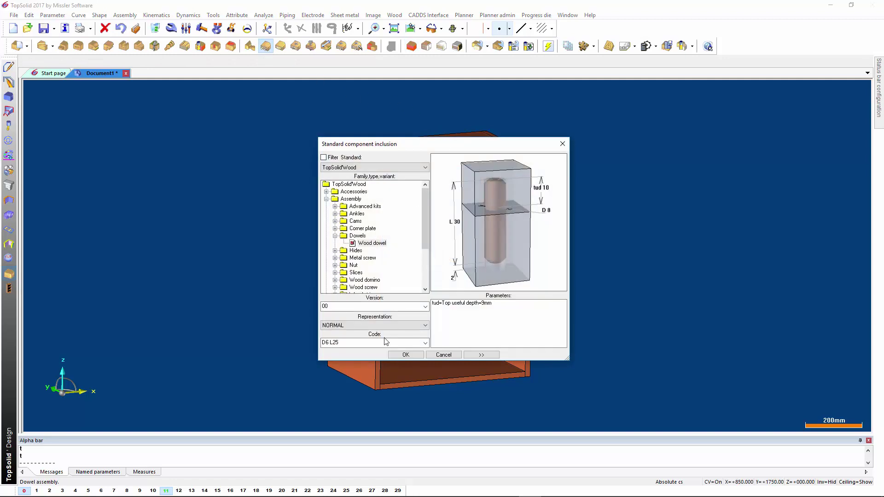
left_click(385, 343)
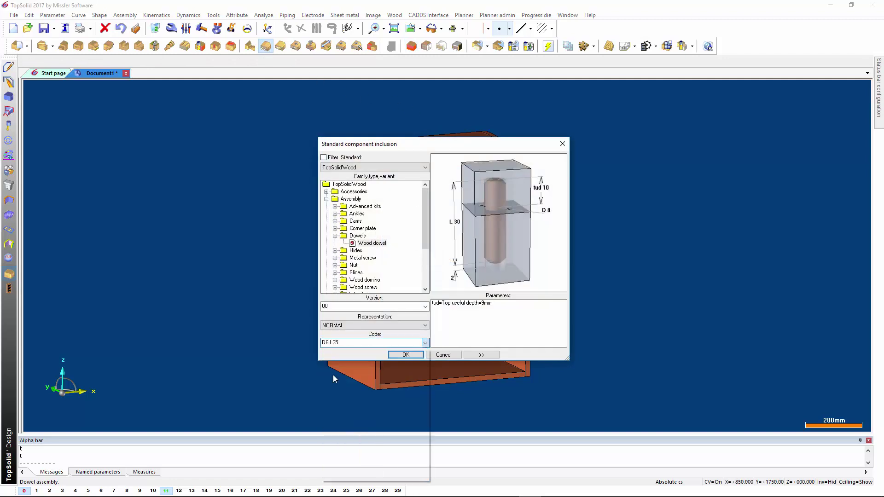
left_click(341, 373)
left_click(405, 355)
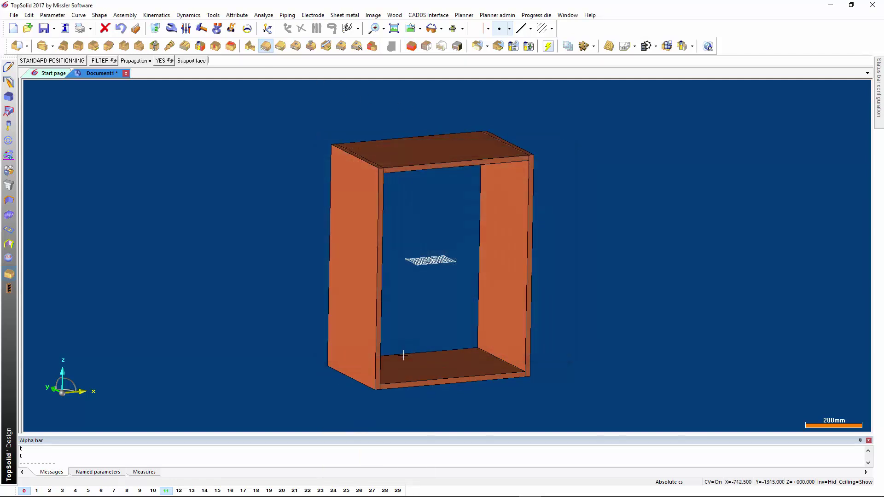
left_click(377, 164)
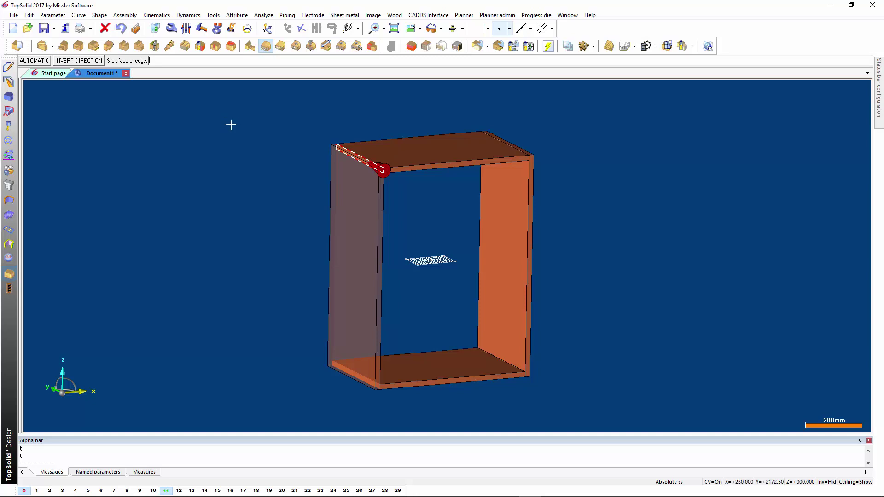
left_click(144, 185)
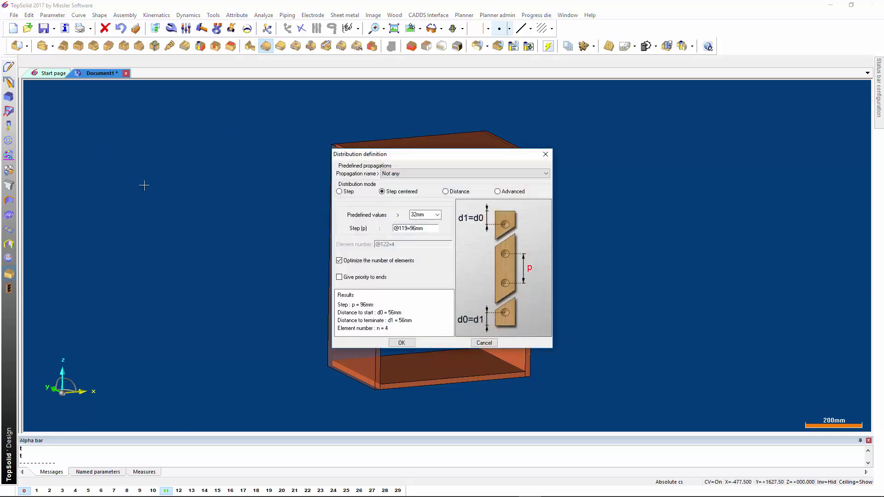
- Accept a step-centred 96 mm distribution of four dowels along the top-left joint
mouse_move(405, 156)
left_mouse_down()
mouse_move(203, 105)
mouse_move(176, 79)
left_mouse_up()
left_click(111, 113)
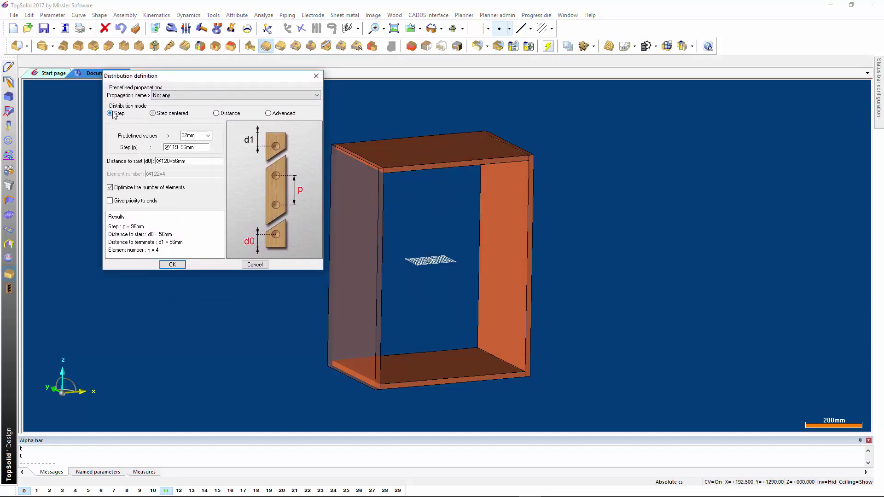
left_click(175, 116)
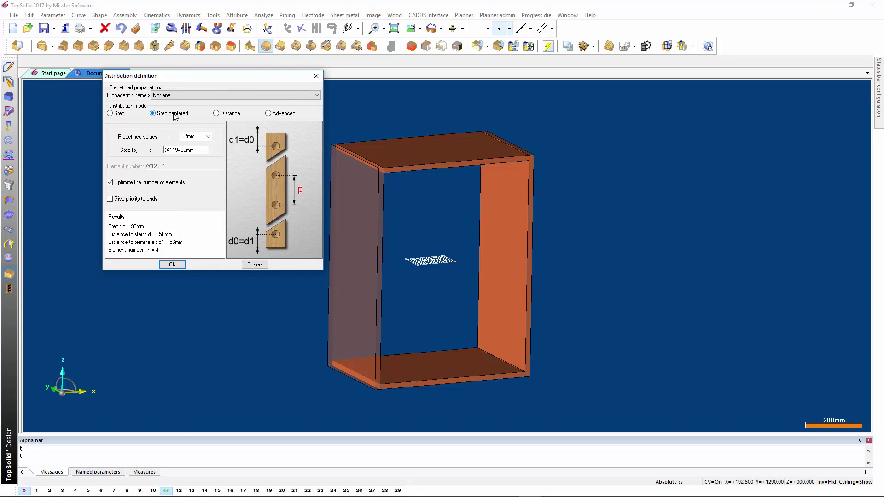
left_click(208, 137)
left_click(172, 265)
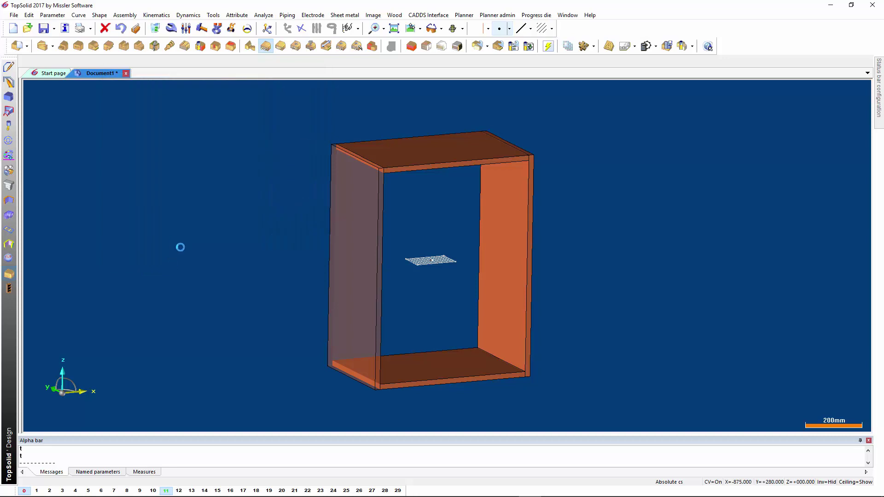
- Reuse the dowel layout along the bottom-left joint, then start another dowel row on the top panel
scroll(333, 137, "up", 2)
scroll(354, 103, "up", 3)
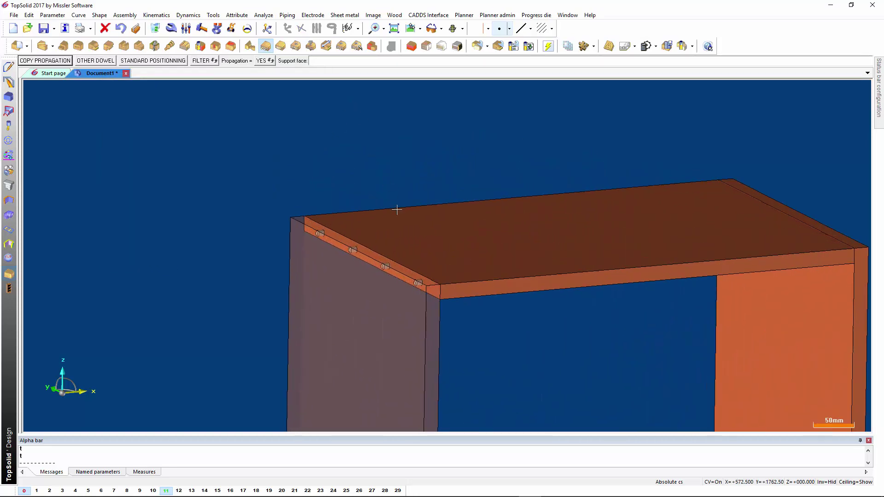
scroll(393, 202, "down", 2)
scroll(389, 195, "down", 2)
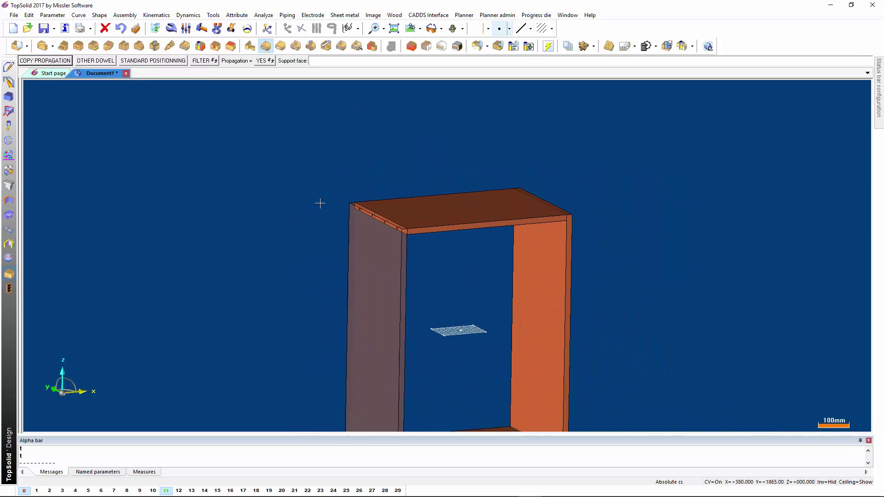
middle_click_drag(320, 202, 302, 136)
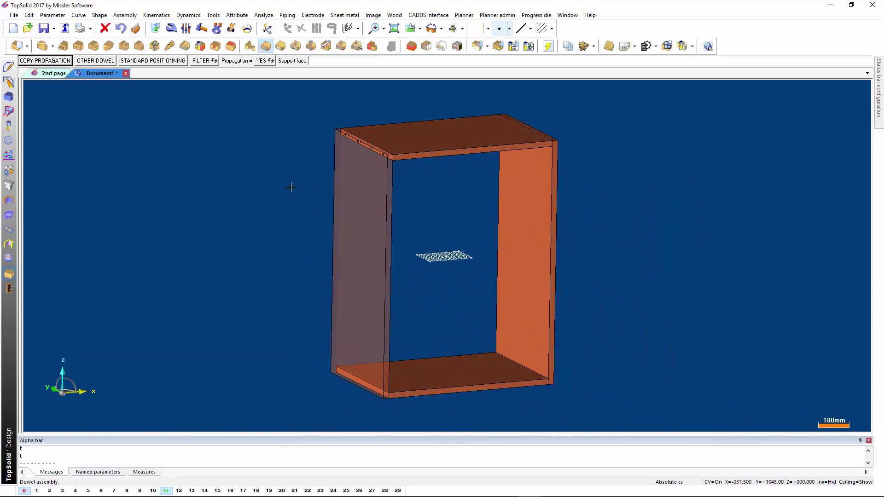
left_click(53, 61)
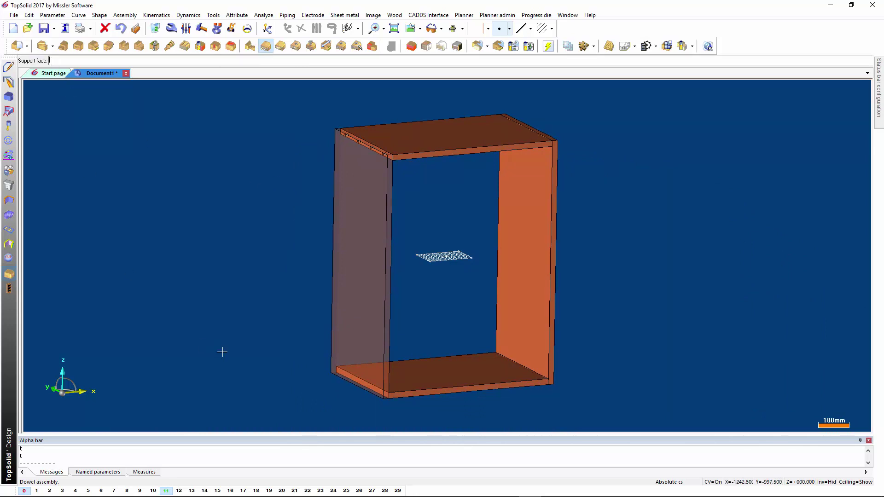
left_click(369, 384)
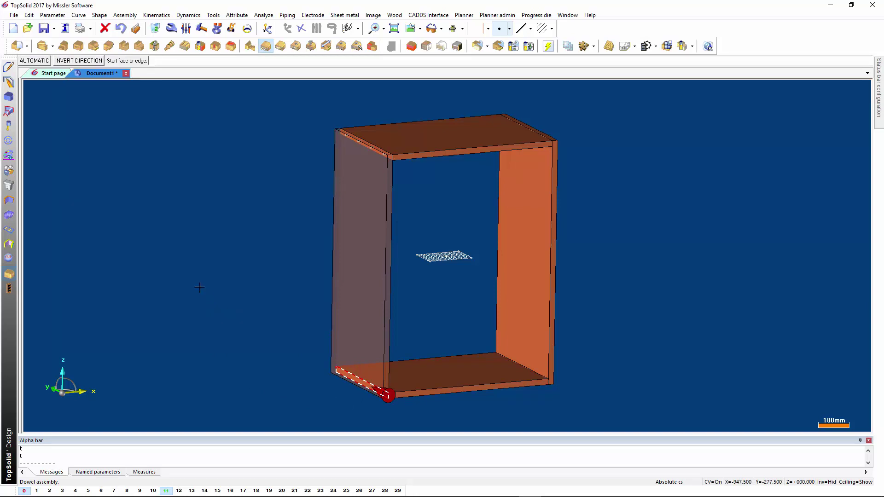
left_click(45, 63)
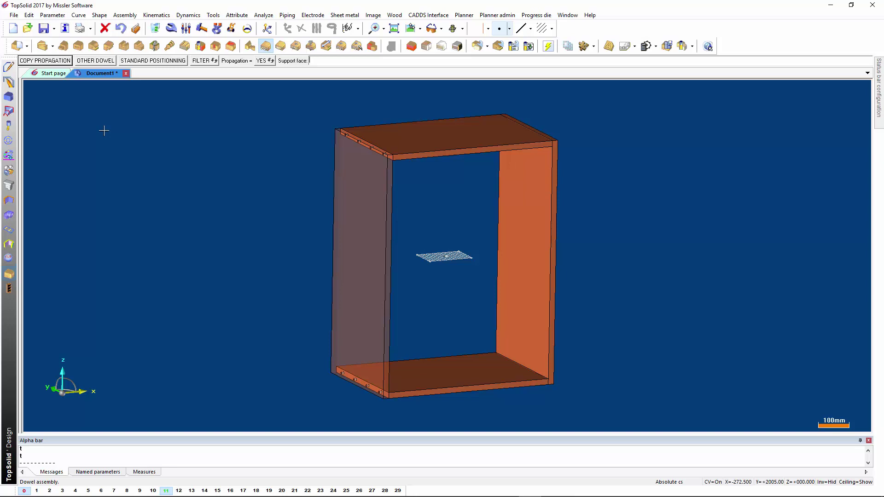
left_click(56, 62)
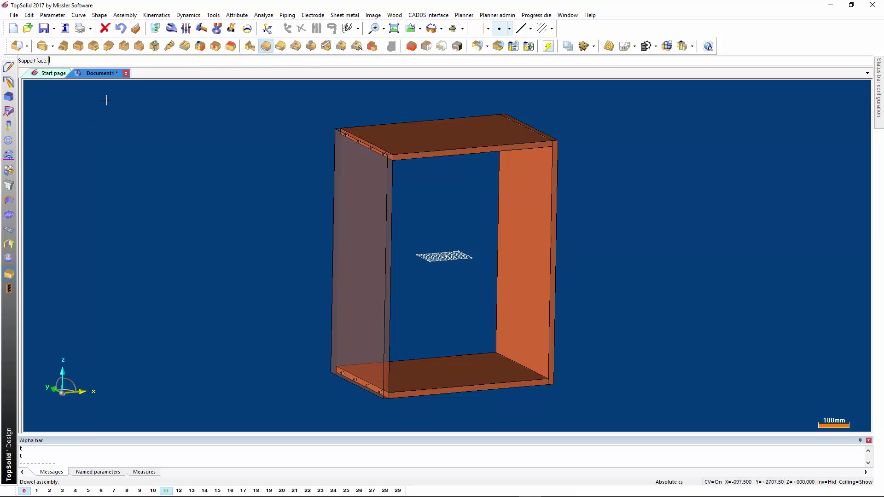
left_click(525, 127)
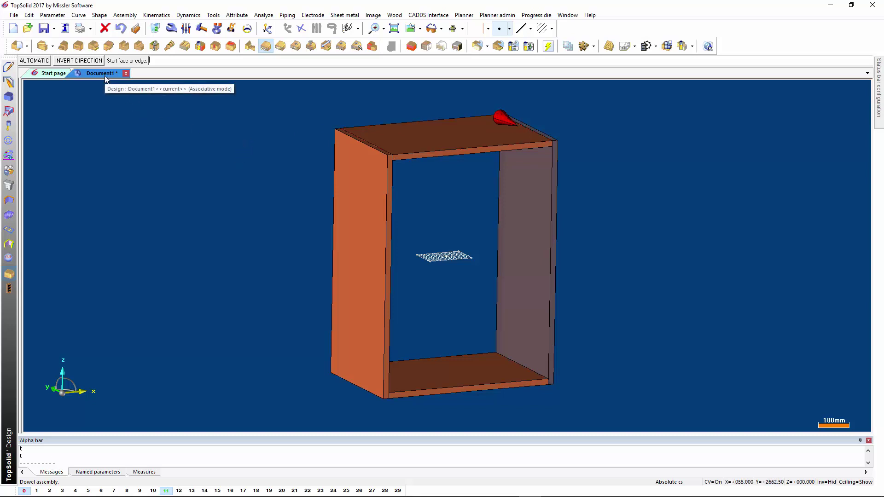
- Place reversed dowel rows joining the right side to the top and bottom panels' front edges
left_click(83, 63)
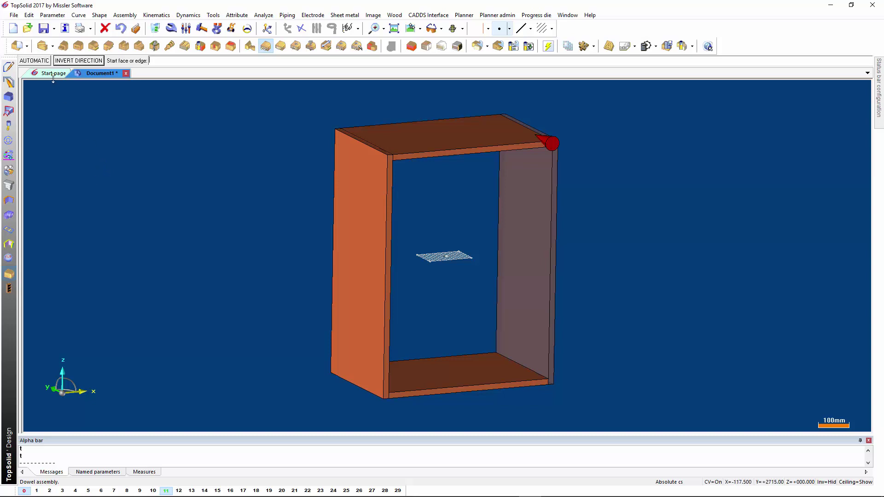
left_click(40, 62)
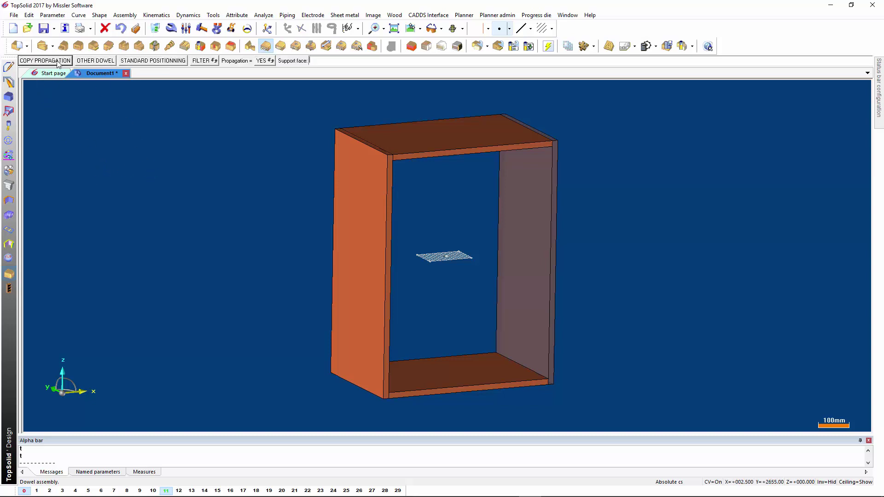
middle_click_drag(730, 190, 700, 173)
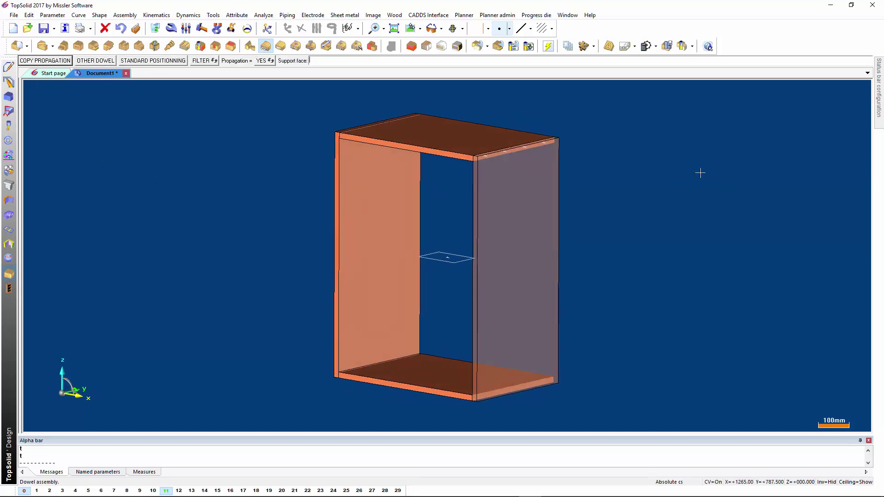
left_click(53, 62)
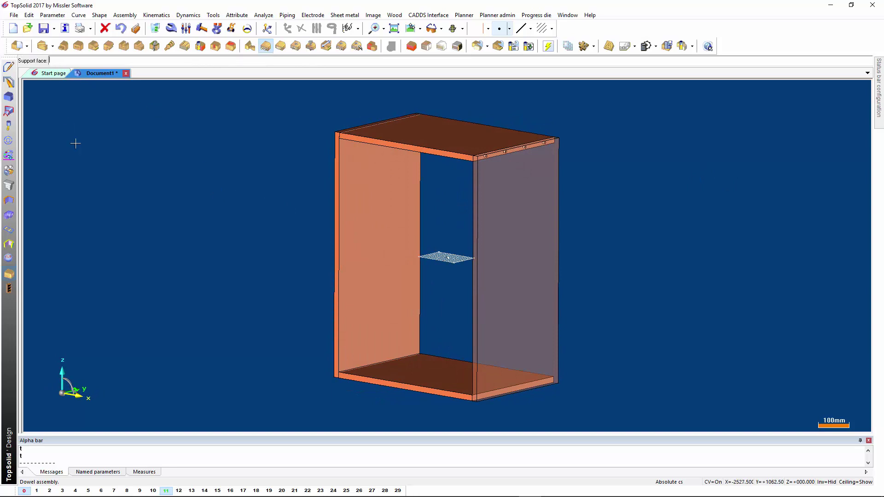
left_click(491, 392)
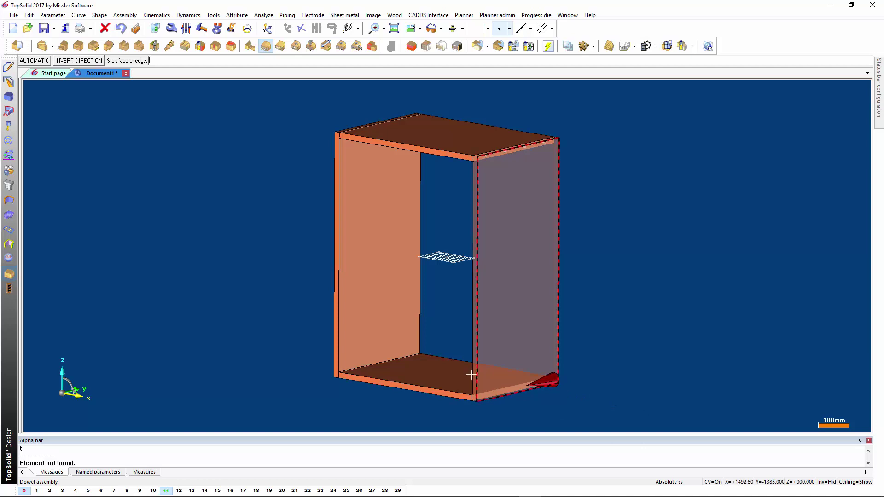
left_click(81, 61)
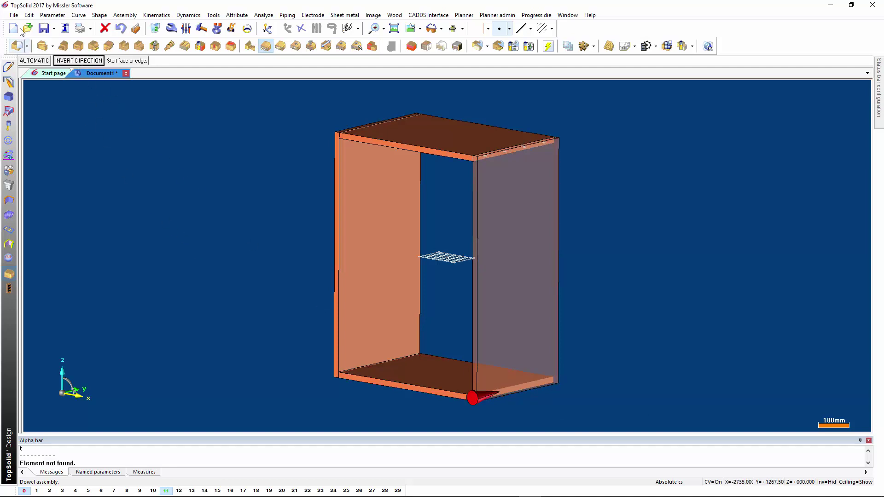
left_click(34, 60)
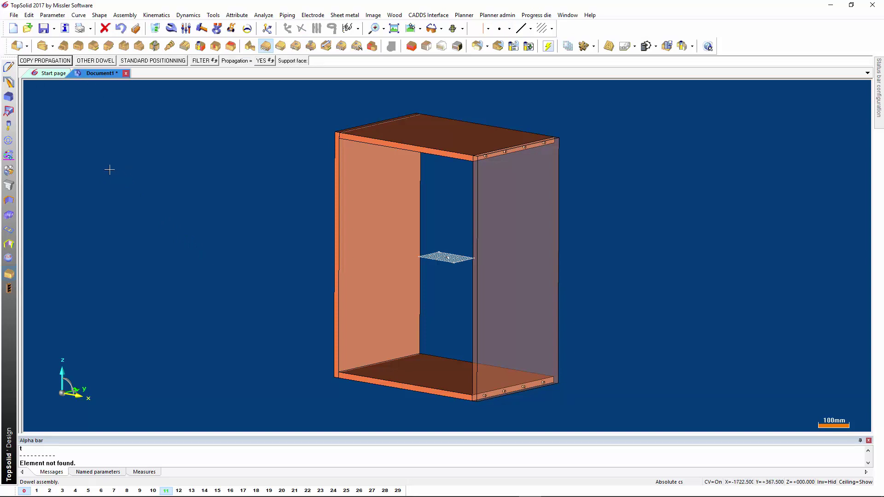
key("Escape")
- Orbit around the dowelled cabinet to inspect it from the back, then zoom out
key("Left")
key("Left")
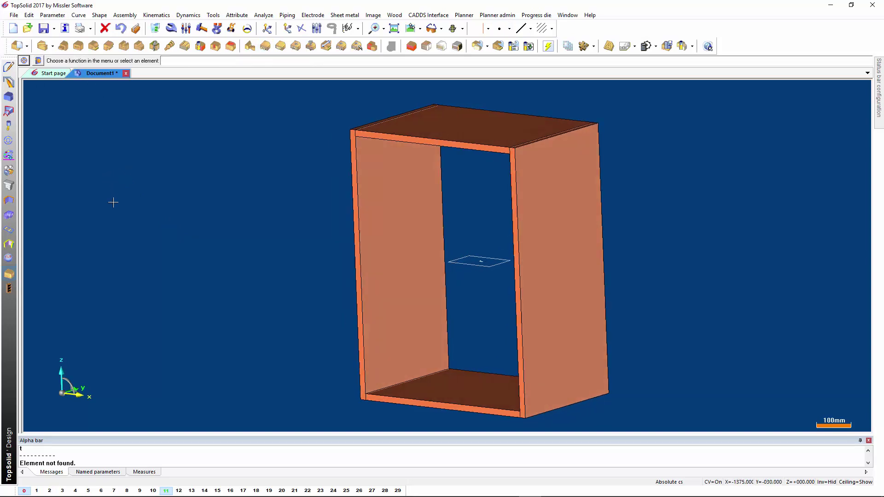
key("Left")
key("Left")
key("Left")
key("Left")
key("Left")
key("Left")
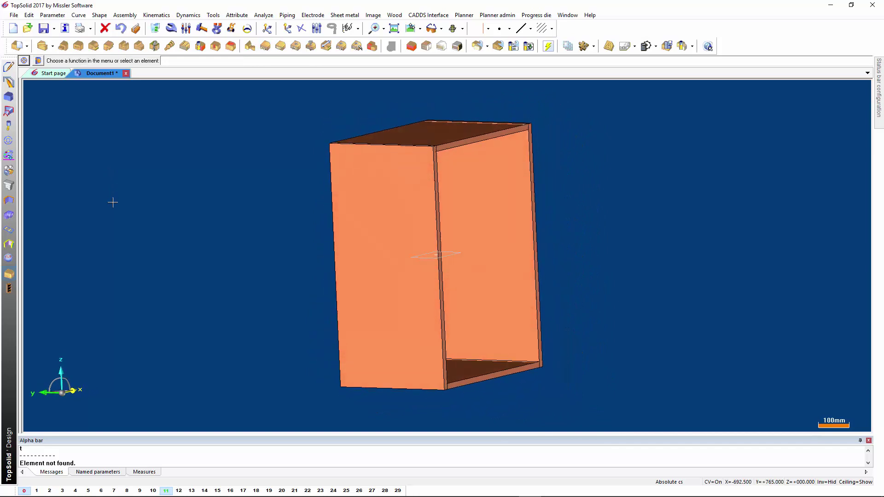
key("Left")
key("Left")
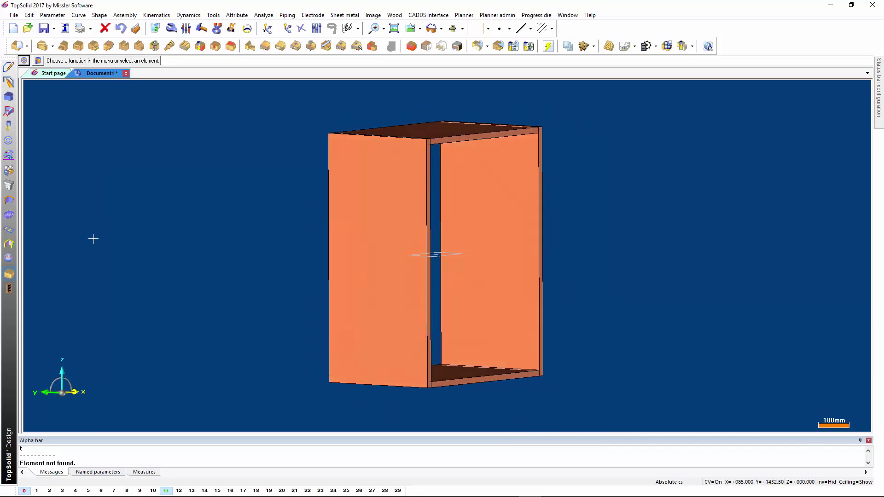
key("Left")
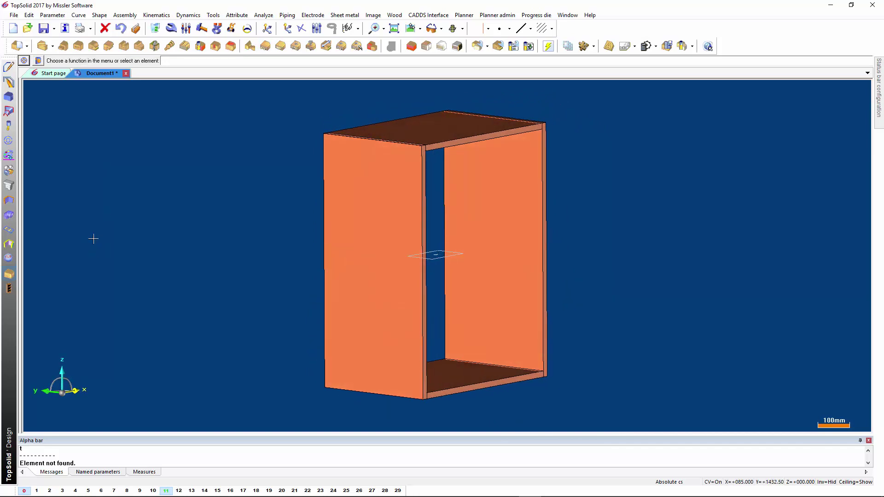
key("Left")
key("Left")
key("Left")
key("Left")
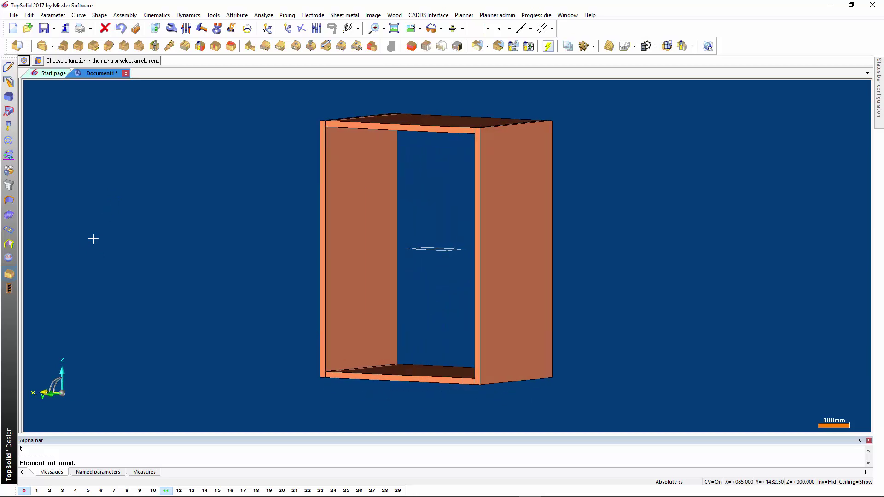
key("Left")
key("Left")
key("Left")
key("Left")
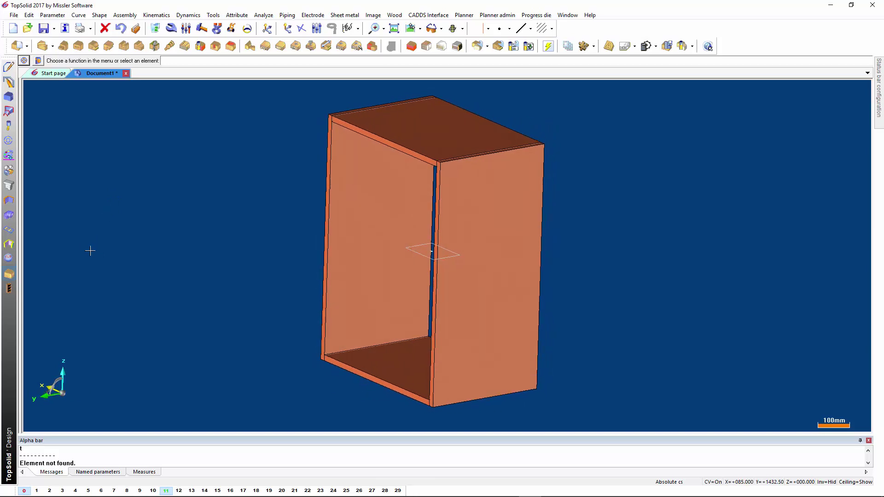
key("Page_Down")
key("Page_Down")
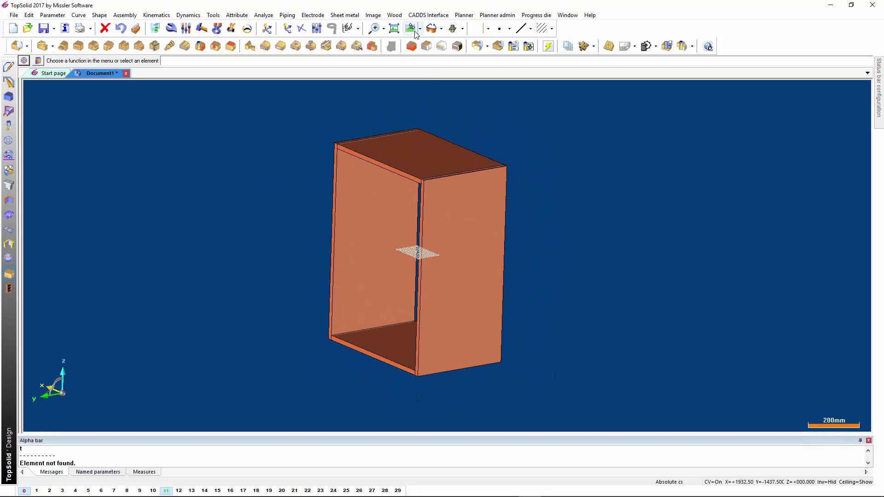
- View the cabinet from above, return to isometric, and start a Rabbet cut
left_click(412, 30)
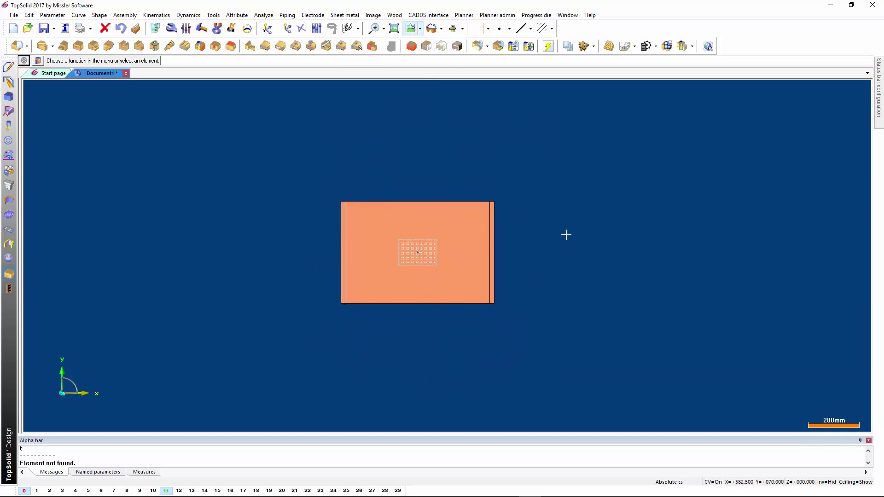
scroll(445, 165, "up", 2)
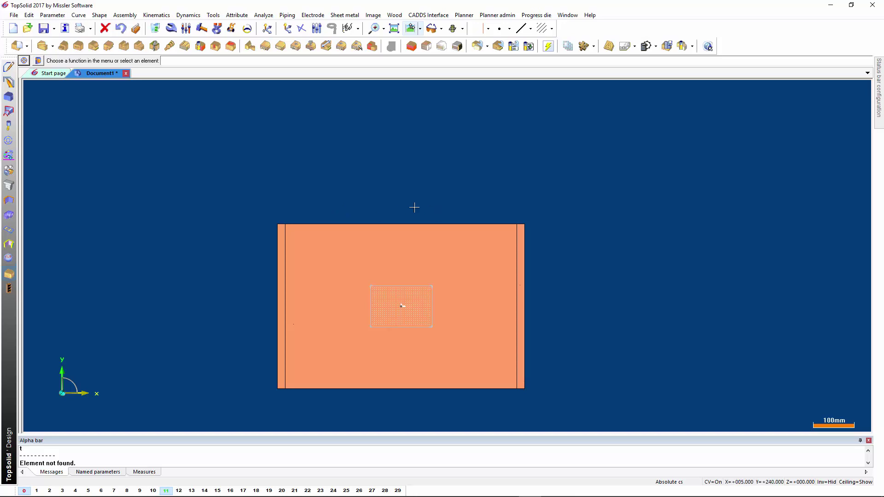
key("Home")
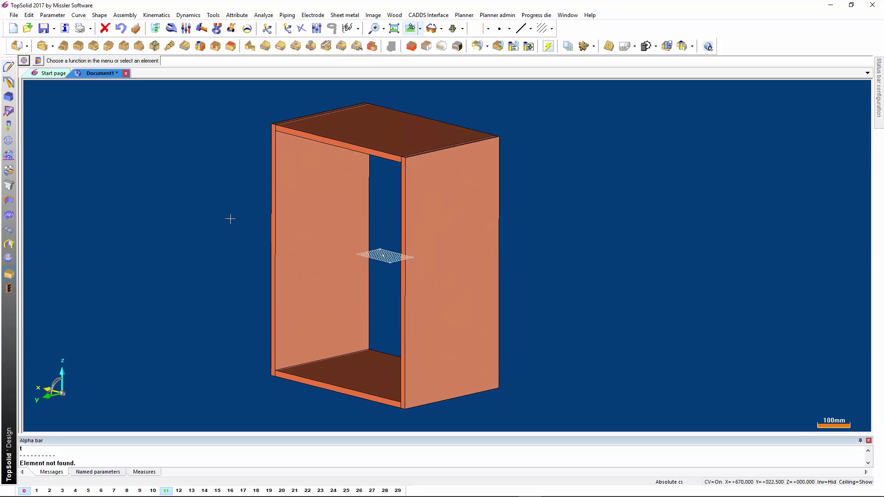
middle_click_drag(259, 232, 264, 242)
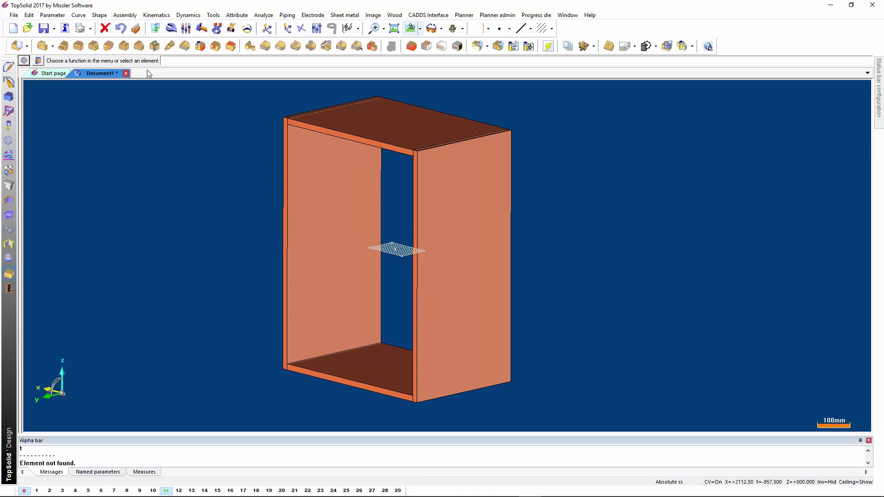
left_click(138, 46)
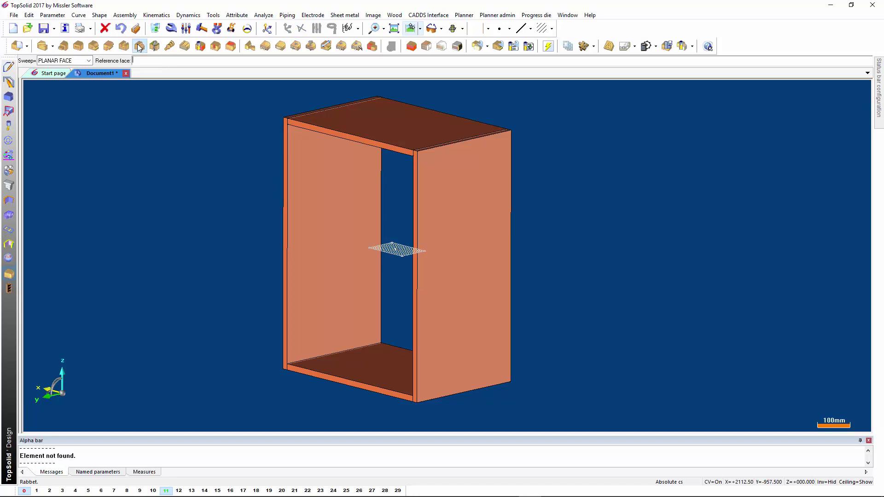
- Rabbet the bottom panel's front edge with a router tool, 6 mm width and 10 mm depth
left_click(334, 367)
left_click(331, 375)
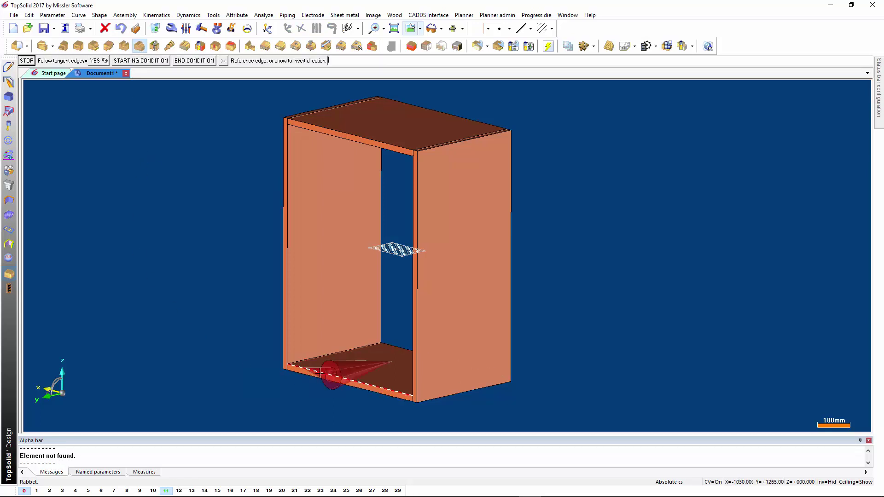
left_click(198, 249)
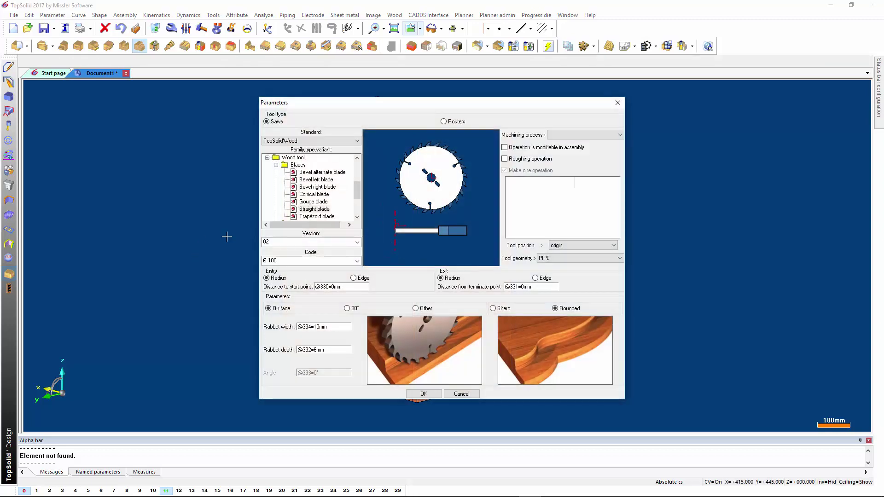
left_click(444, 122)
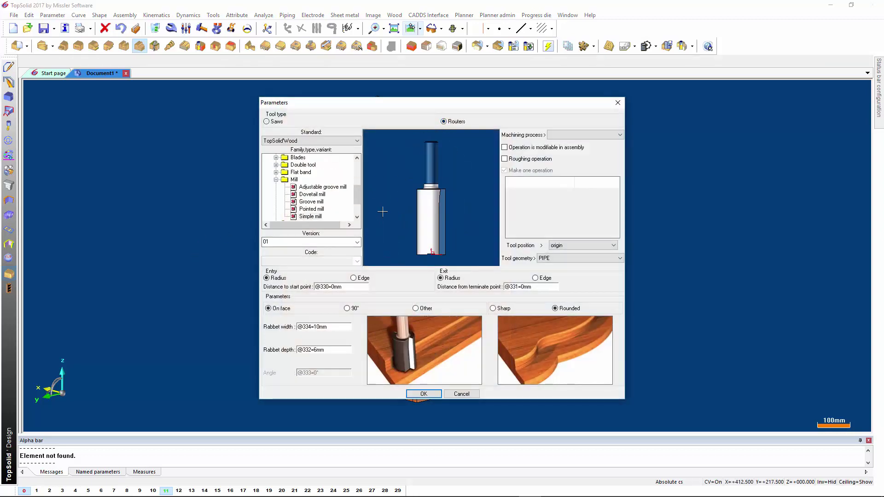
double_click(339, 327)
type("6")
left_click(423, 395)
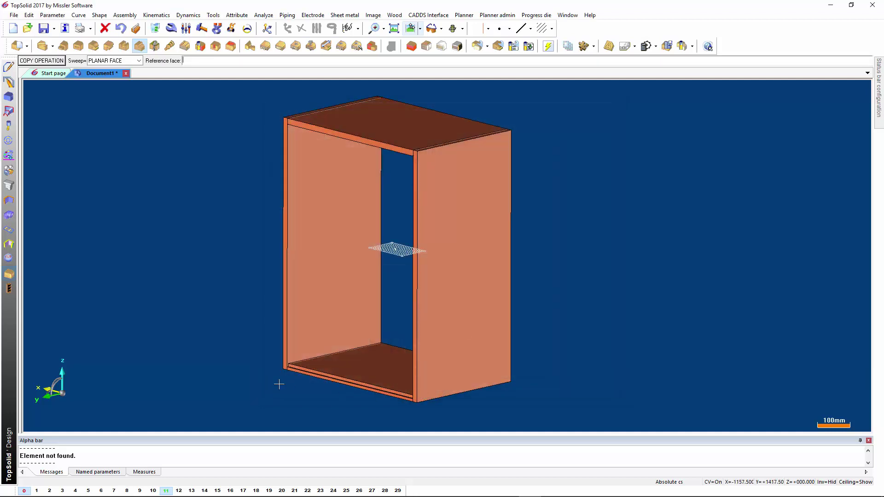
- Zoom in on the lower front corner to inspect the bottom-panel rabbet, then zoom back out
scroll(279, 384, "up", 2)
scroll(278, 375, "up", 2)
scroll(291, 348, "up", 2)
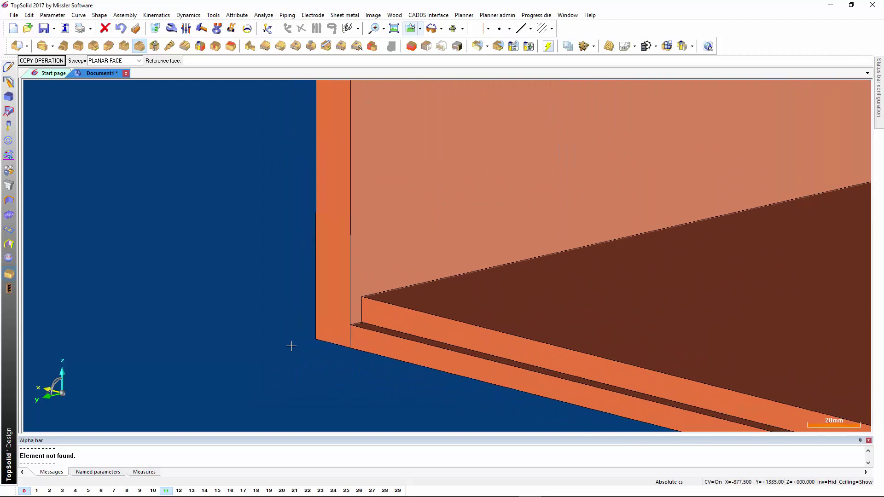
scroll(291, 345, "down", 3)
scroll(290, 346, "down", 3)
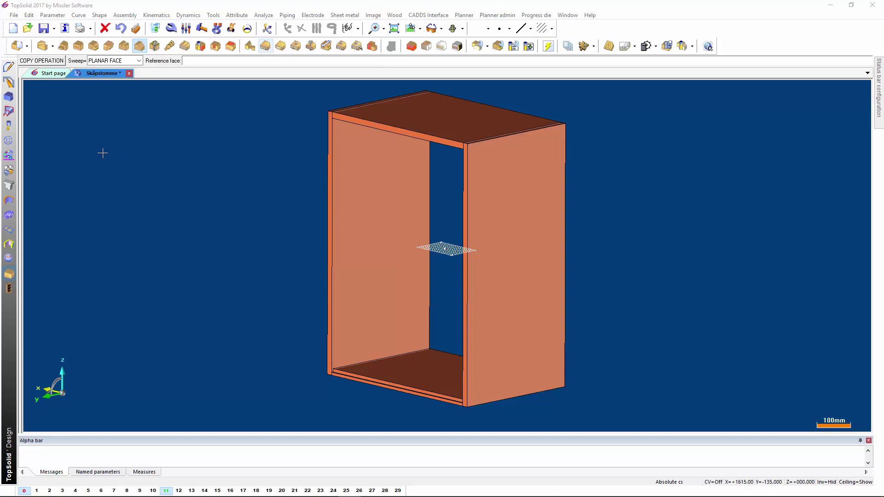
- Copy the rabbet onto the top panel's front edge
left_click(42, 61)
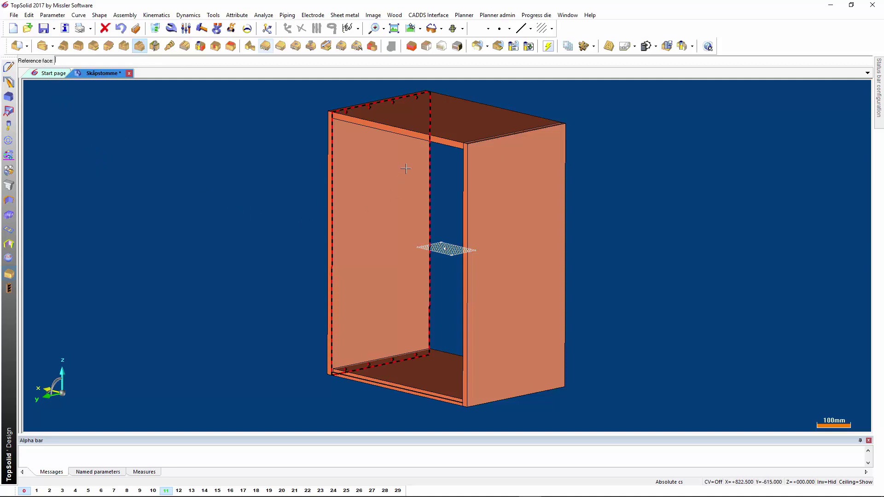
left_click(424, 143)
left_click(424, 143)
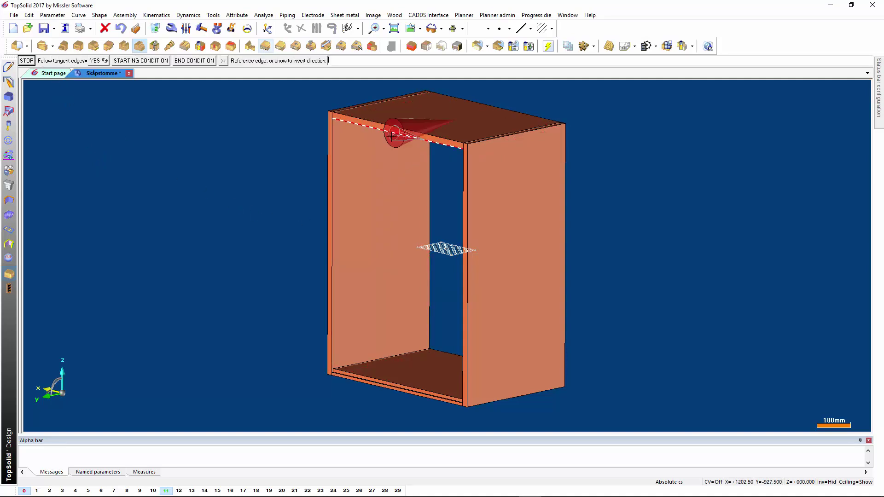
left_click(27, 60)
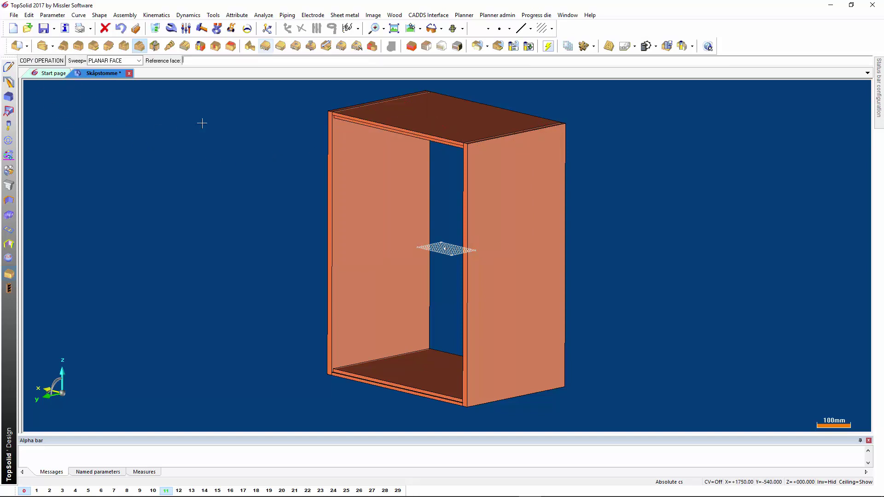
- Zoom out and pan so the whole cabinet carcass is visible
scroll(341, 106, "up", 3)
scroll(353, 111, "up", 3)
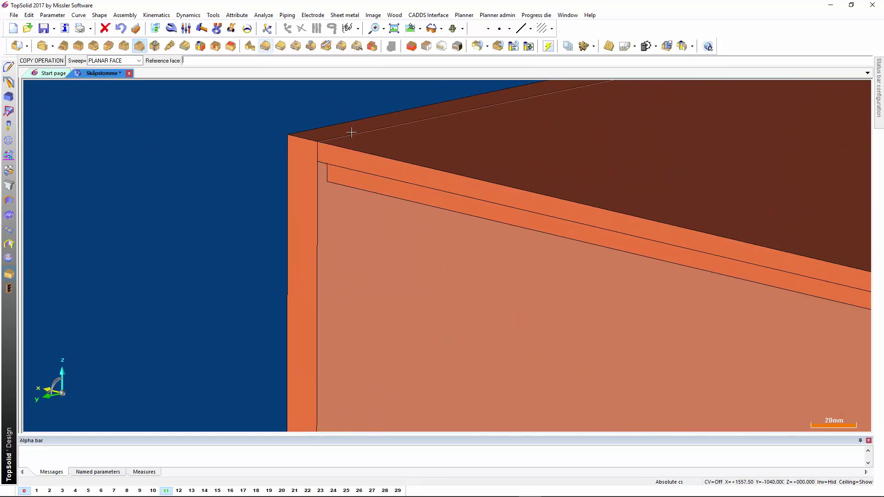
scroll(350, 134, "down", 2)
scroll(350, 134, "down", 3)
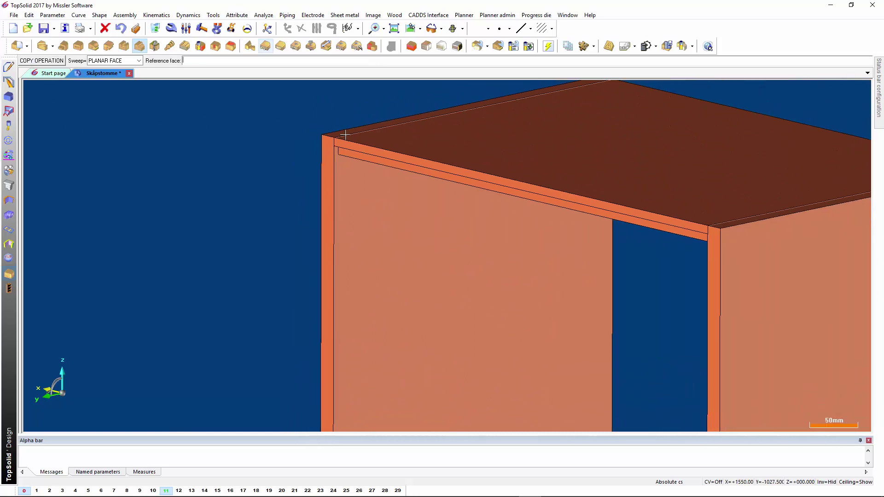
scroll(350, 134, "down", 4)
scroll(262, 175, "down", 1)
middle_click_drag(263, 175, 244, 177)
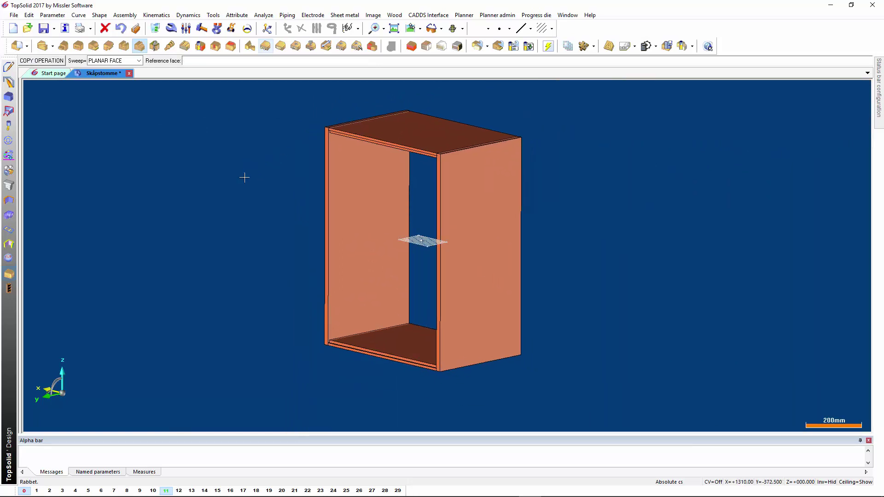
- Copy the rabbet onto the left side panel's front vertical edge
left_click(44, 64)
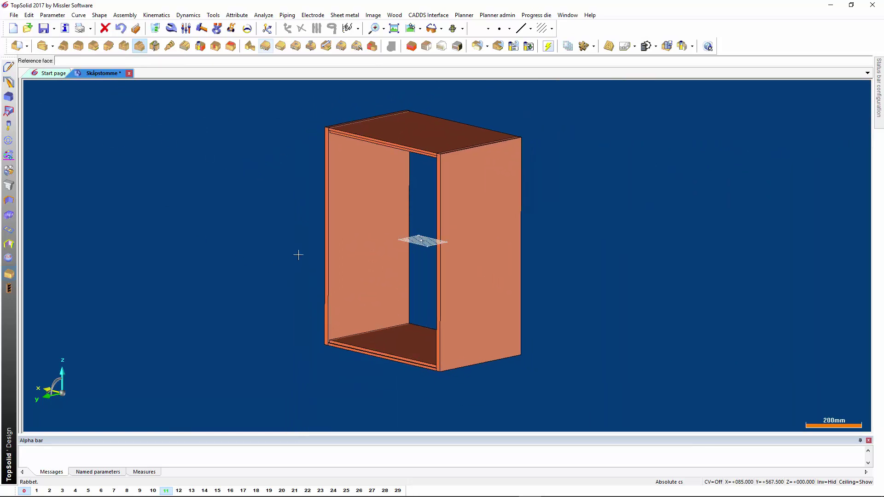
left_click(339, 225)
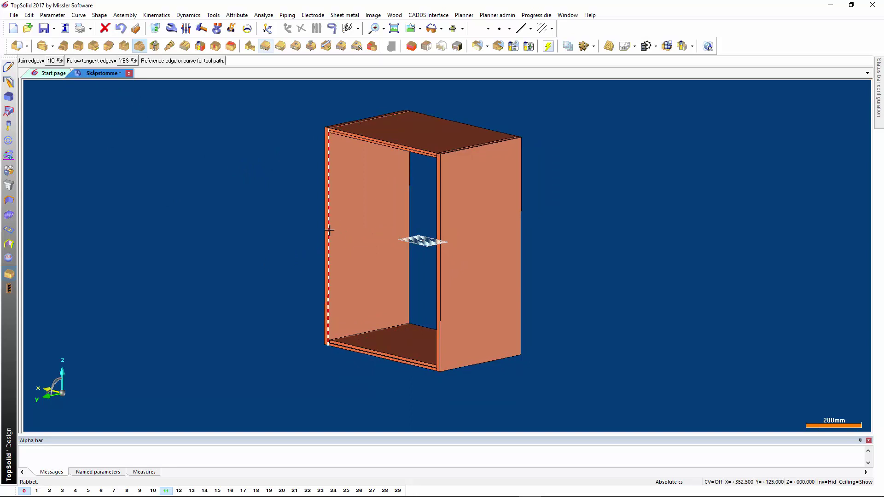
left_click(330, 230)
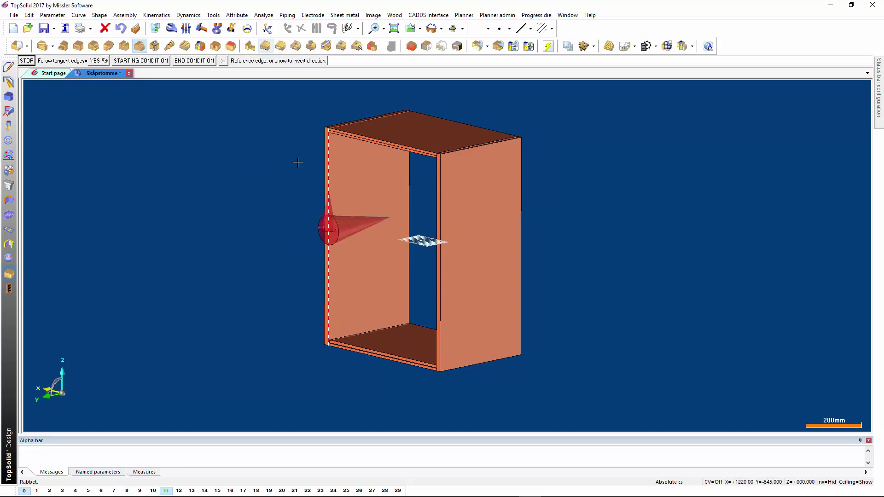
scroll(328, 123, "up", 3)
scroll(326, 130, "up", 3)
scroll(326, 131, "up", 2)
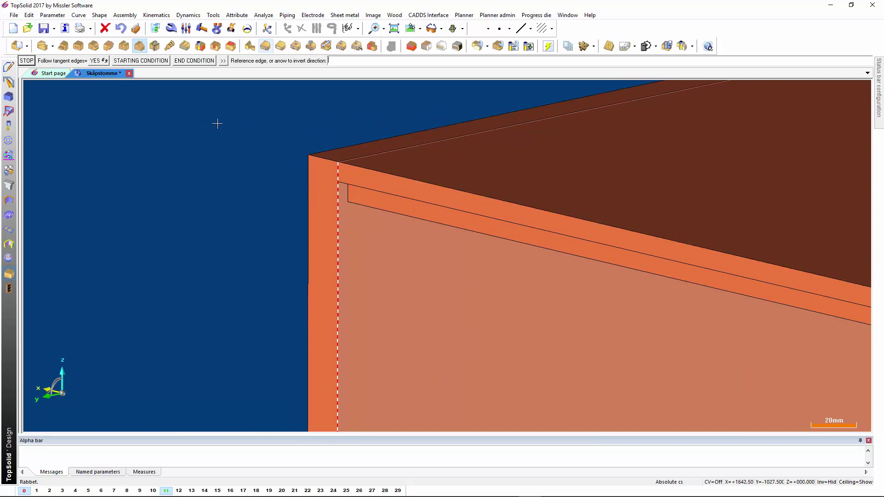
scroll(224, 135, "down", 1)
scroll(225, 137, "down", 2)
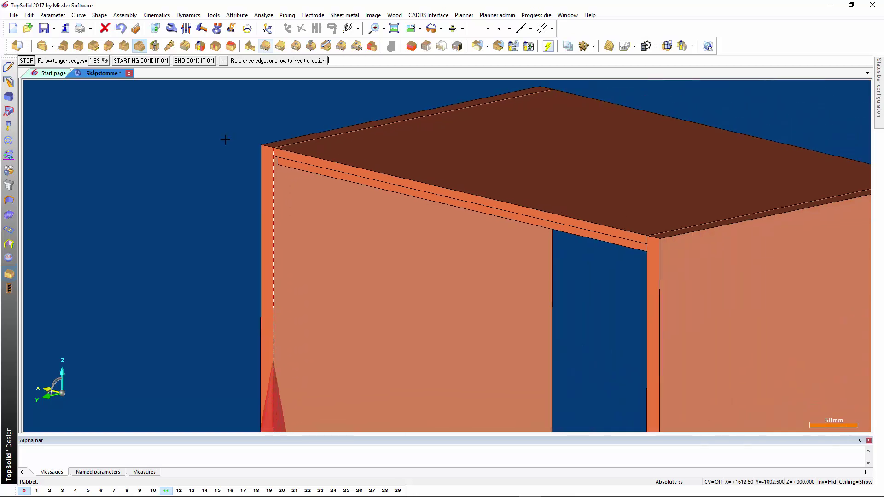
middle_click_drag(180, 222, 194, 144)
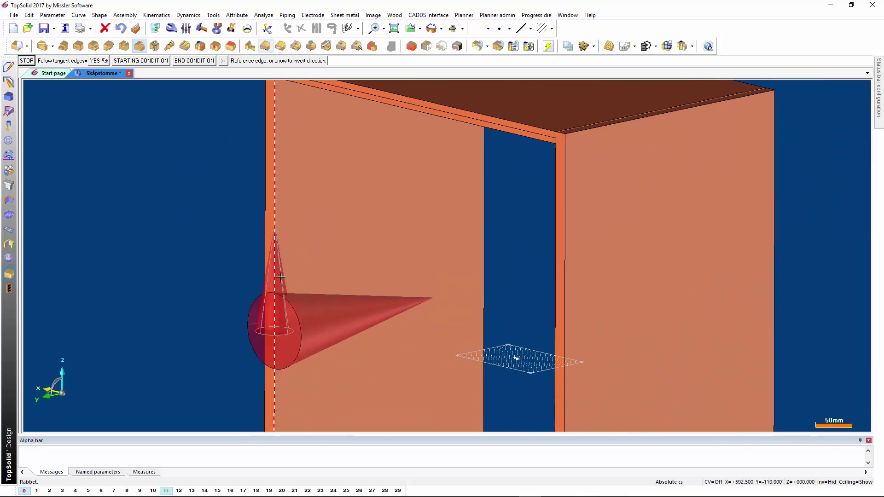
scroll(241, 257, "down", 1)
scroll(213, 239, "down", 1)
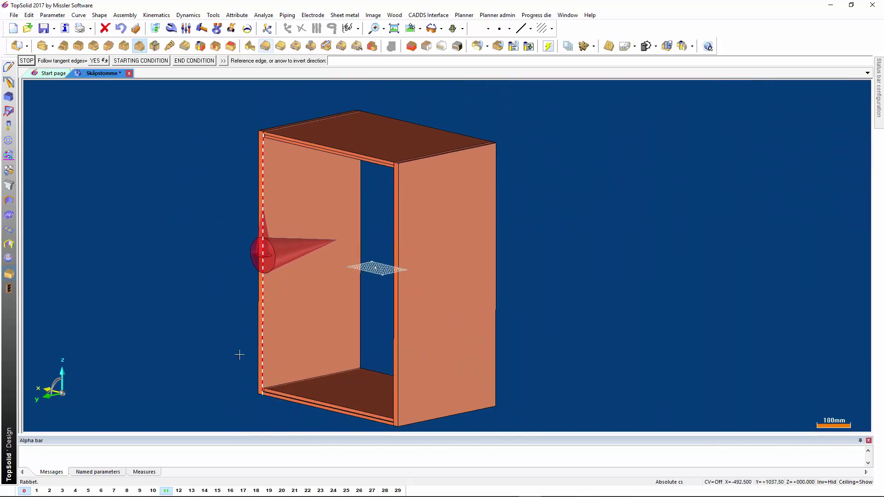
- Limit the left-panel groove from the bottom panel's groove to the top panel's groove
left_click(133, 62)
scroll(244, 403, "up", 2)
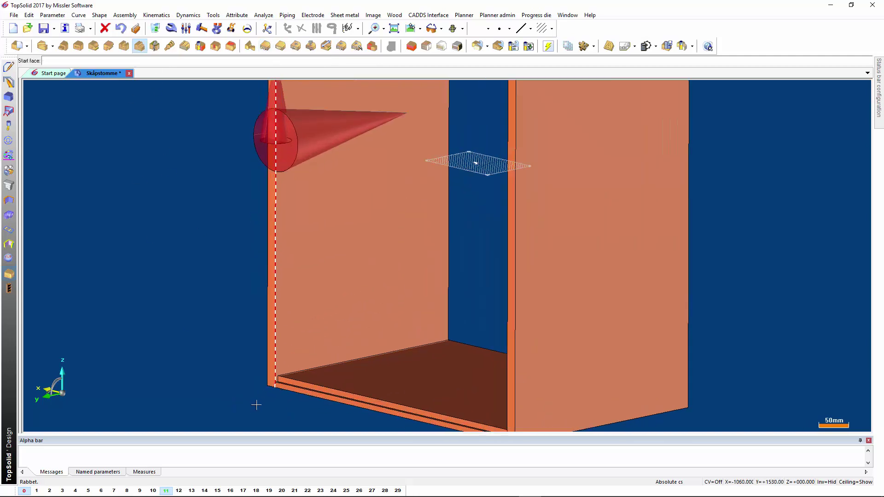
scroll(272, 396, "up", 2)
scroll(282, 391, "up", 2)
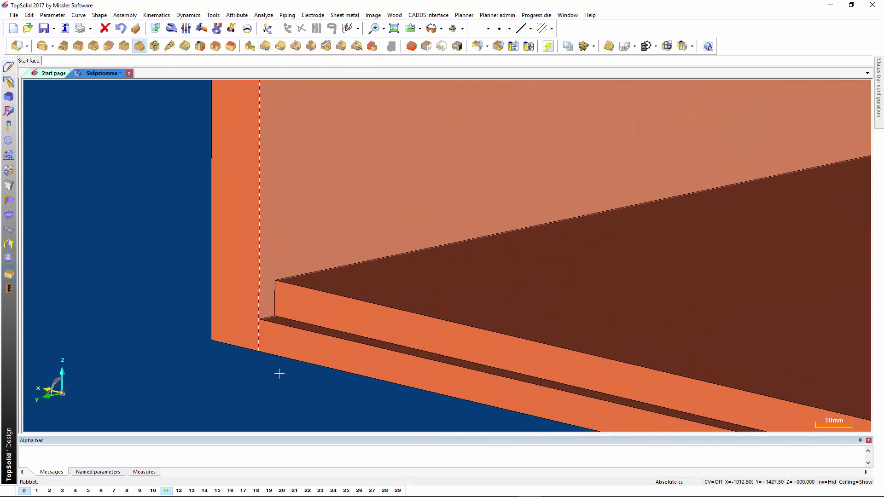
left_click(271, 321)
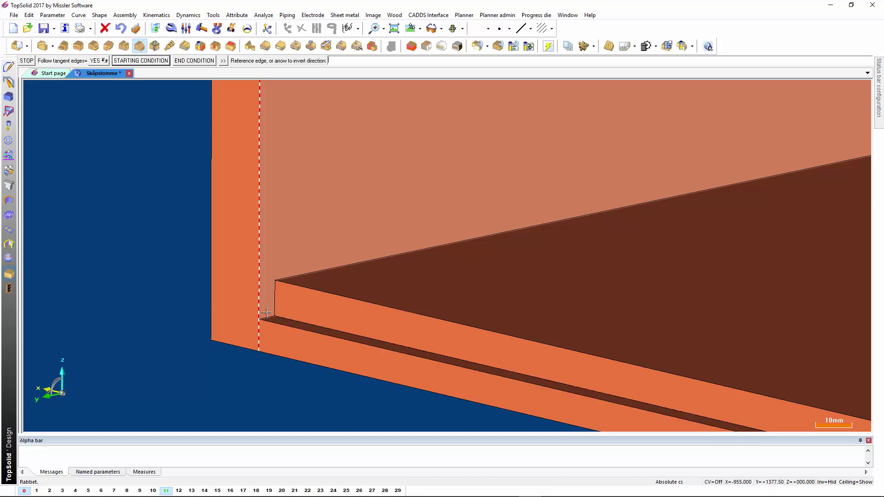
scroll(266, 312, "down", 6)
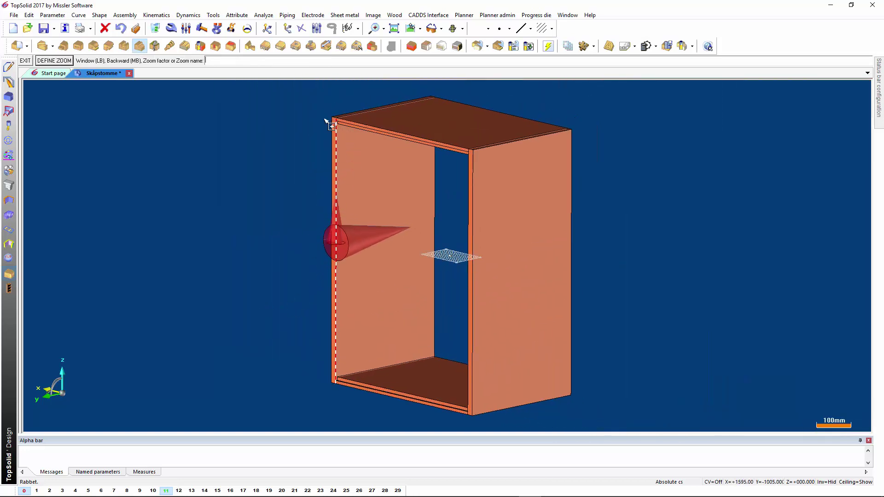
left_click(328, 109)
left_click(347, 134)
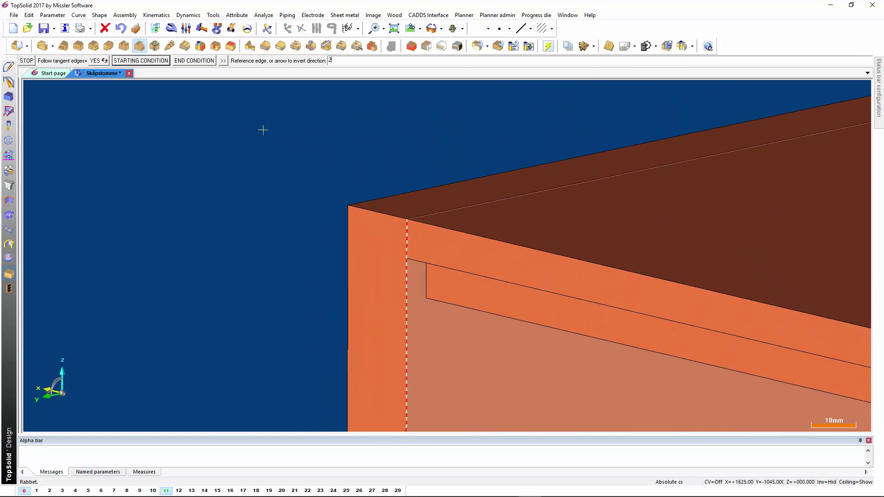
left_click(198, 65)
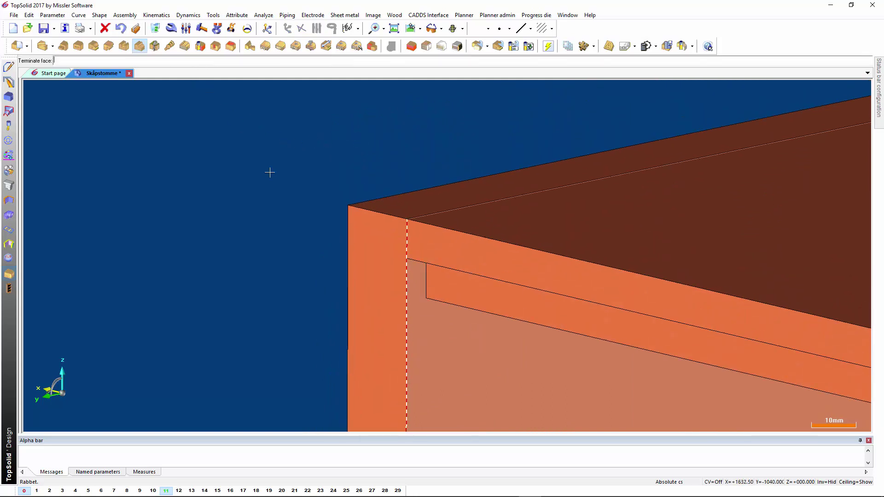
left_click(447, 267)
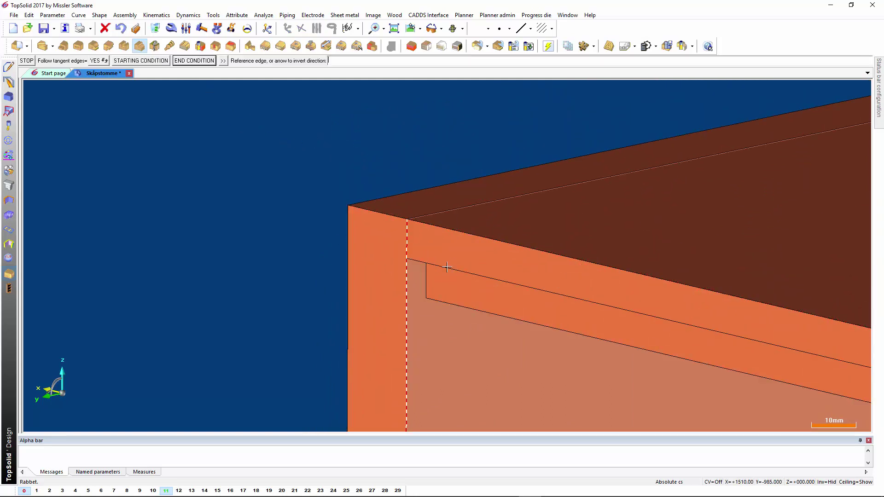
left_click(27, 62)
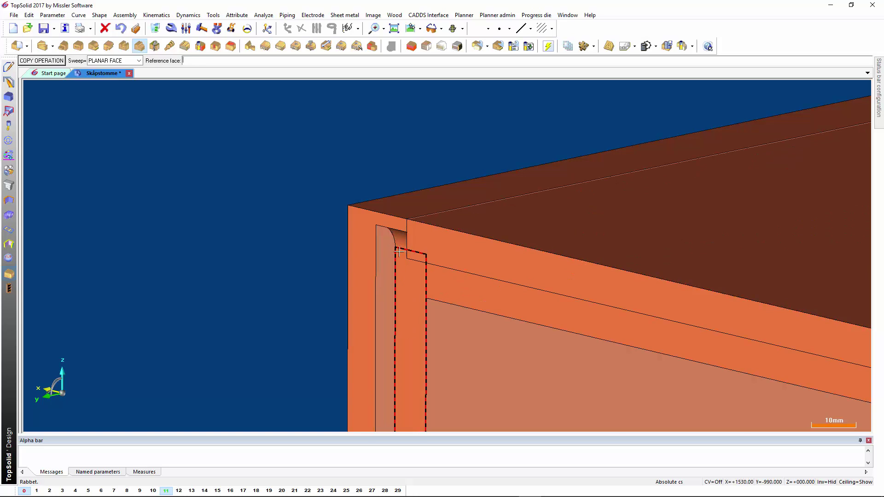
- Zoom out, begin another rabbet copy, and turn the cabinet to face the right side panel
middle_click_drag(419, 272, 425, 192)
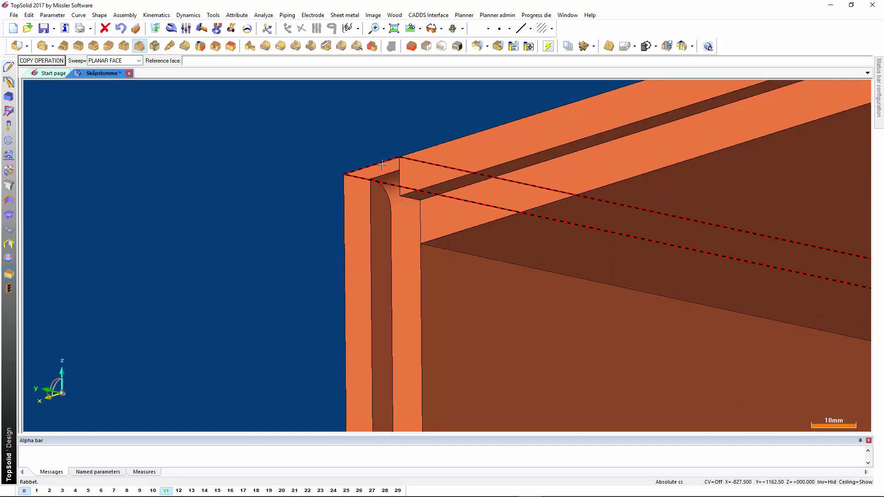
scroll(383, 164, "down", 1)
scroll(382, 164, "down", 1)
scroll(383, 165, "down", 2)
scroll(382, 164, "down", 2)
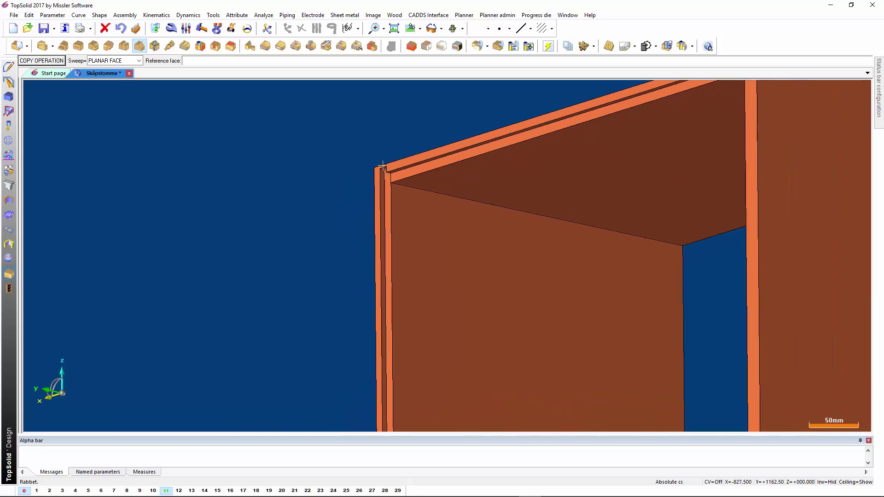
scroll(382, 164, "down", 2)
left_click(55, 62)
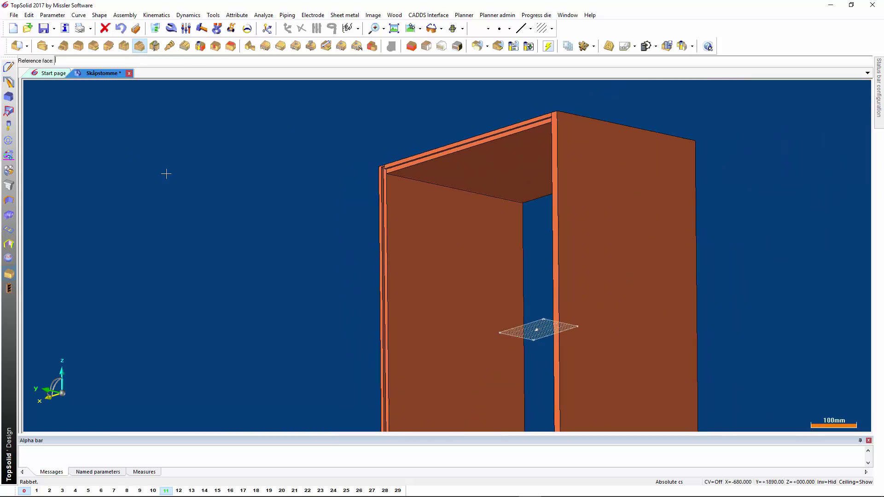
mouse_move(211, 175)
middle_mouse_down()
mouse_move(459, 215)
mouse_move(474, 207)
middle_mouse_up()
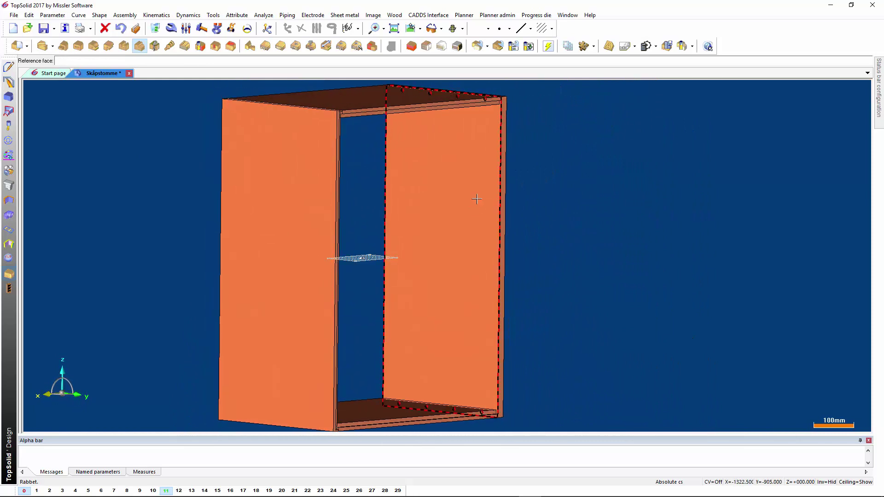
- Copy the rabbet onto the right side panel, reversed, starting at the bottom panel's groove
left_click(479, 196)
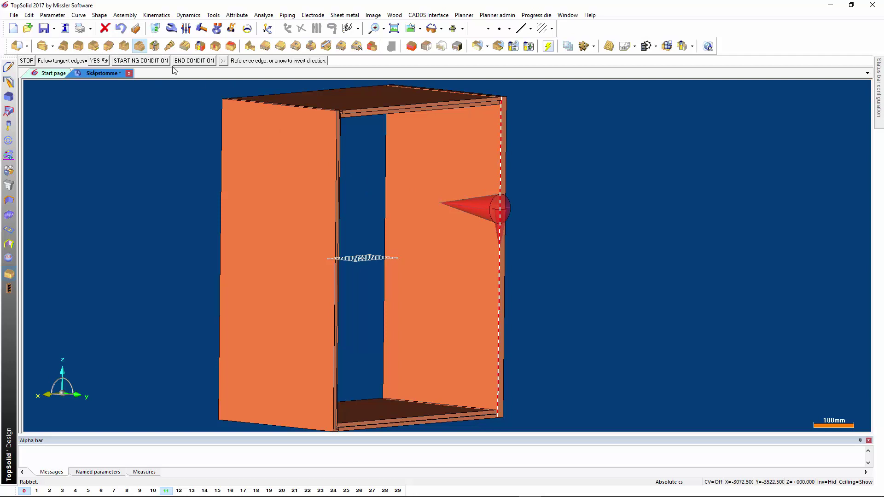
left_click(500, 209)
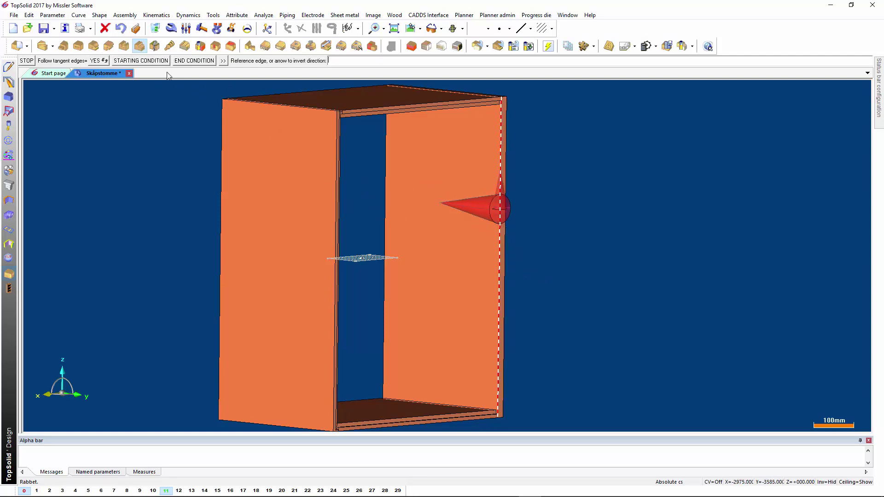
left_click(144, 61)
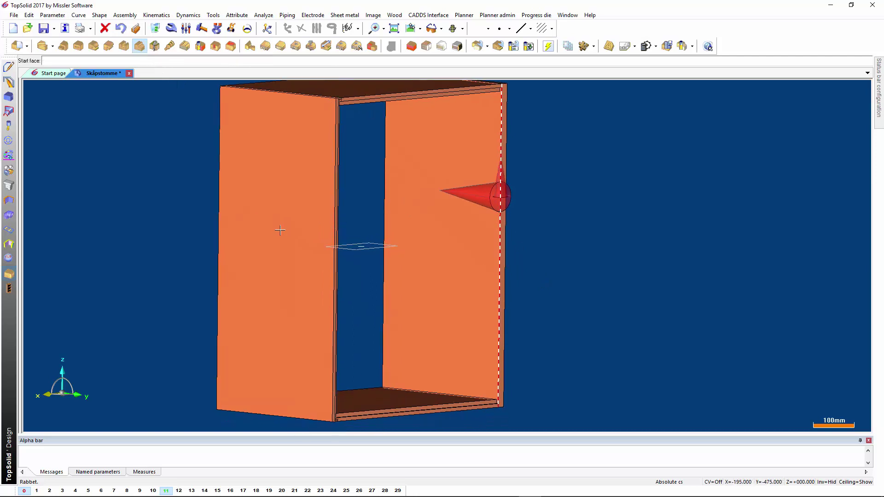
middle_click_drag(479, 276, 489, 381)
scroll(489, 381, "up", 2)
scroll(496, 368, "up", 3)
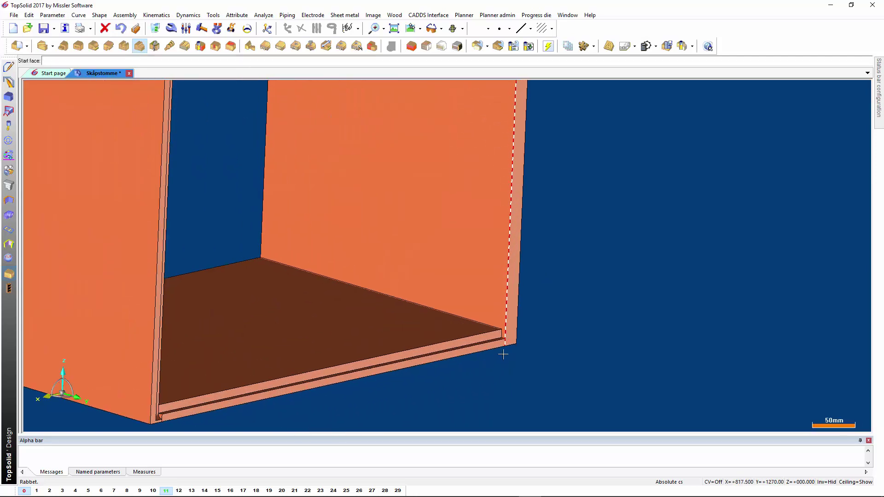
scroll(504, 356, "up", 3)
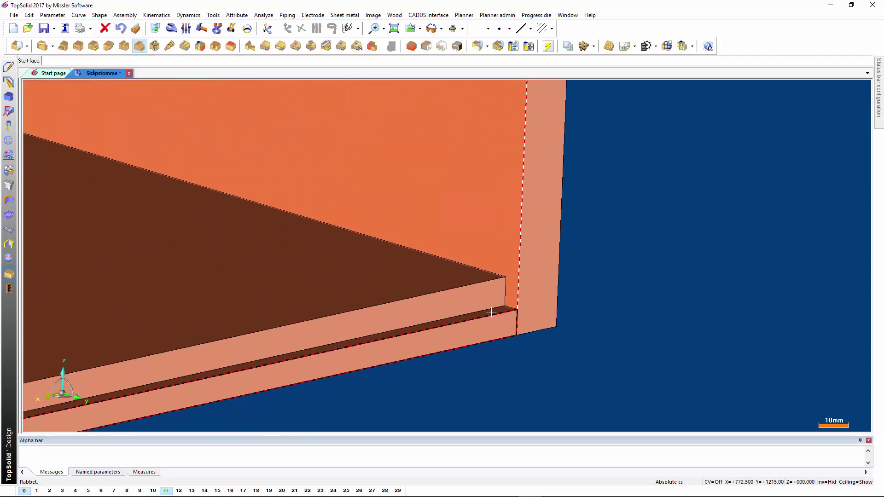
left_click(491, 313)
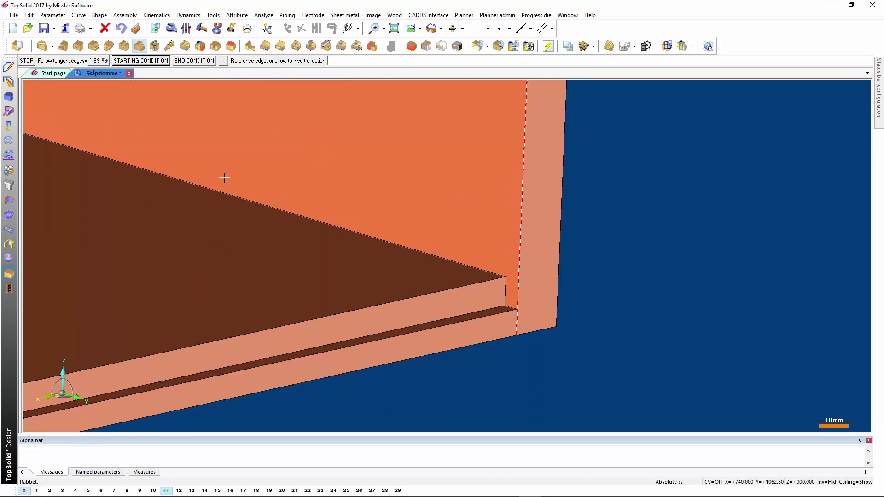
- End the right-panel groove at the top panel's groove
left_click(526, 94)
scroll(576, 94, "down", 3)
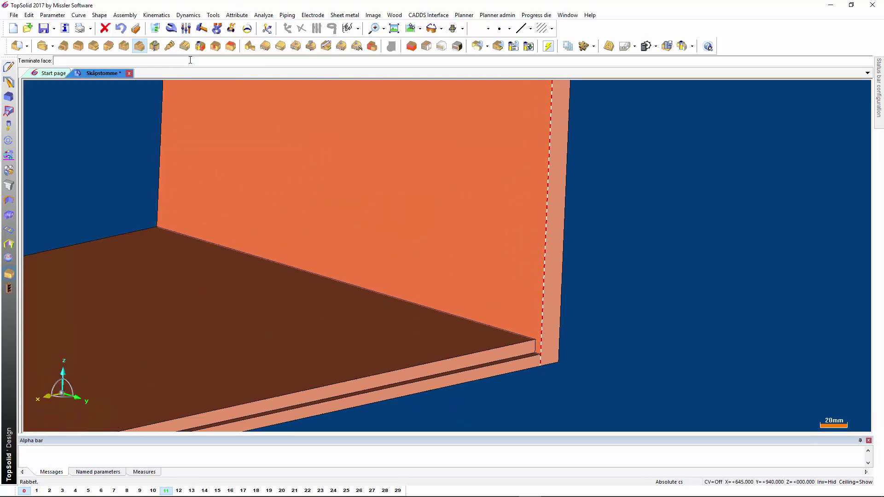
scroll(576, 94, "down", 4)
left_click(549, 110)
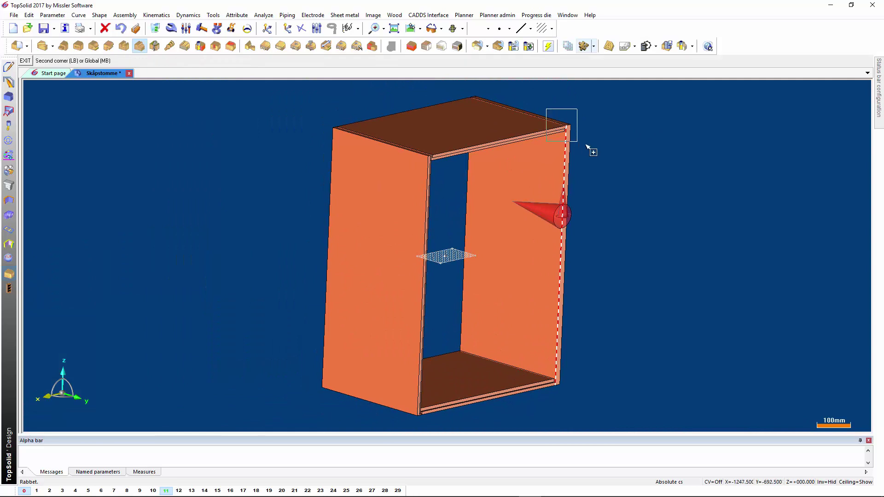
left_click(588, 147)
scroll(588, 147, "up", 2)
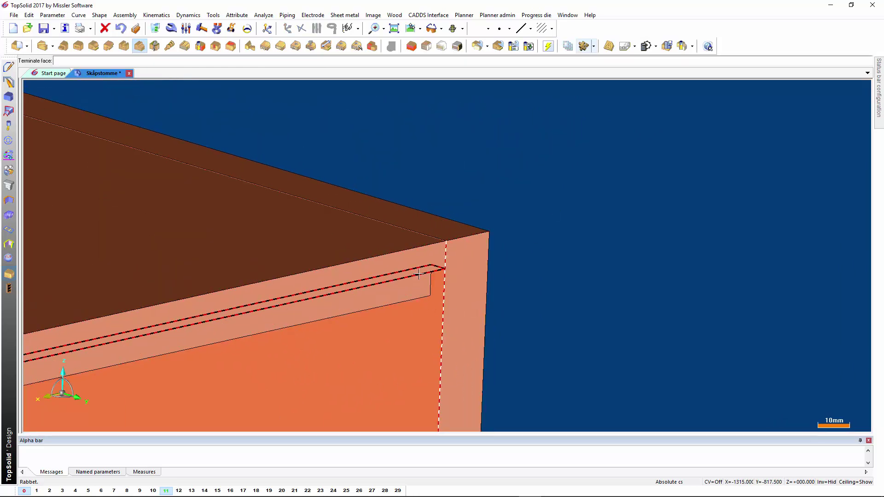
left_click(419, 274)
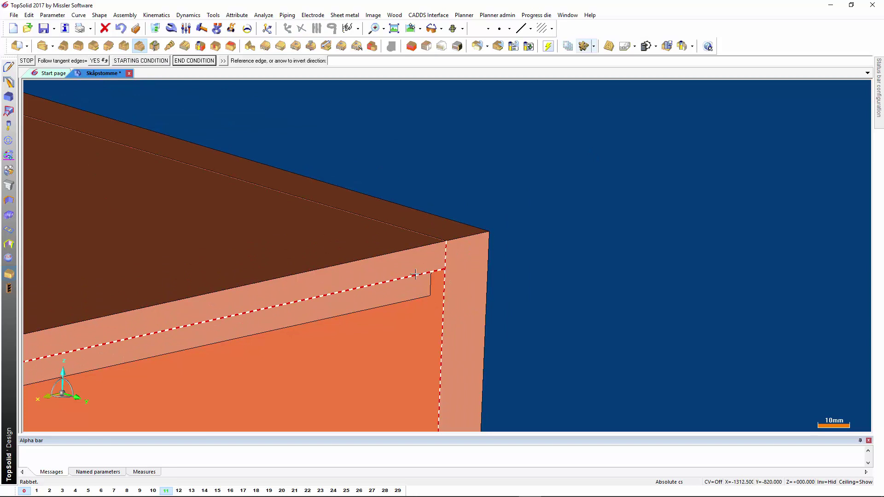
left_click(31, 62)
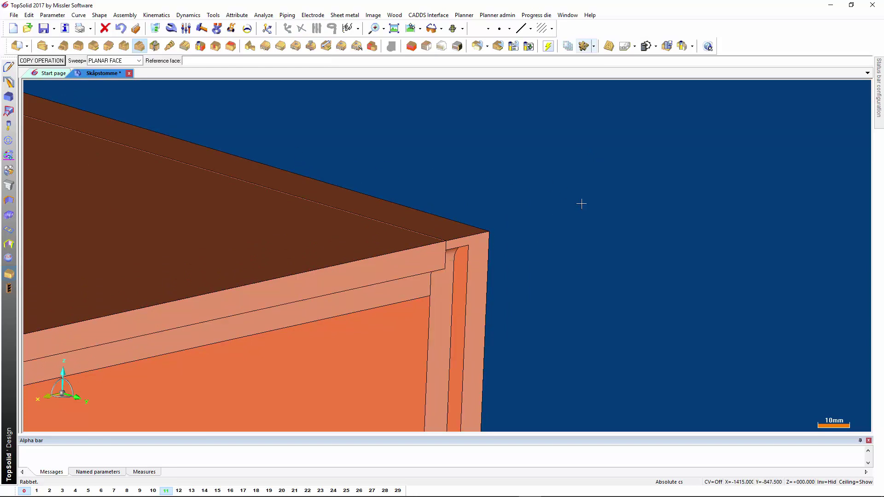
- Fit and rotate the view, then show layer 10 and make layer 12 current
key("Home")
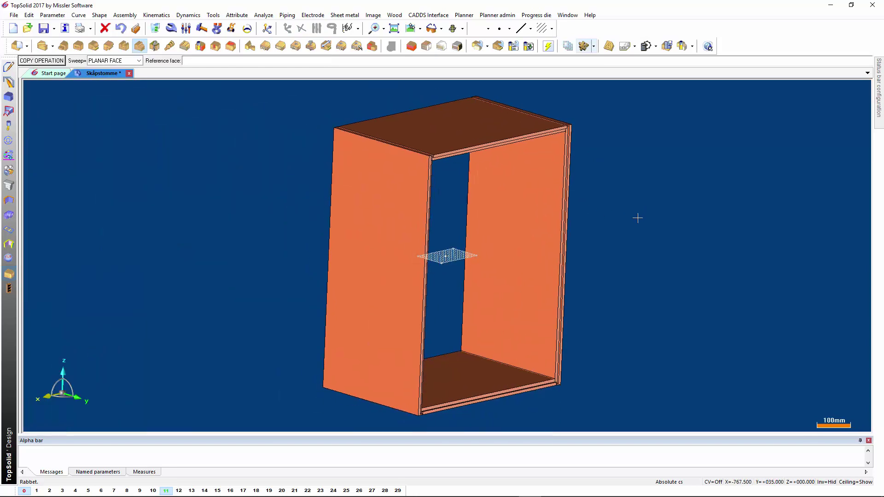
key("Right")
key("Right")
key("Right")
key("Right")
key("Right")
key("Right")
key("Right")
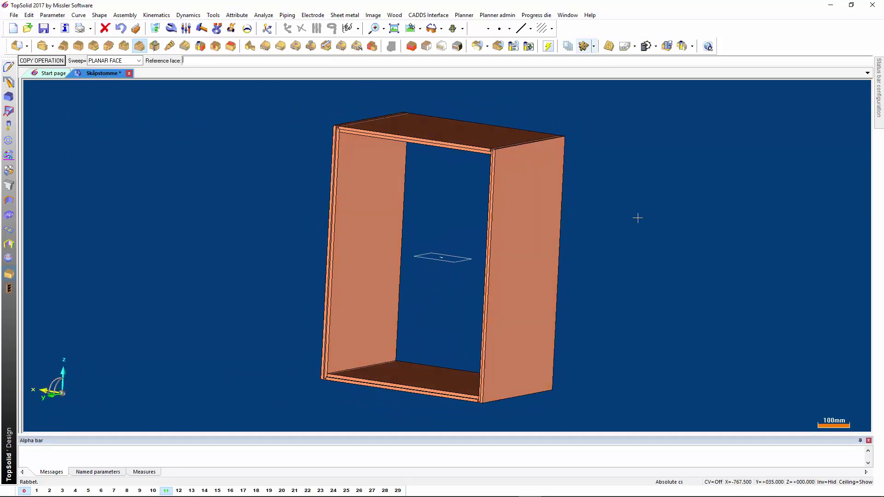
key("Right")
key("Right")
key("Right")
key("Right")
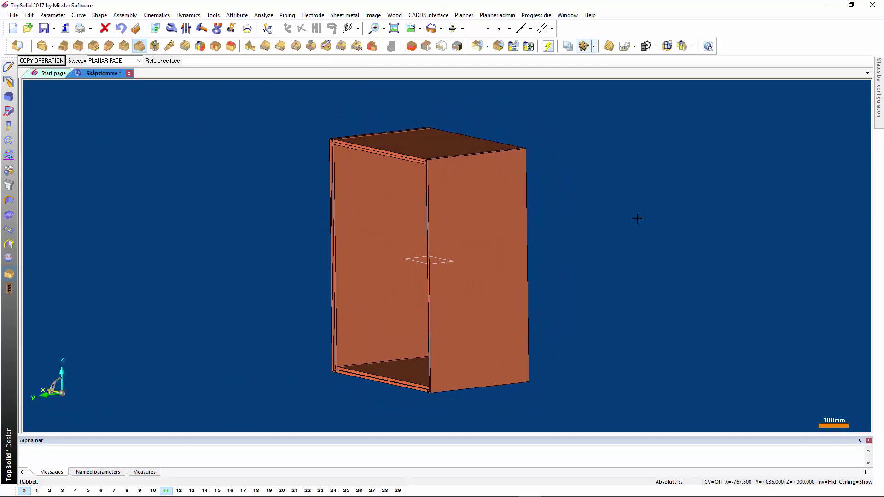
key("Right")
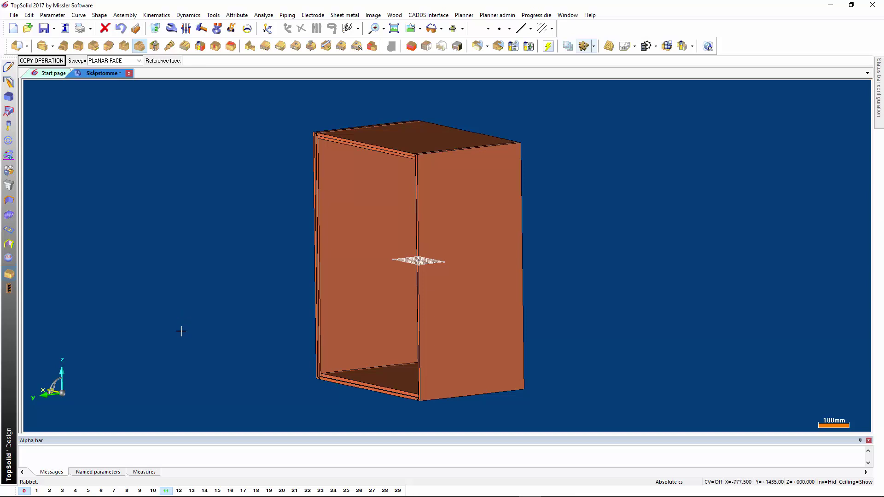
key("Right")
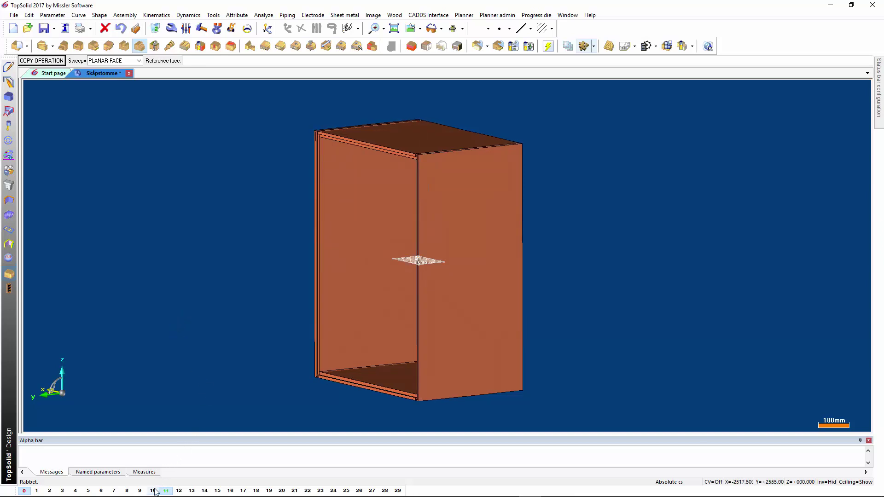
left_click(153, 491)
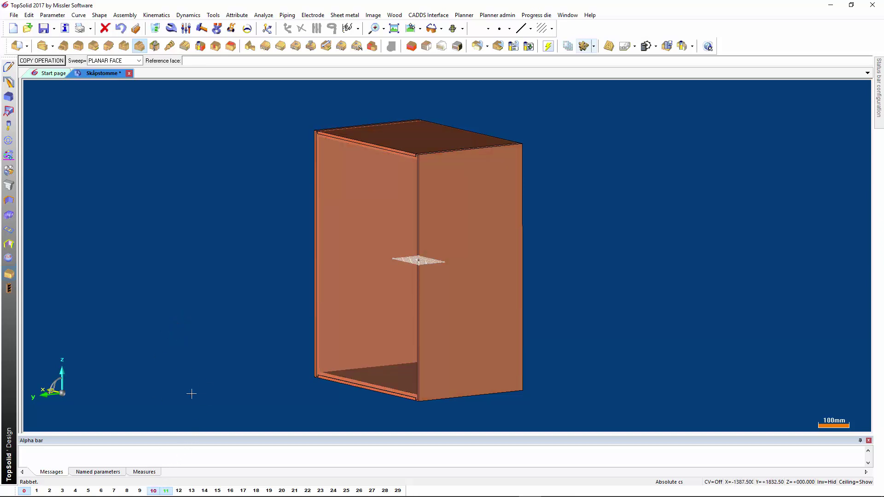
left_click(180, 490)
- Start a light grey 6 mm constrained block with manual STOP positioning
left_click(412, 46)
type("6")
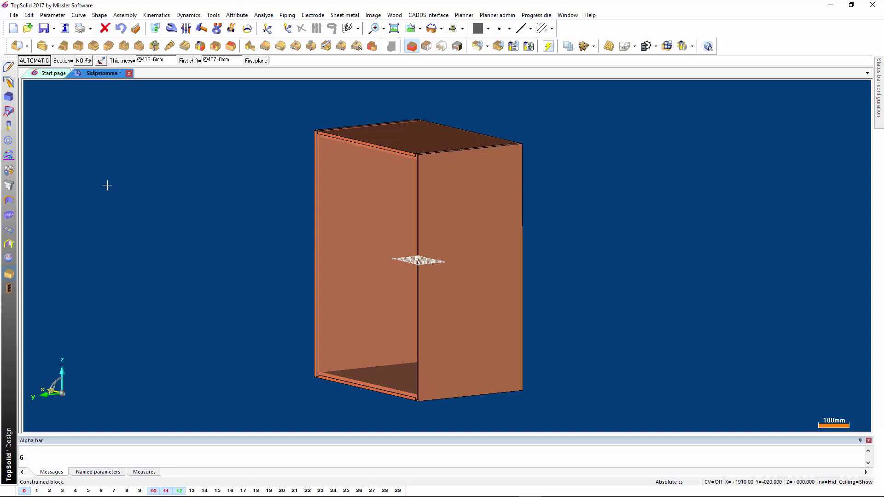
left_click(488, 29)
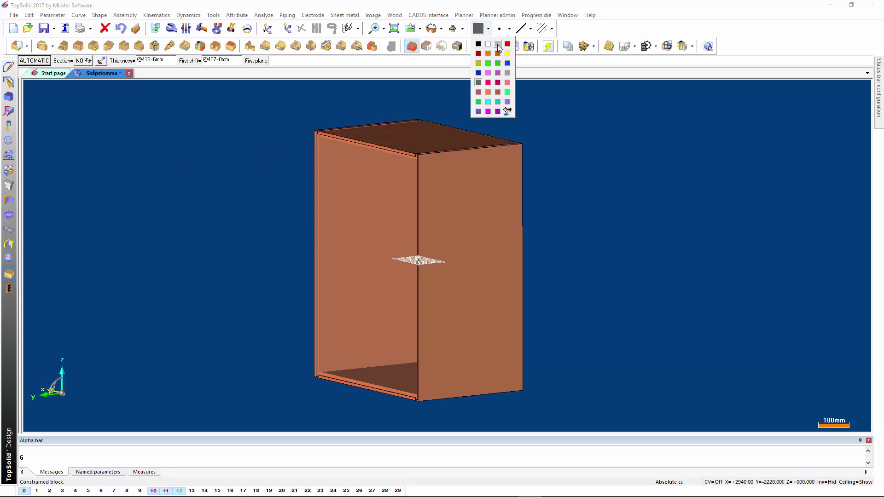
left_click(498, 45)
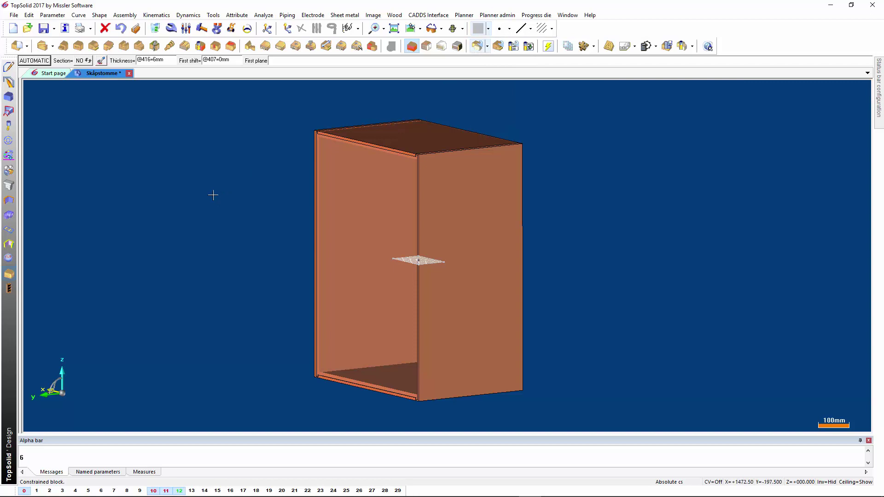
left_click(42, 62)
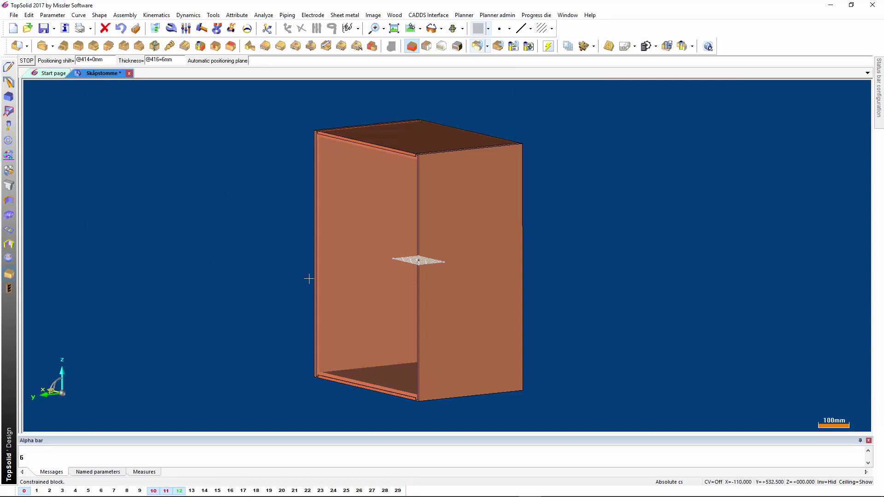
- Place the 6 mm back panel block against the cabinet's back face, thickness flipped inward
left_click(362, 249)
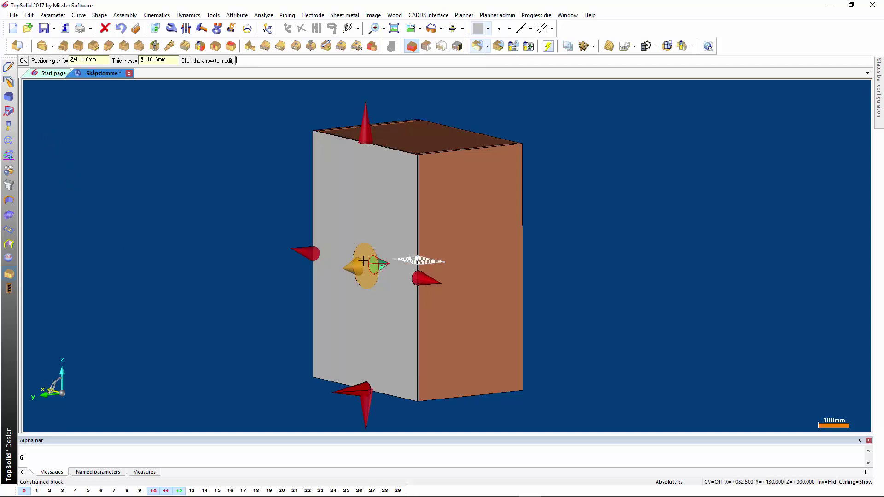
left_click(350, 268)
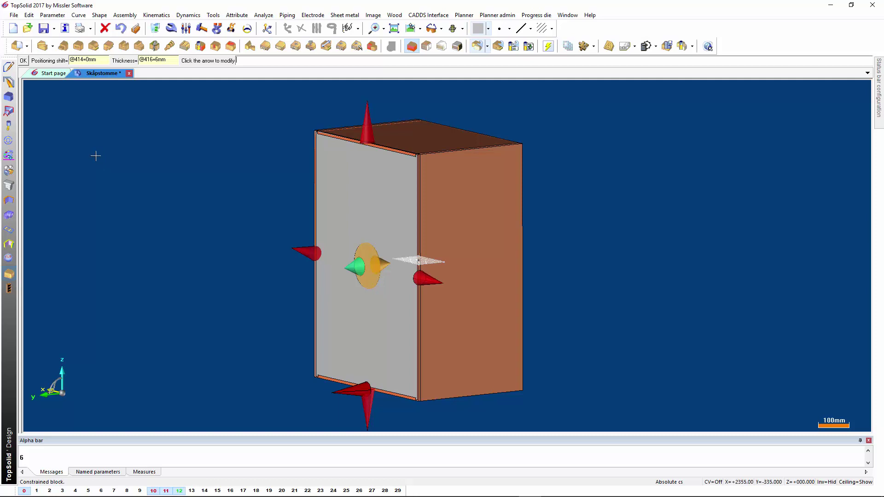
scroll(304, 124, "up", 1)
scroll(304, 125, "up", 3)
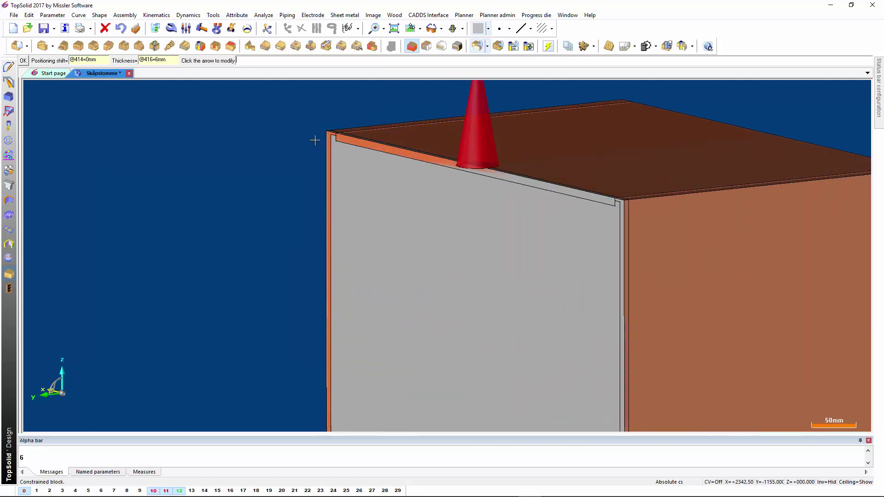
scroll(313, 140, "up", 3)
scroll(337, 118, "up", 3)
scroll(352, 115, "up", 3)
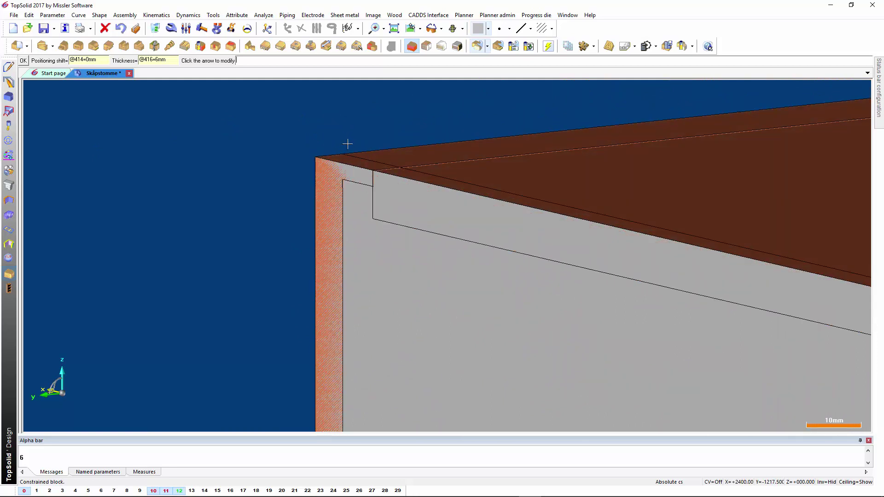
scroll(336, 144, "down", 1)
scroll(332, 143, "down", 1)
scroll(329, 144, "down", 1)
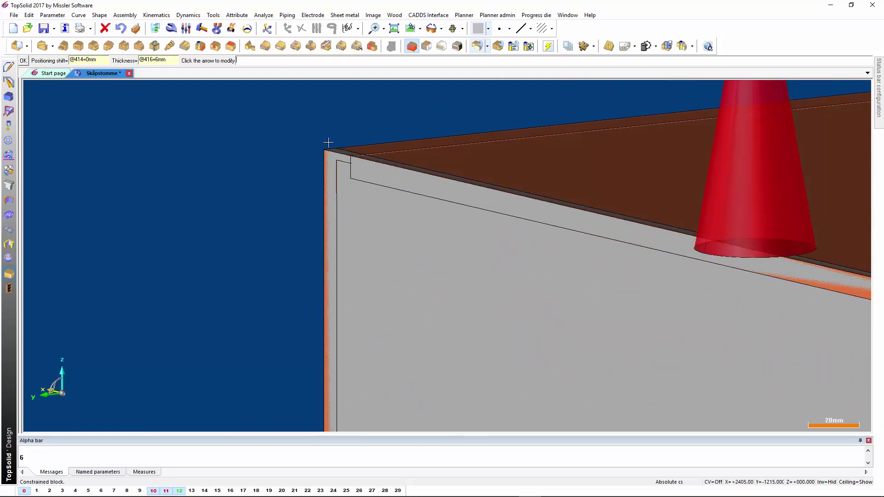
scroll(325, 143, "down", 2)
scroll(316, 144, "down", 2)
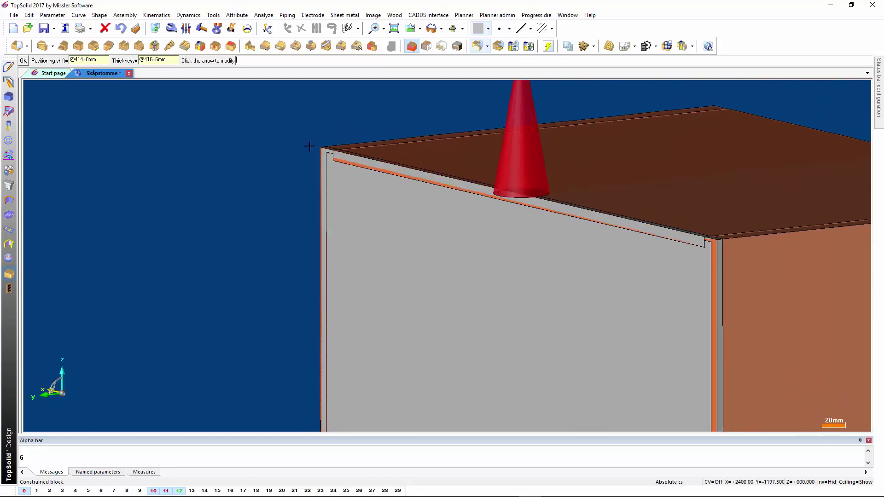
scroll(310, 144, "down", 3)
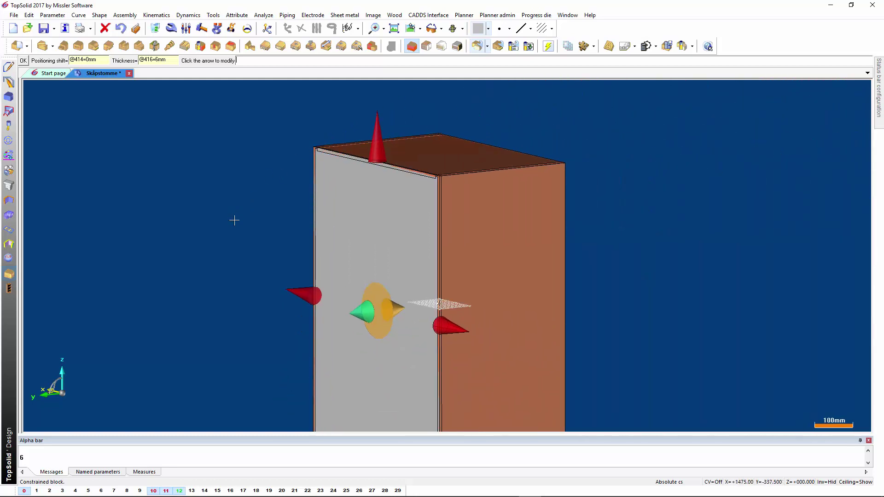
scroll(258, 156, "up", 1)
scroll(278, 126, "up", 1)
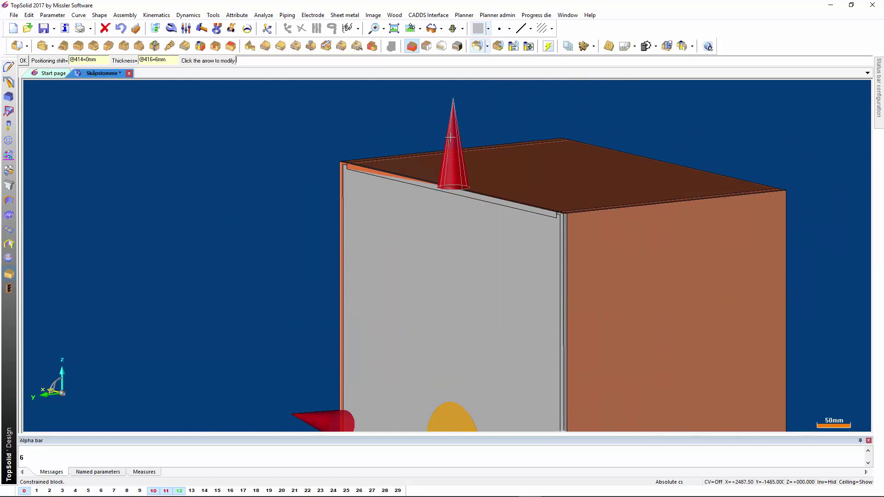
- Set the back panel's top edge to t-9 and view the cabinet from the front
left_click(449, 137)
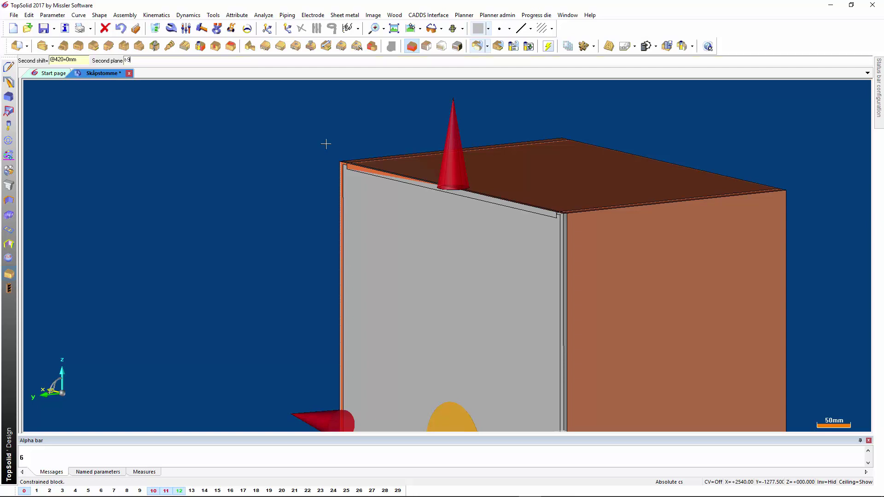
key("Return")
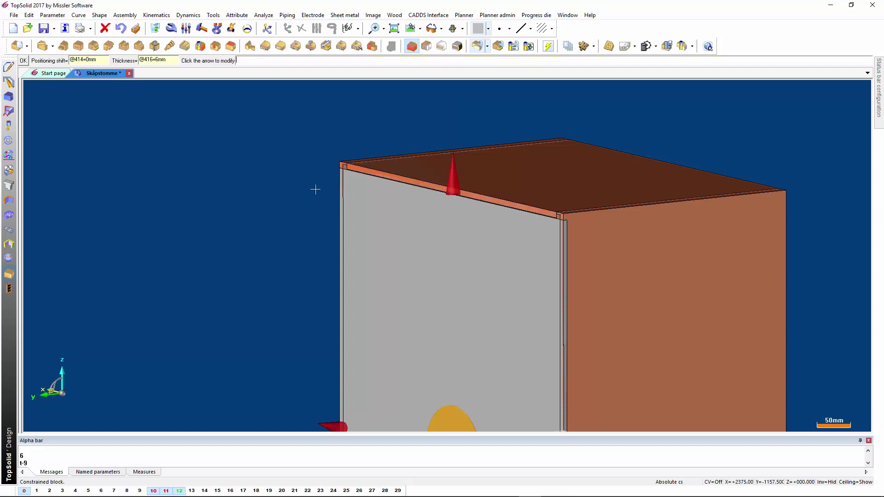
left_click(33, 398)
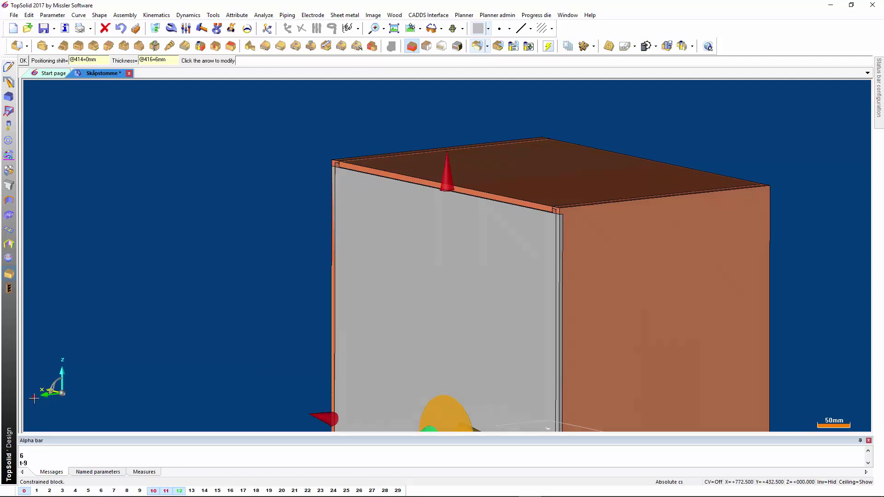
- Zoom into the panel's top-left corner and set the block's first plane on an edge
key("z")
left_click(342, 105)
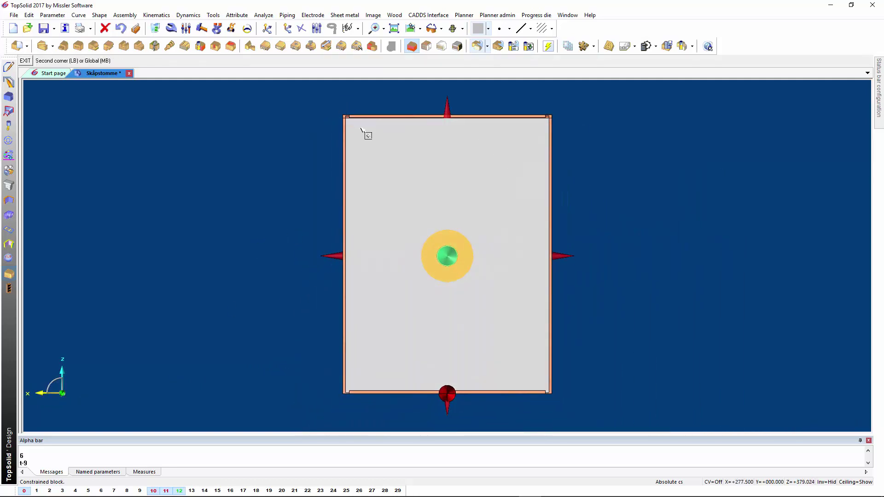
left_click(369, 130)
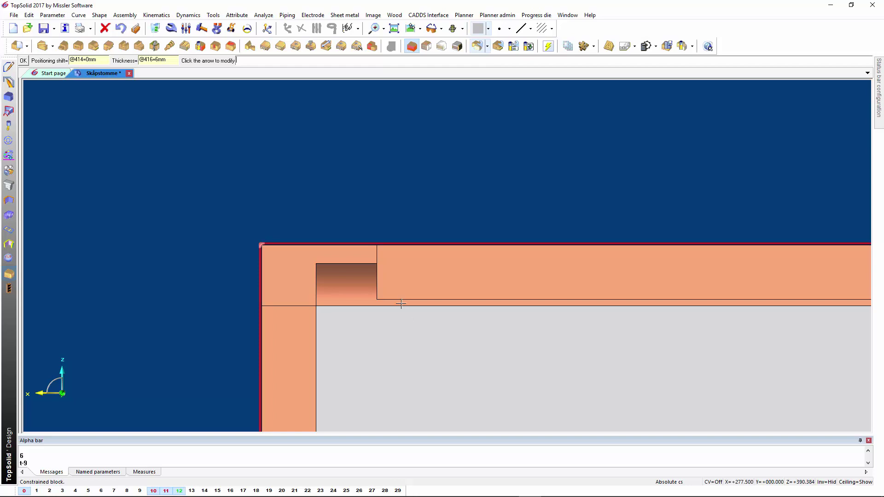
left_click(401, 303)
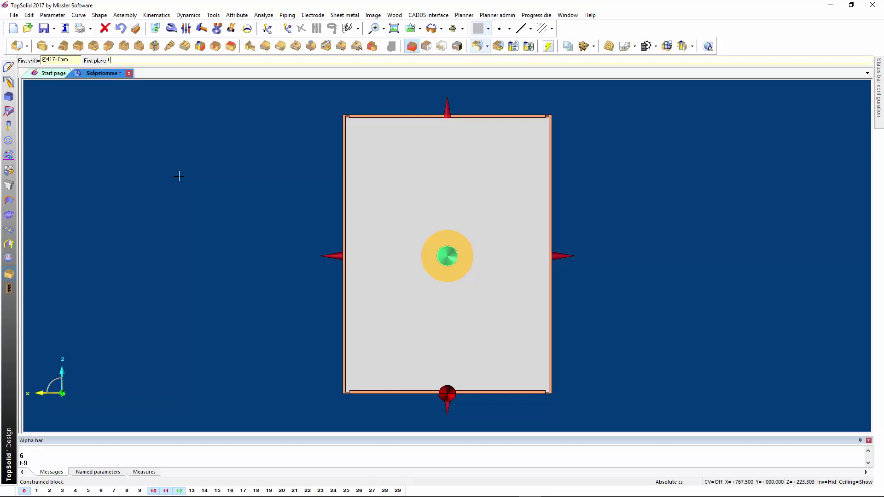
key("Return")
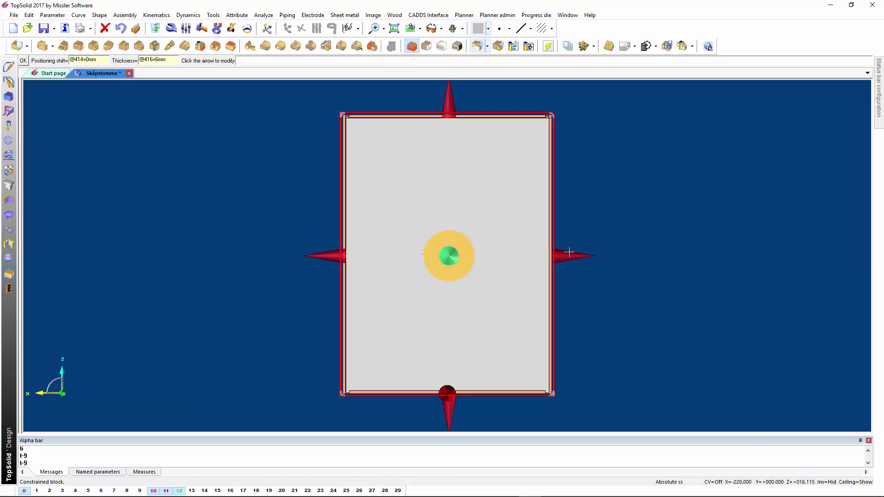
- Offset the panel's right edge to t-9 and its bottom edge, then validate the panel in perspective view
left_click(576, 258)
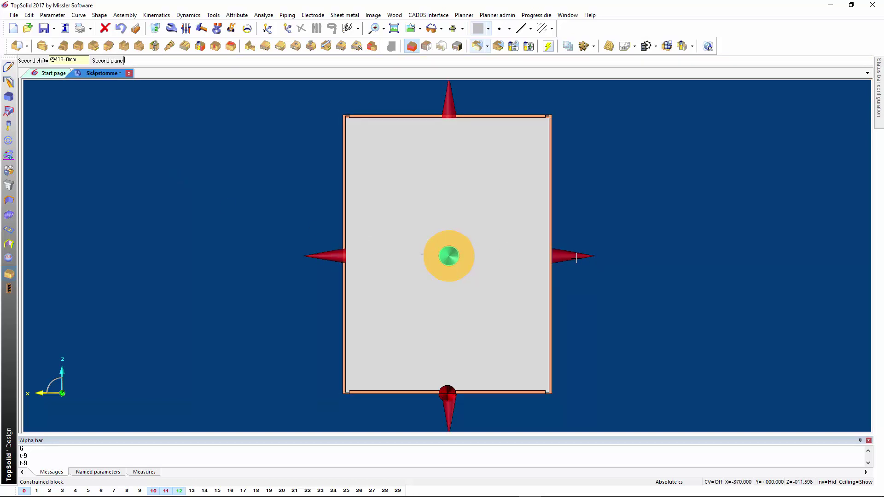
type("t-9")
key("Return")
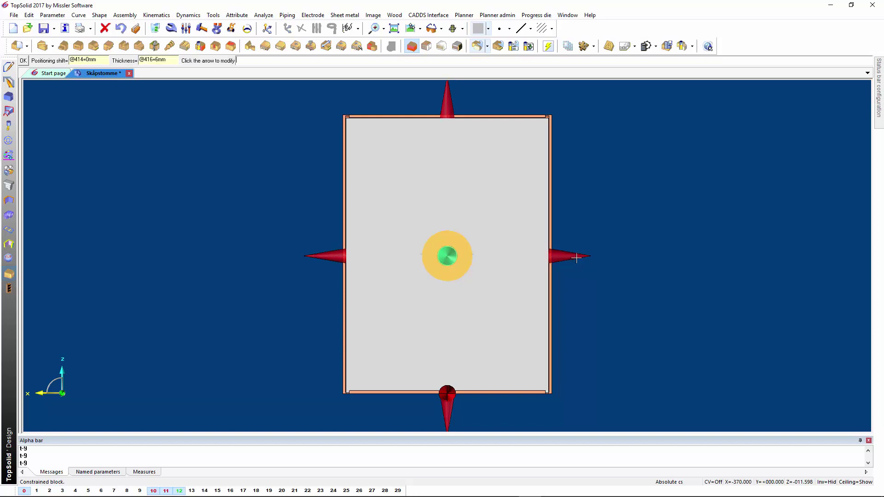
left_click(451, 418)
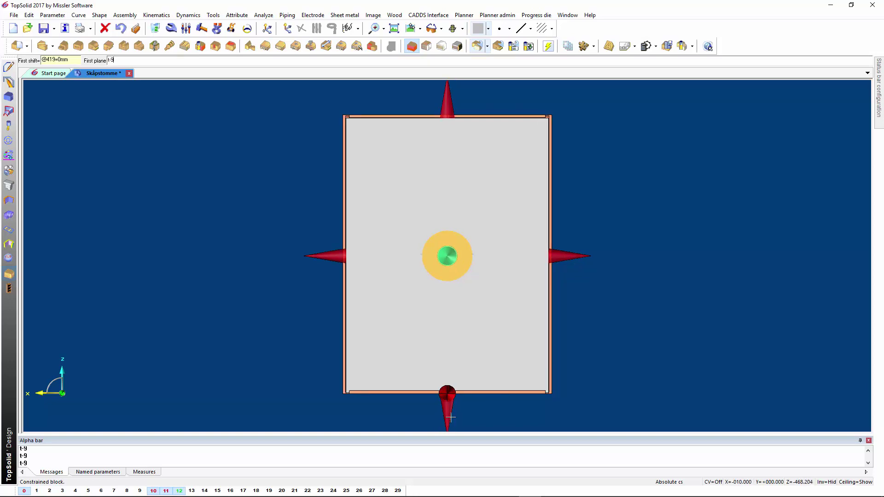
key("Return")
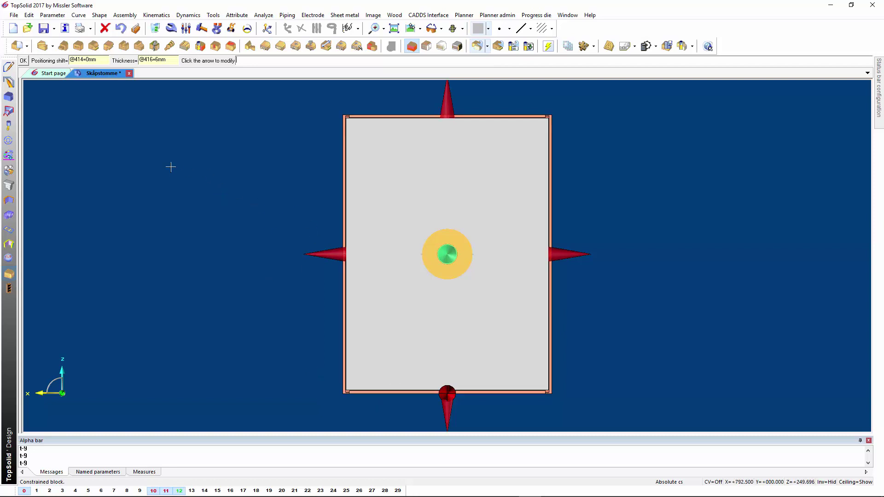
key("Return")
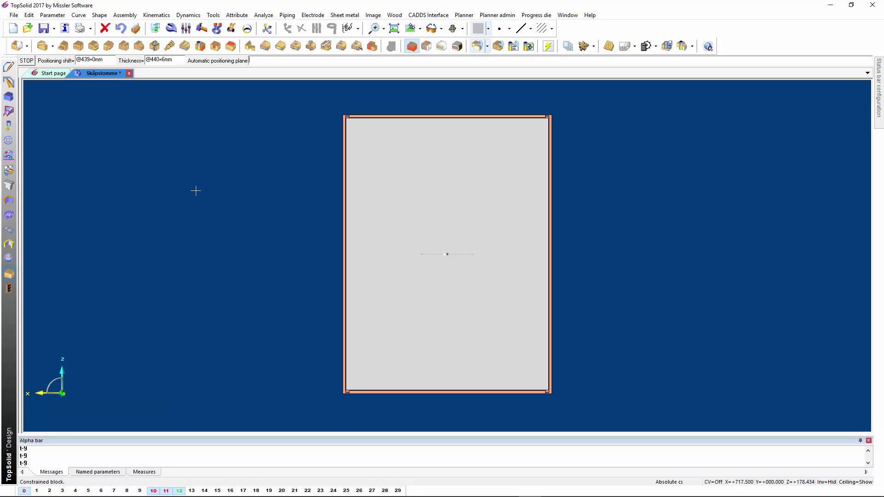
key("Home")
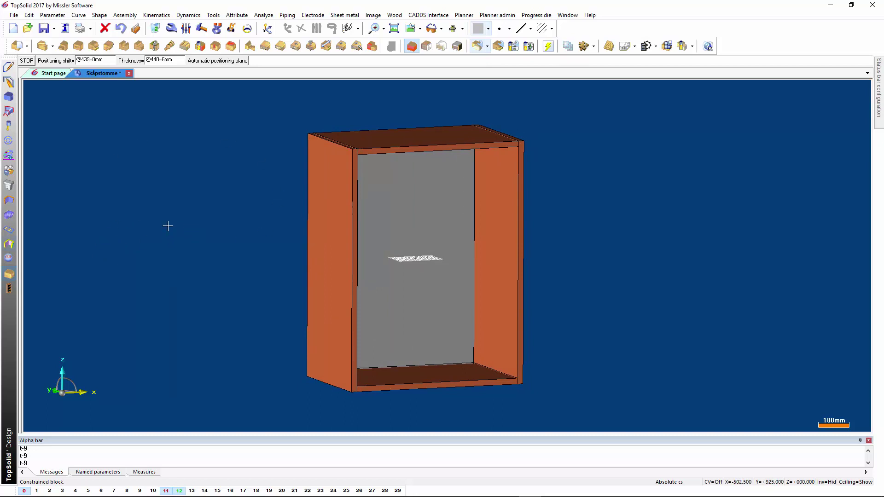
- Define the left side panel as a part designated Sida V
left_click(17, 47)
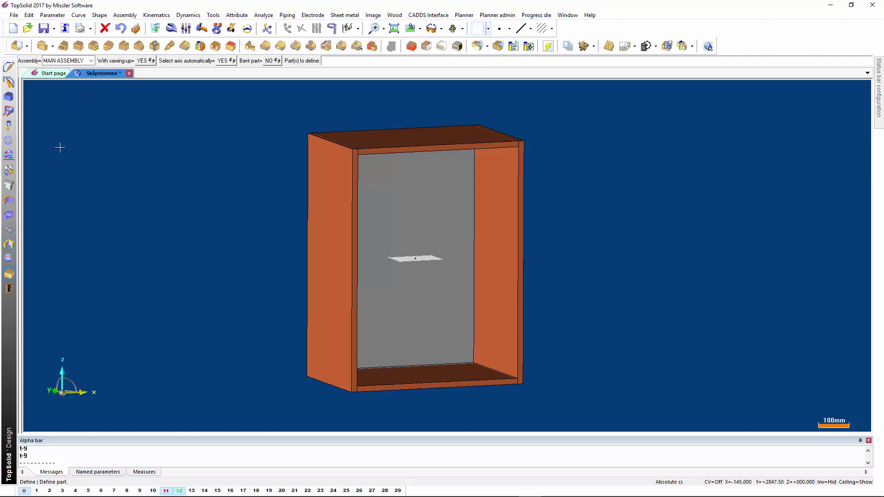
left_click(345, 251)
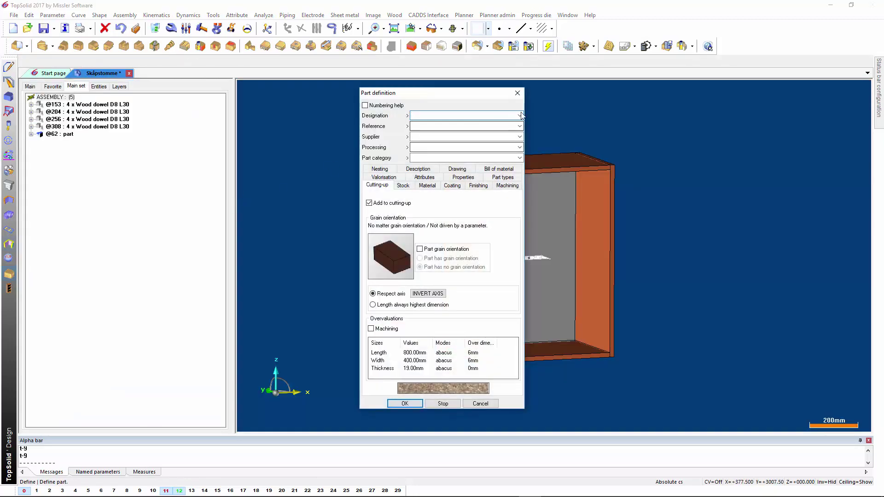
left_click(521, 115)
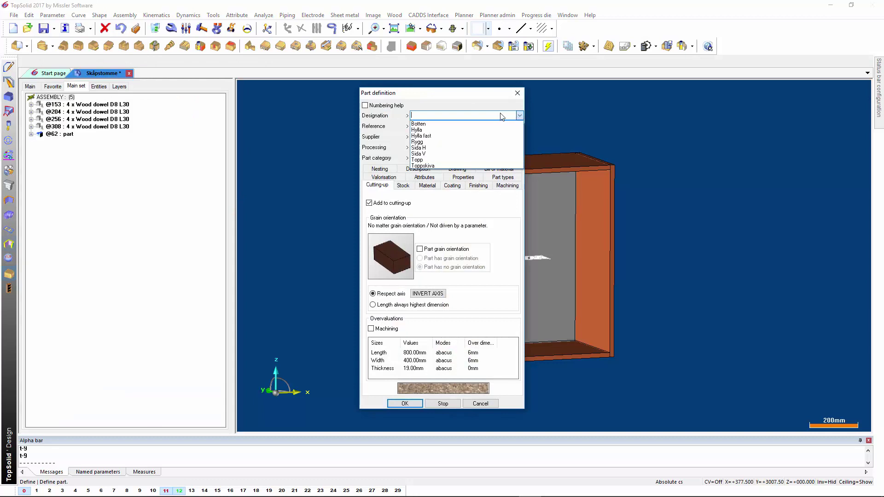
left_click(430, 154)
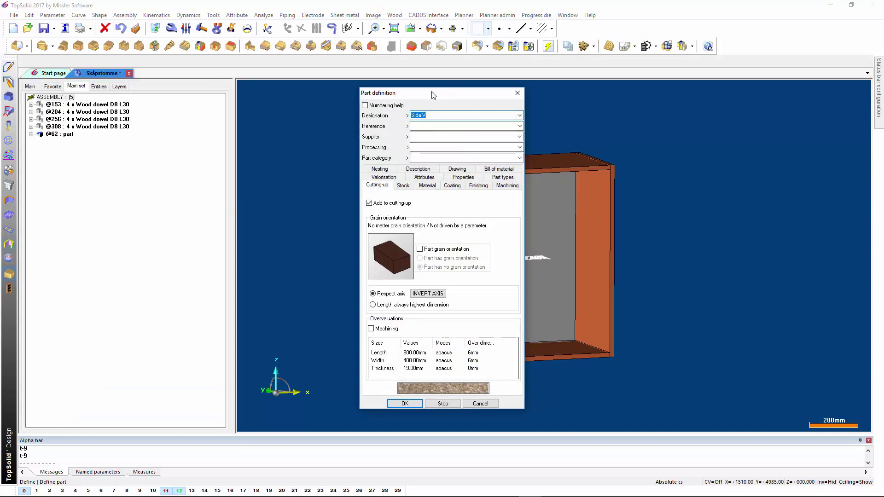
left_click_drag(434, 95, 374, 108)
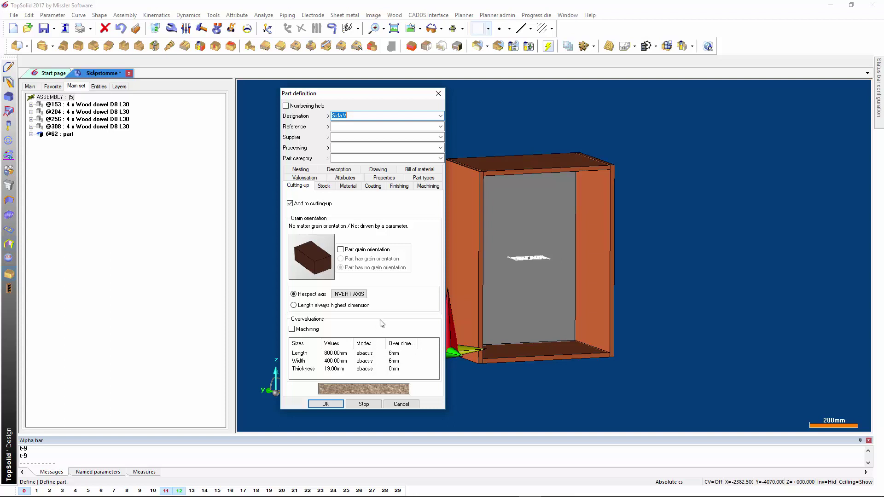
left_click(326, 405)
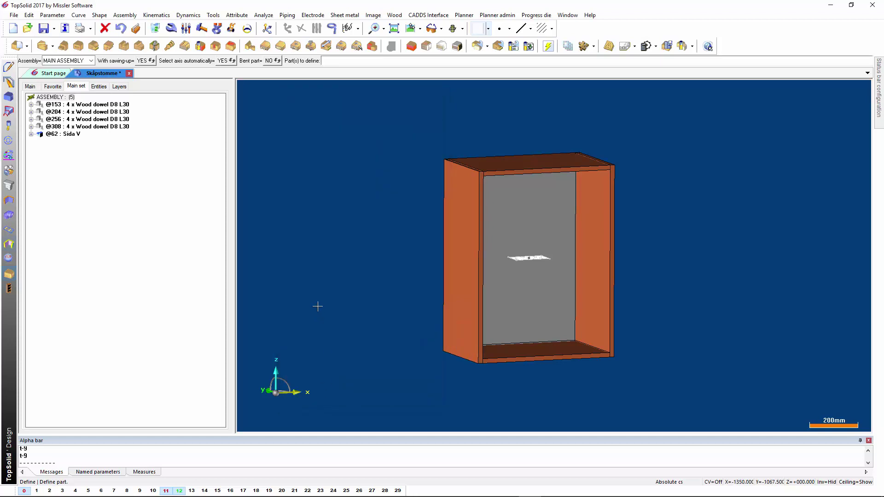
- Define the top and right side panels as parts Topp and Sida H
left_click(511, 171)
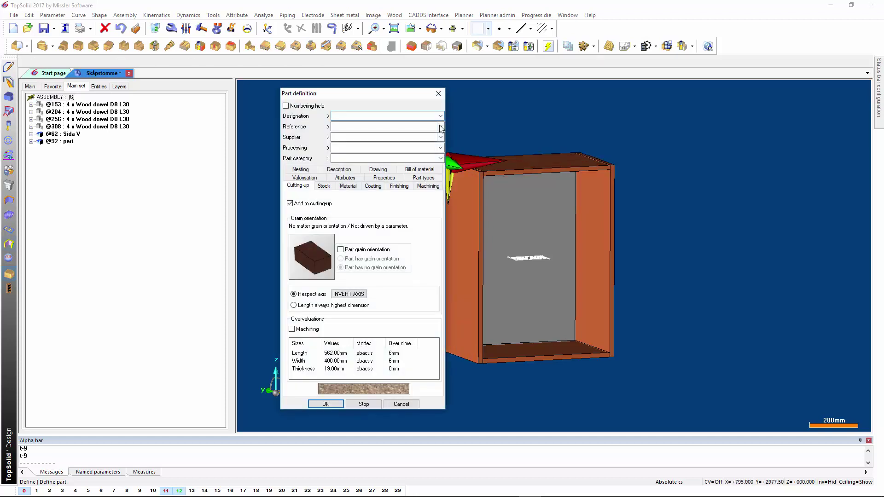
left_click(405, 116)
left_click(348, 160)
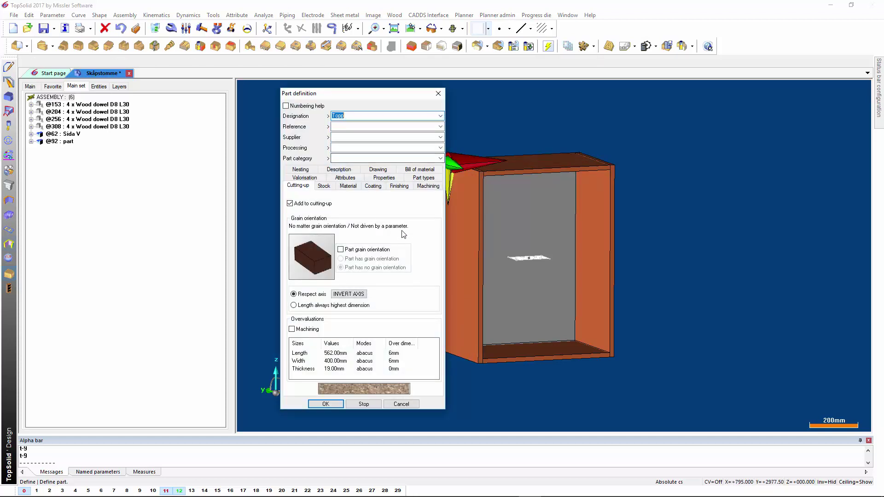
key("Return")
left_click(598, 237)
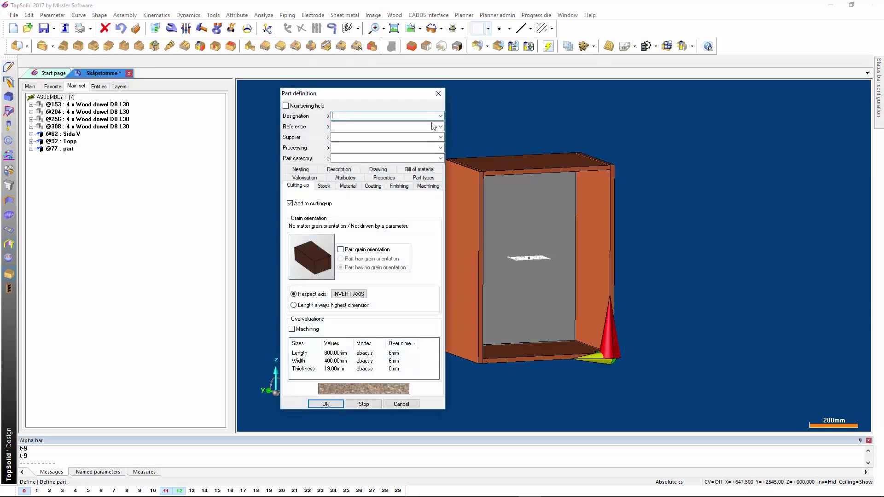
left_click(441, 116)
left_click(363, 148)
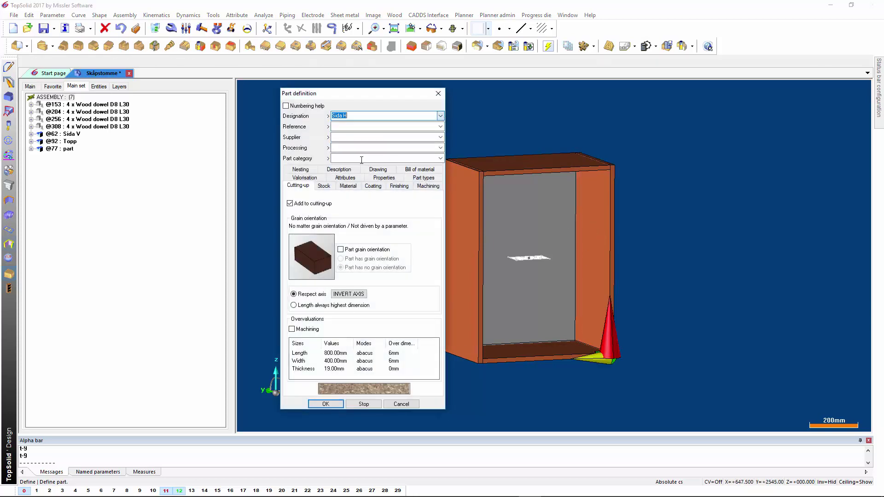
key("Return")
- Define the bottom and back panels as parts Botten and Rygg
left_click(529, 352)
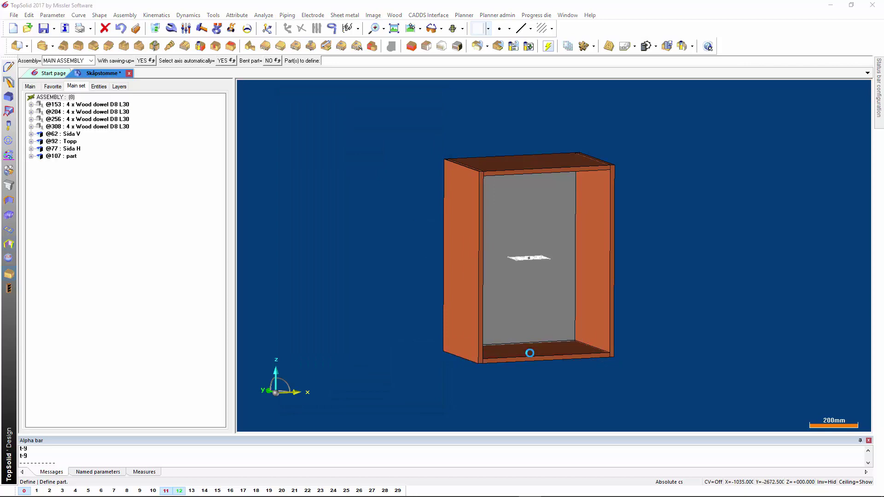
left_click(441, 117)
left_click(364, 123)
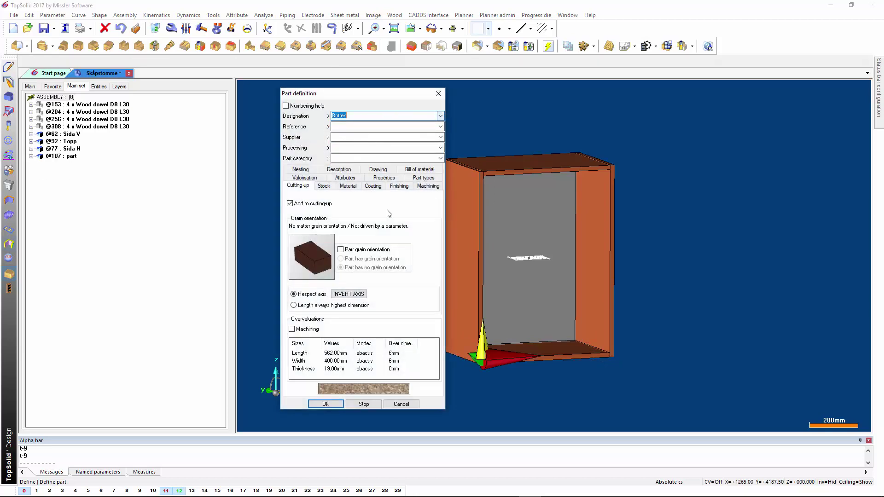
key("Return")
left_click(529, 218)
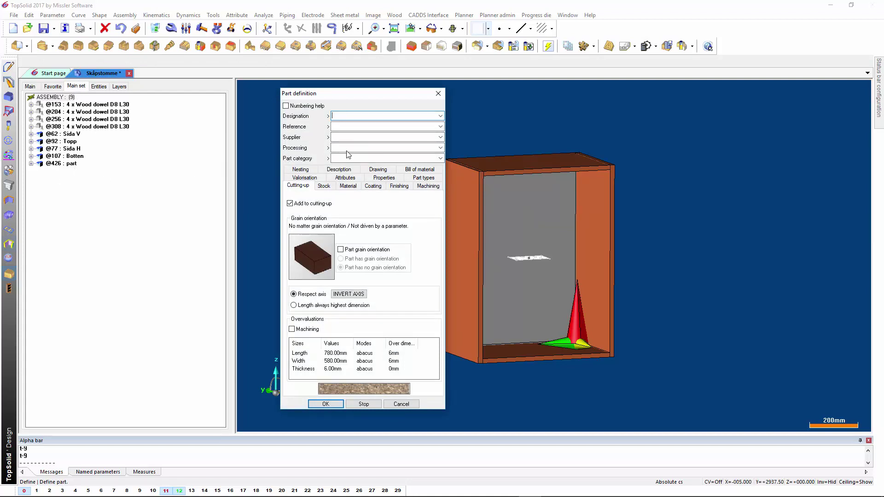
left_click(441, 116)
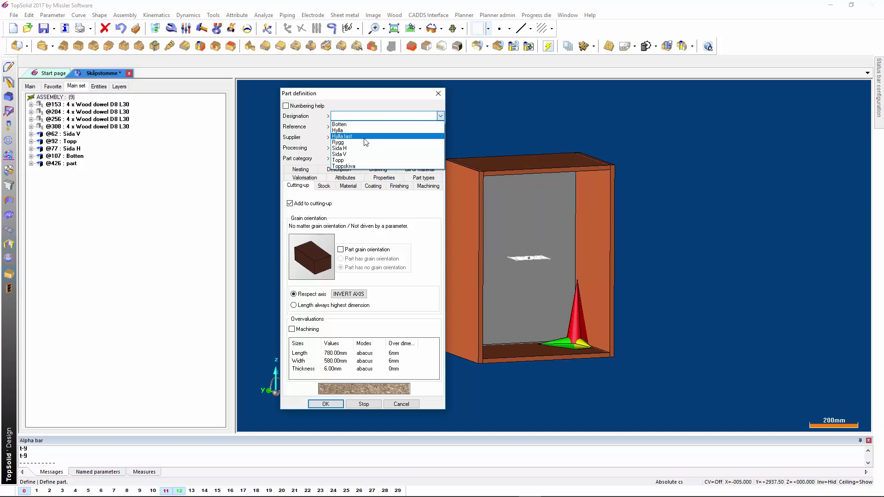
left_click(353, 143)
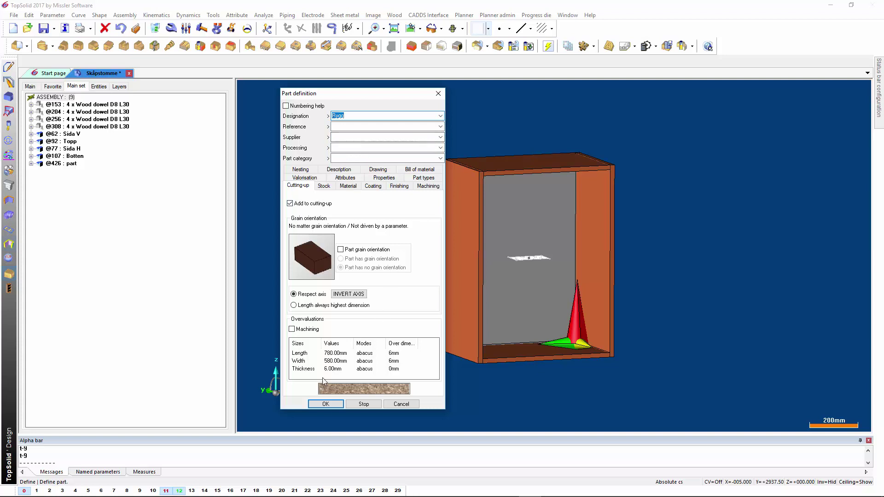
left_click(326, 404)
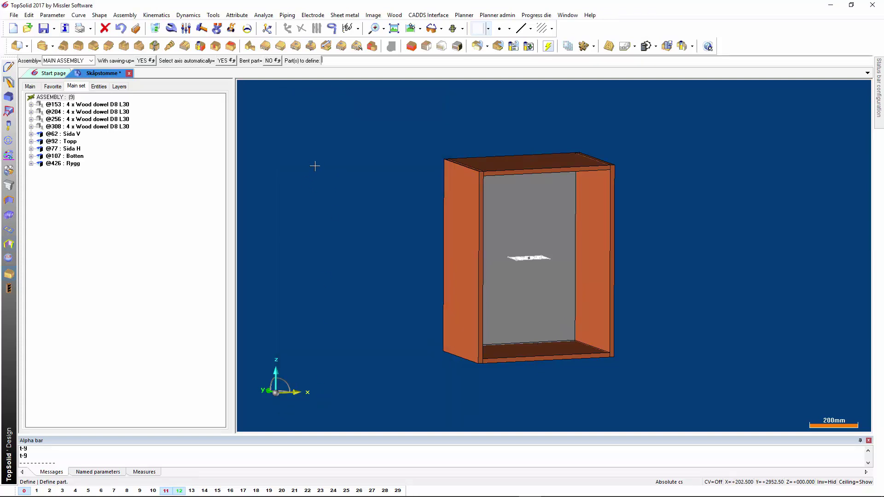
- Edit the Rygg part and choose Lack-NCS coating Grå NCS S 2000
scroll(329, 164, "up", 2)
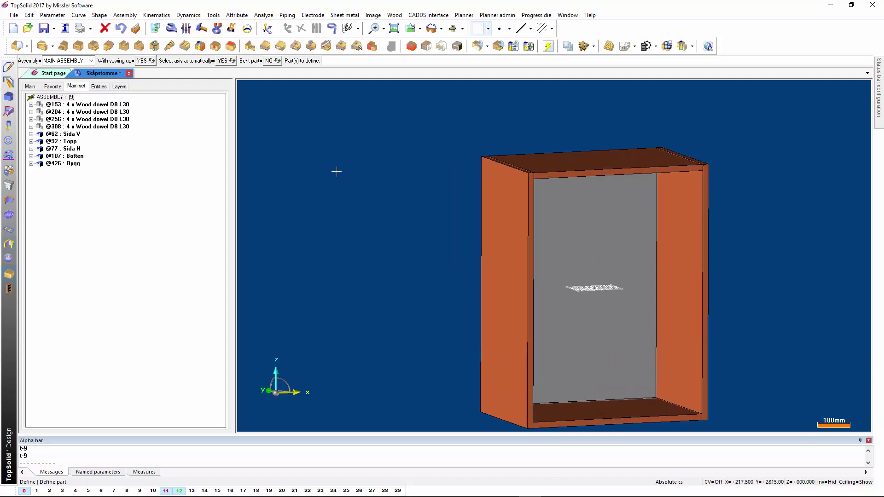
middle_click_drag(337, 172, 281, 154)
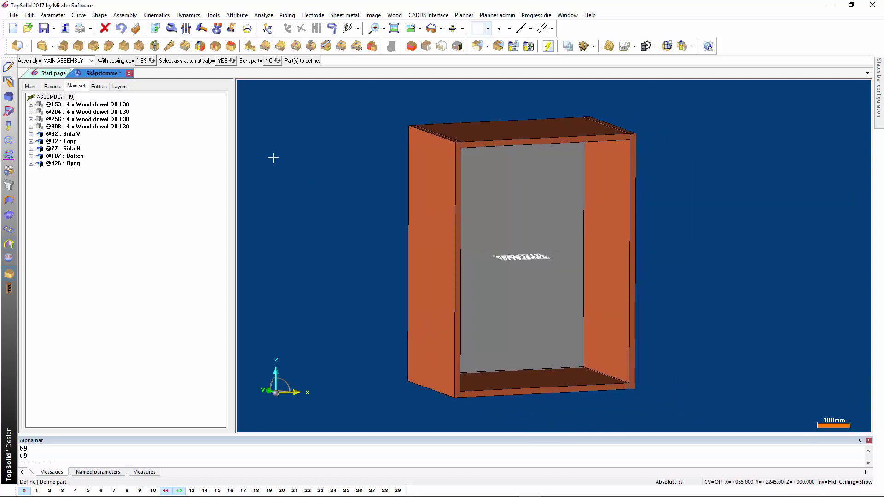
left_click(518, 197)
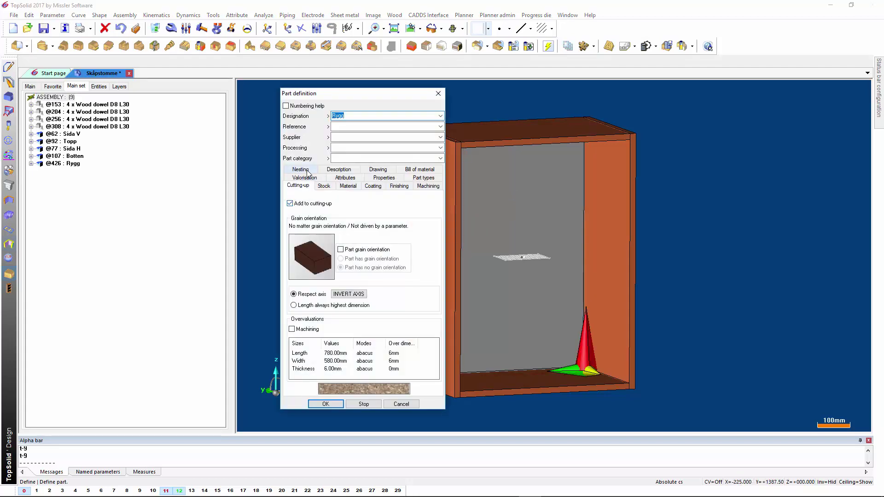
left_click_drag(369, 93, 333, 94)
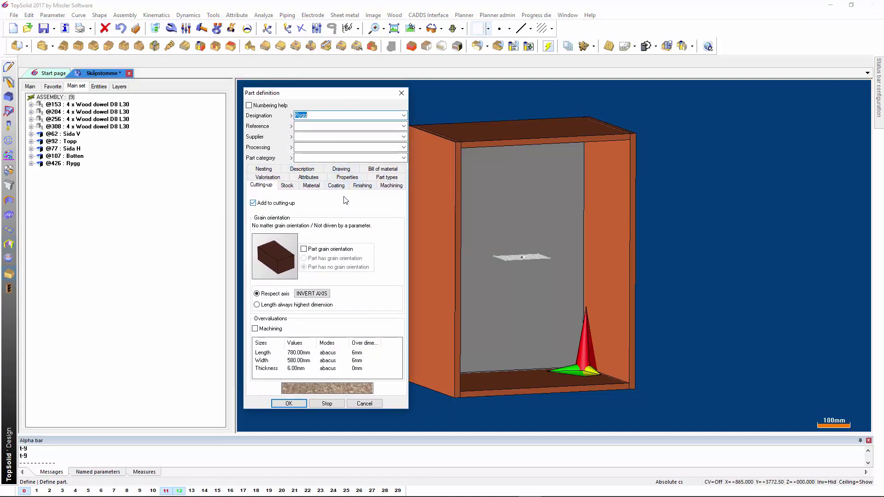
left_click(318, 188)
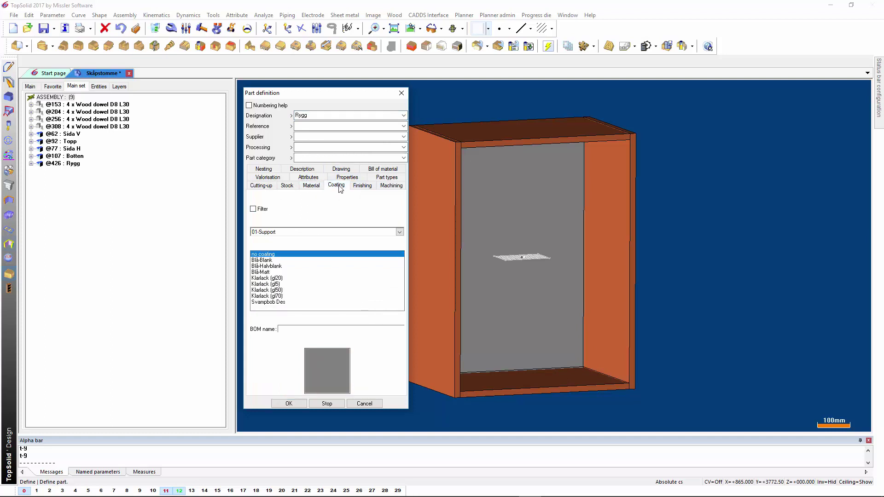
left_click(400, 232)
left_click_drag(401, 242, 400, 270)
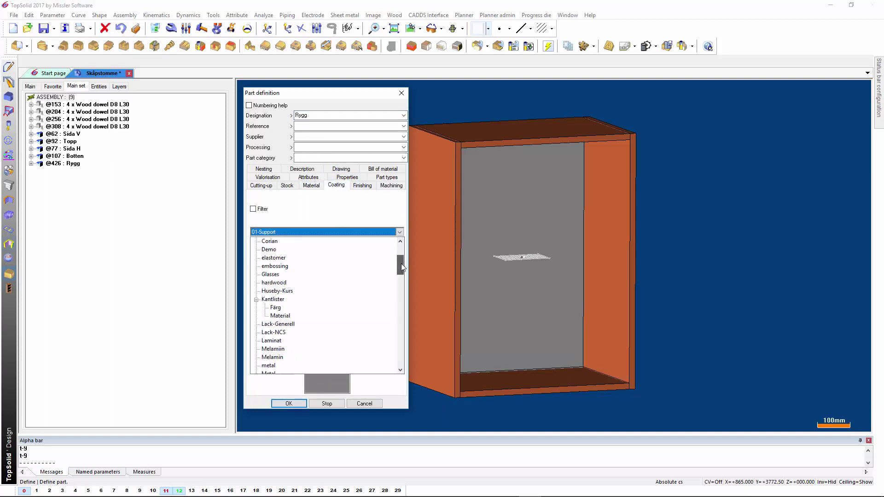
left_click(273, 275)
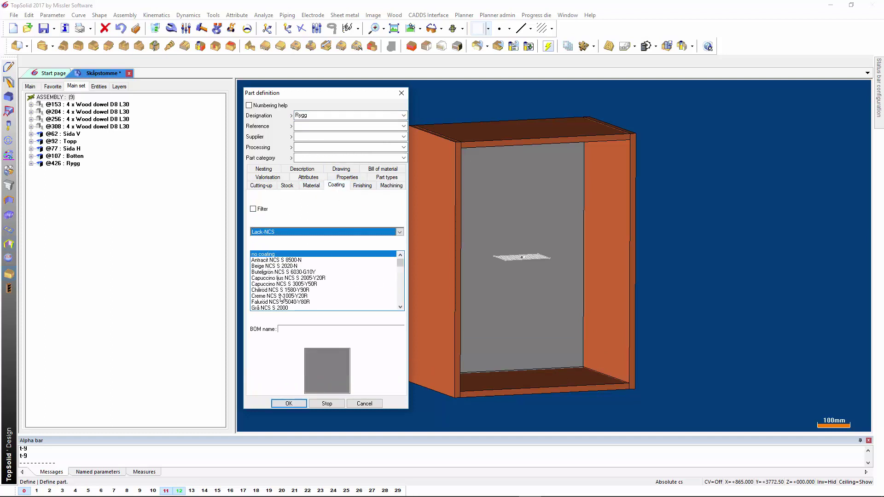
left_click(272, 308)
scroll(346, 290, "down", 1)
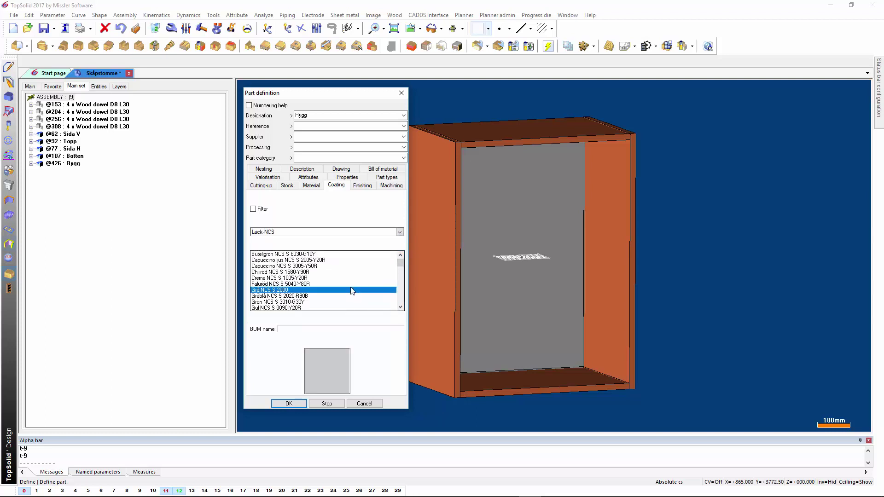
scroll(346, 289, "up", 1)
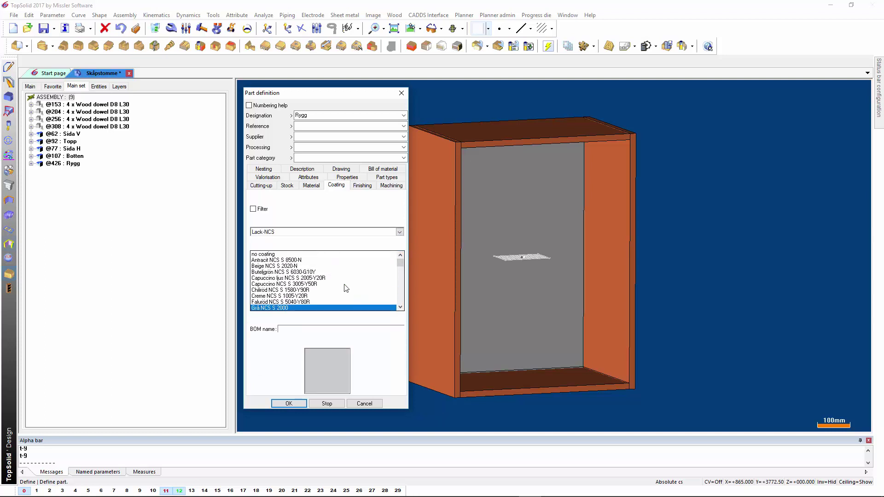
left_click(292, 404)
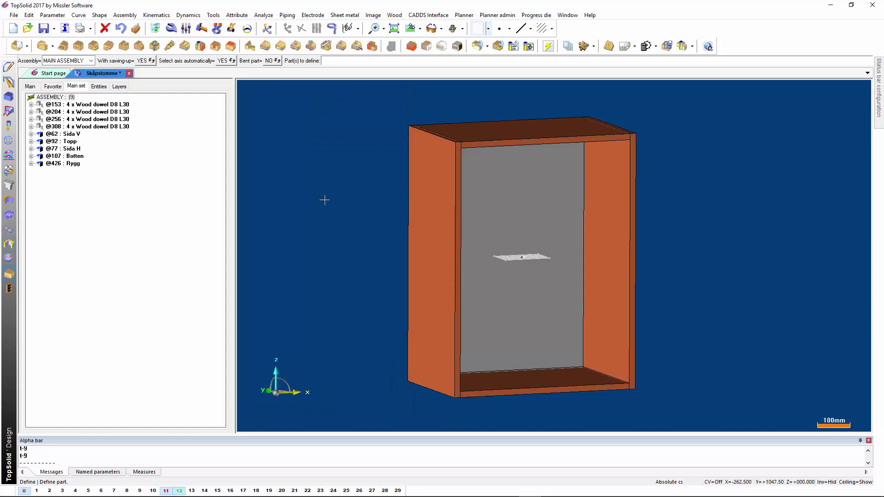
- Show parts with chipboard texture and shift the whole cabinet toward the right
left_click(462, 28)
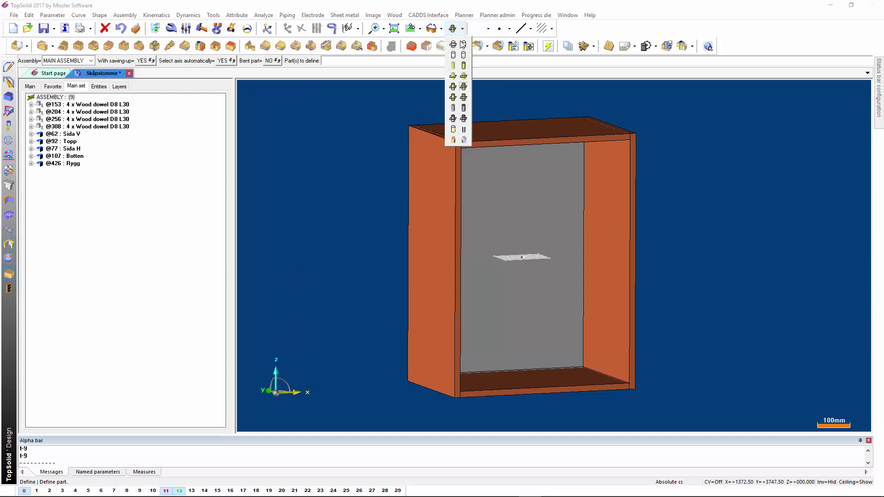
left_click(464, 109)
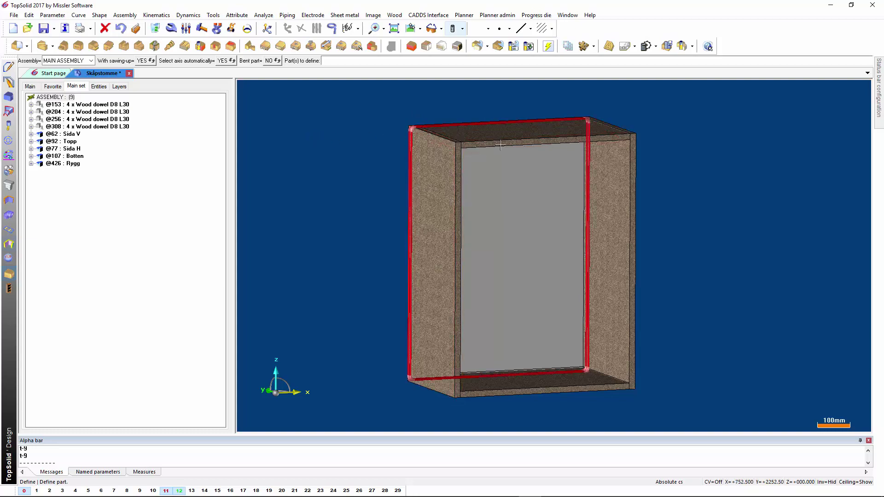
scroll(444, 138, "up", 2)
scroll(444, 138, "up", 2)
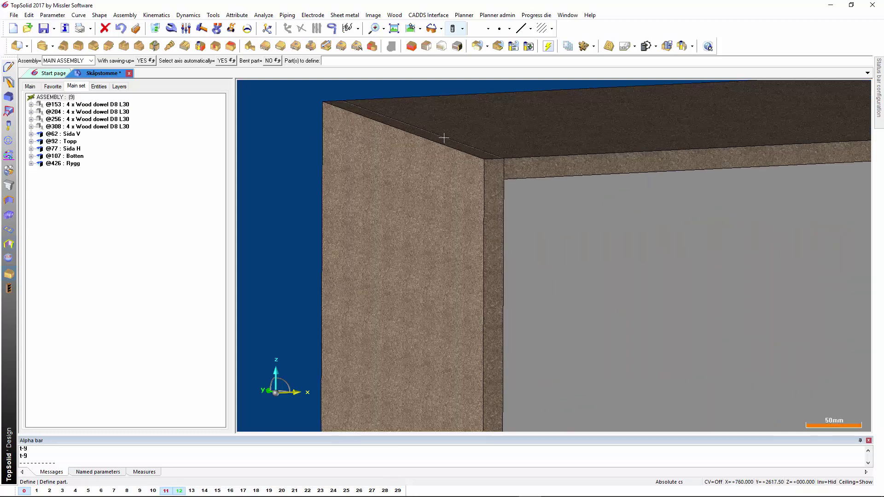
scroll(443, 137, "down", 2)
scroll(405, 118, "down", 2)
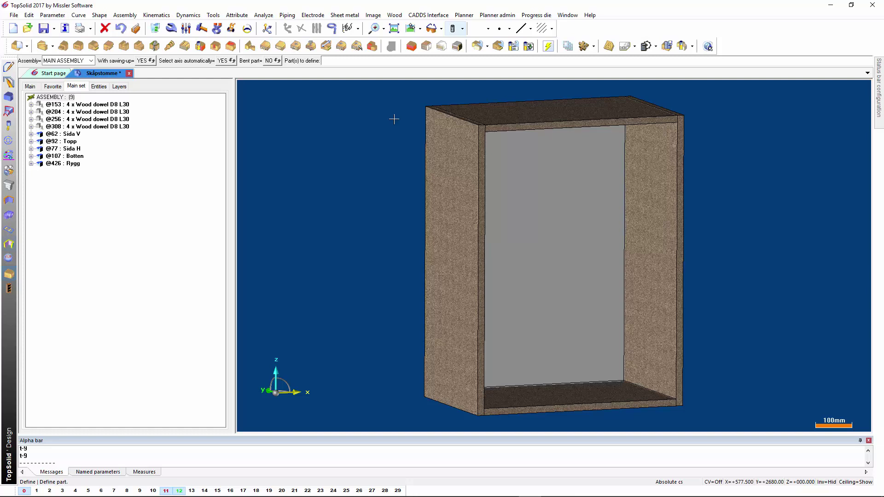
middle_click_drag(369, 162, 476, 156)
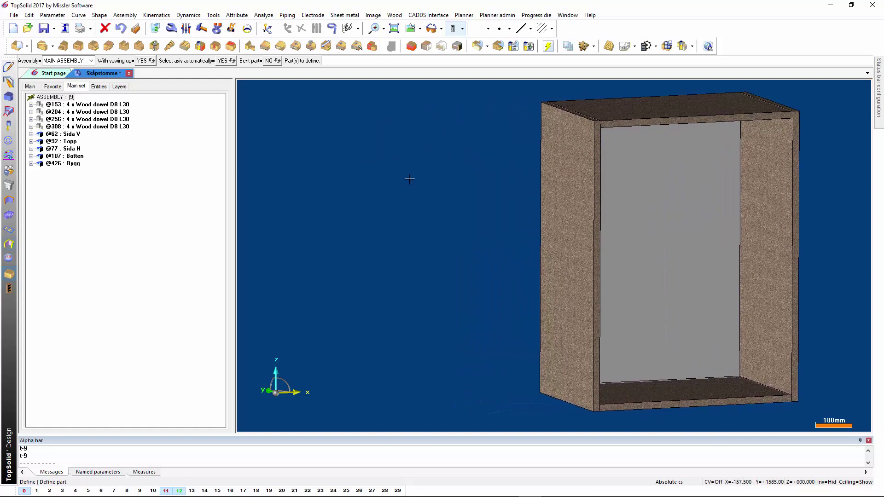
- In Matter configuration, select the main assembly's four Mdf - 19mm parts
left_click(478, 46)
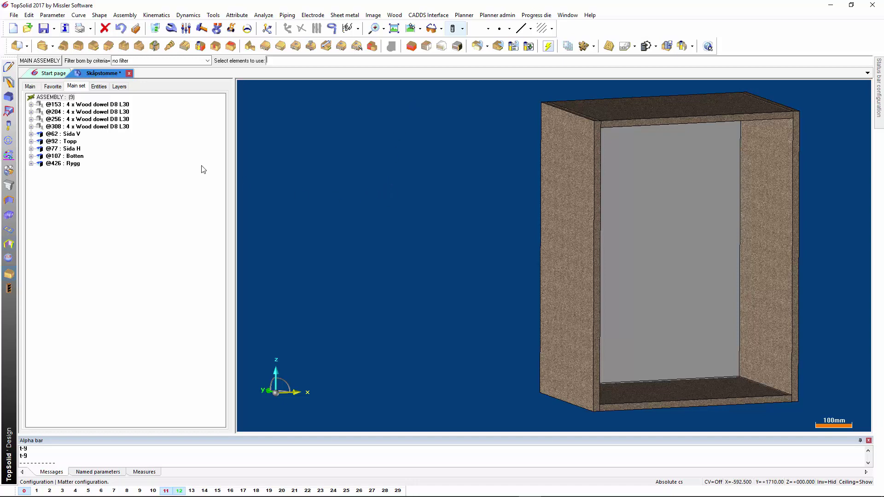
left_click(43, 62)
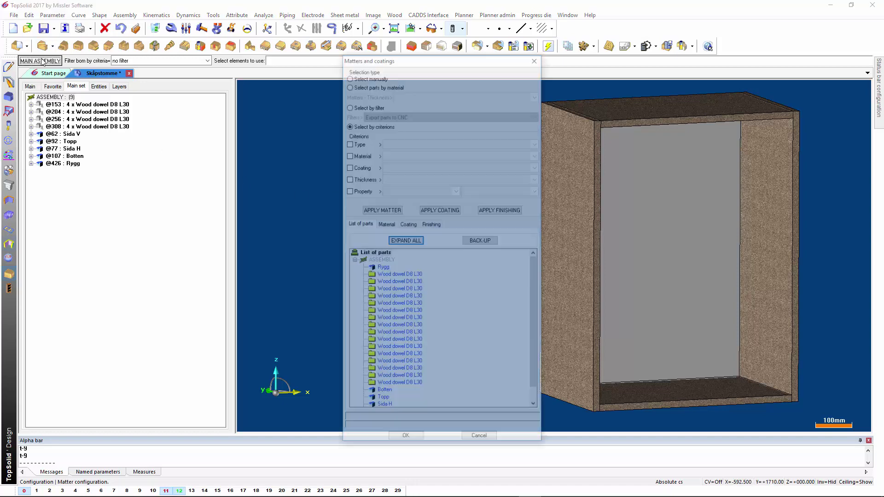
left_click_drag(399, 57, 328, 42)
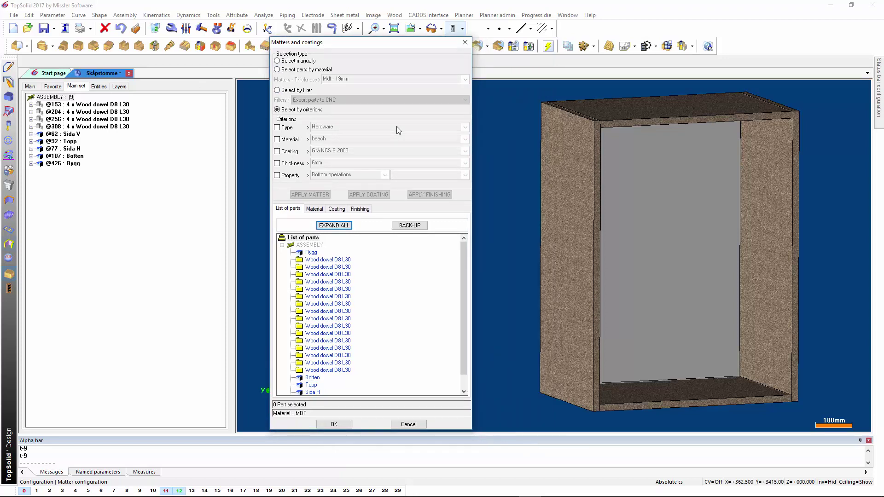
left_click(321, 70)
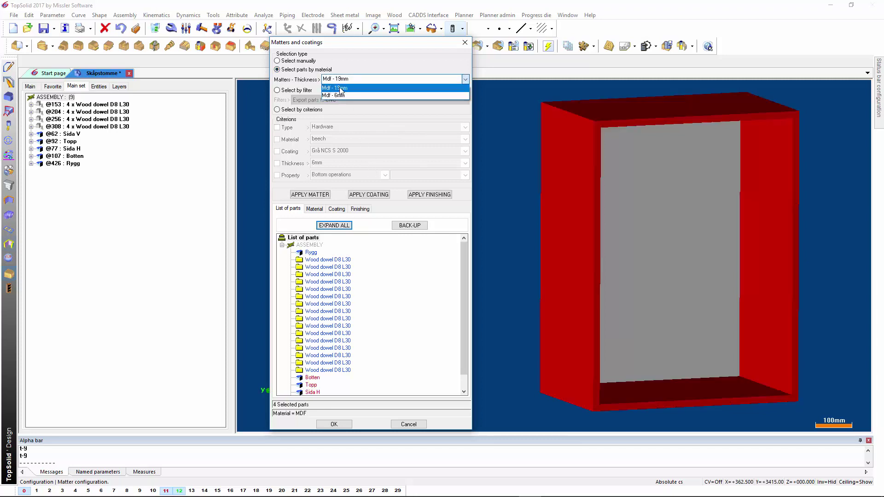
left_click(340, 88)
scroll(378, 342, "down", 1)
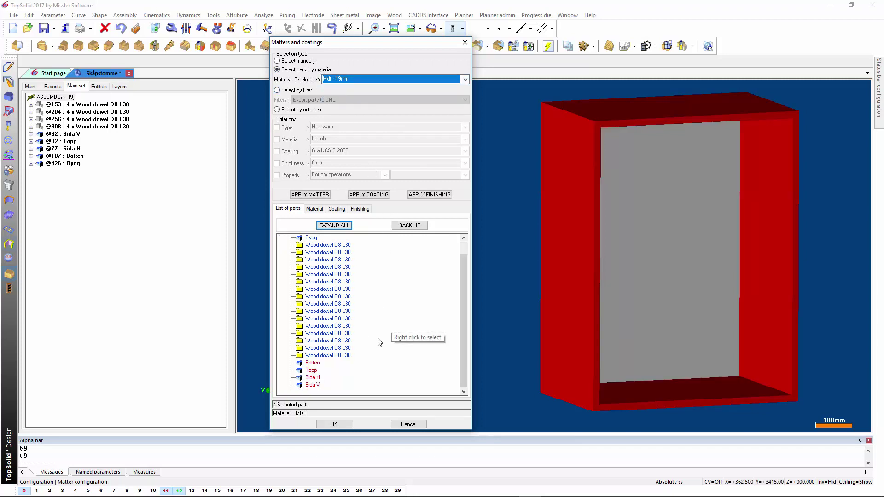
left_click_drag(310, 404, 271, 404)
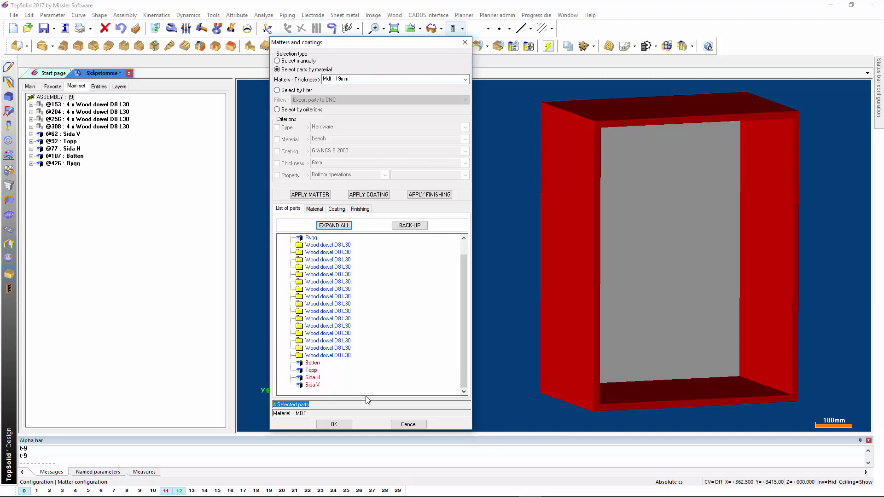
- Choose the Lack-NCS coating Vit - NCS S1002-Y for the selected parts
left_click(337, 210)
left_click(463, 248)
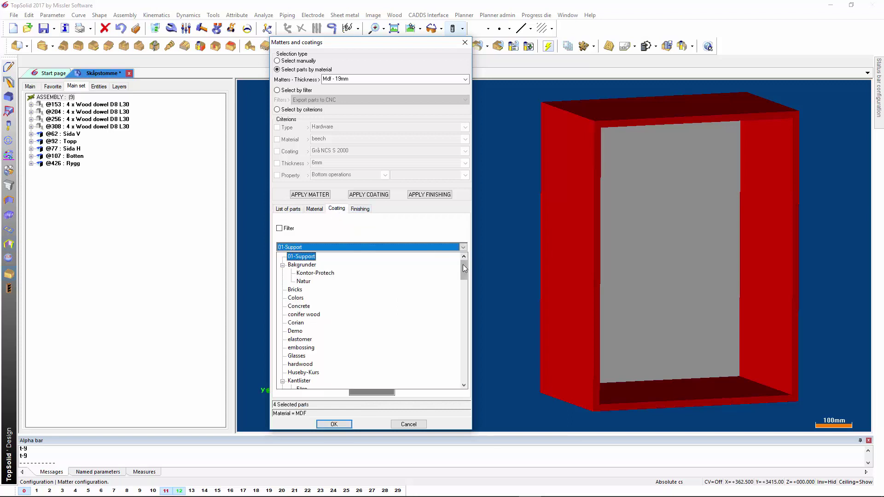
left_click_drag(462, 264, 463, 276)
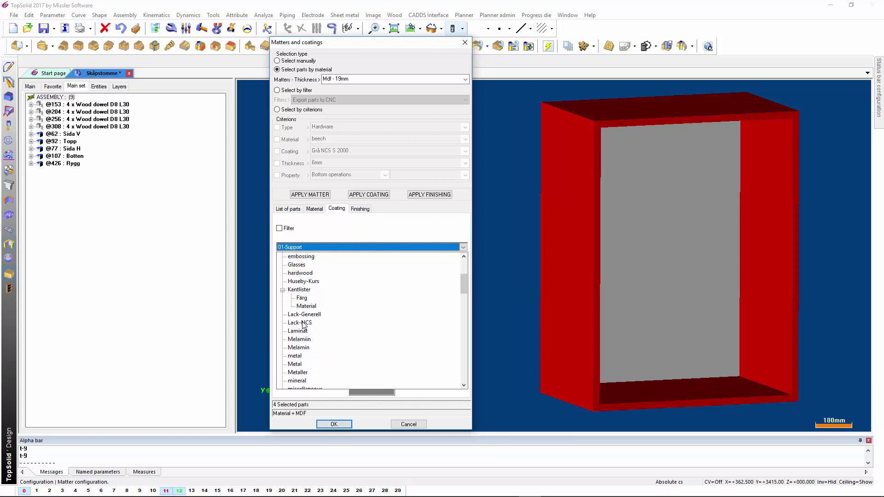
left_click(304, 324)
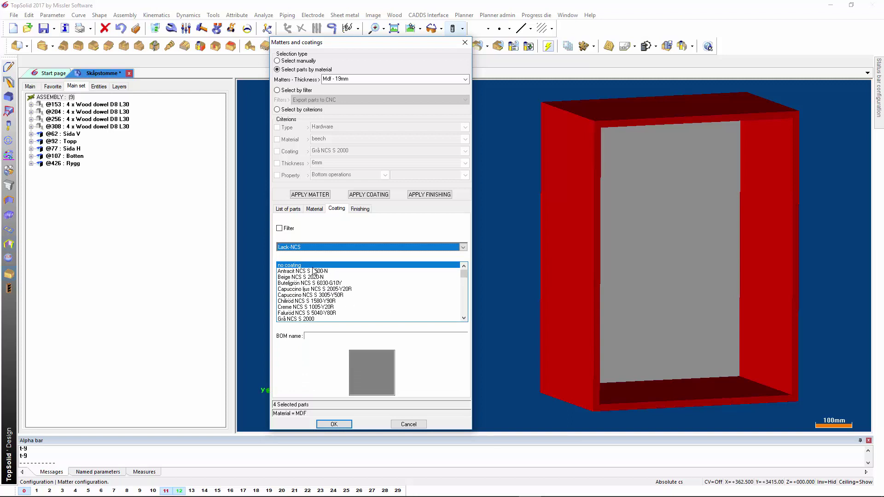
left_click(393, 290)
scroll(392, 295, "down", 1)
scroll(392, 297, "down", 2)
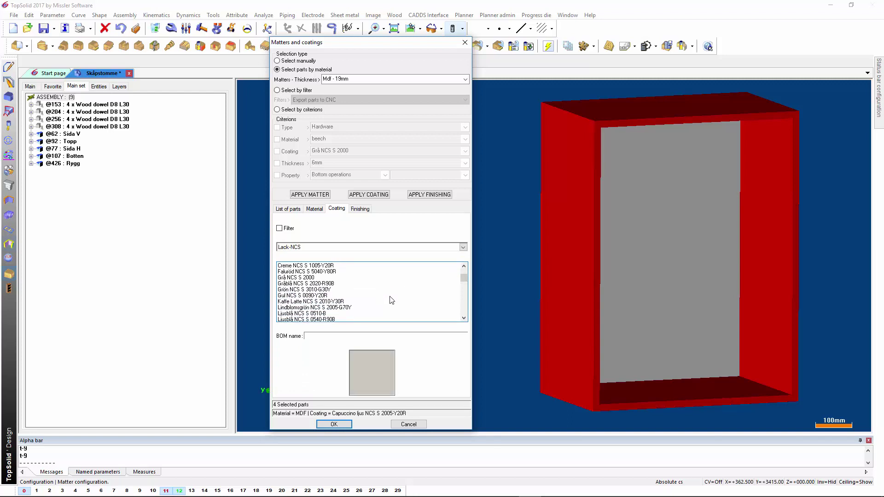
scroll(391, 301, "down", 1)
scroll(392, 300, "down", 2)
scroll(392, 301, "down", 2)
scroll(391, 301, "down", 2)
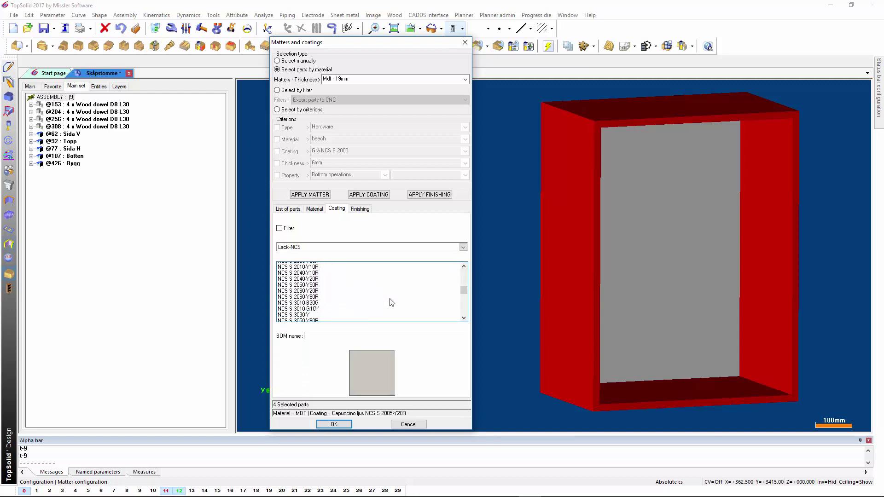
scroll(391, 301, "down", 2)
scroll(391, 302, "down", 2)
scroll(390, 302, "down", 2)
scroll(390, 301, "down", 2)
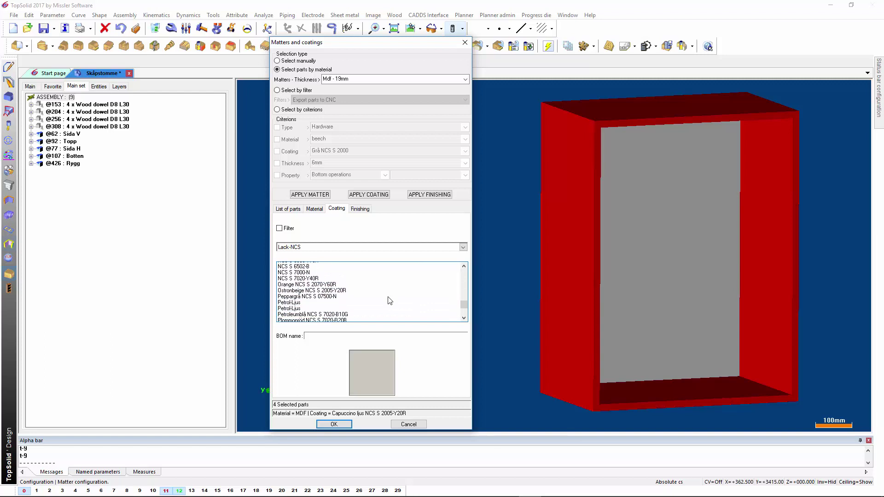
scroll(390, 301, "down", 2)
scroll(389, 300, "down", 2)
scroll(389, 301, "down", 1)
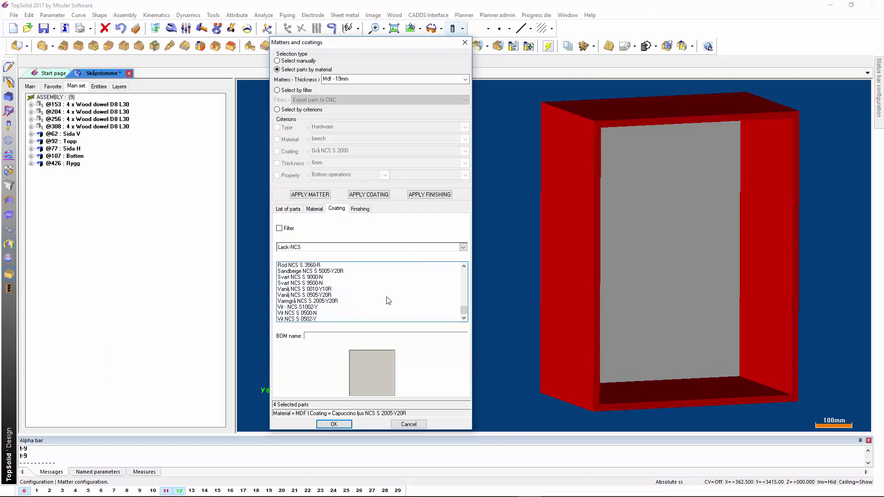
left_click(321, 307)
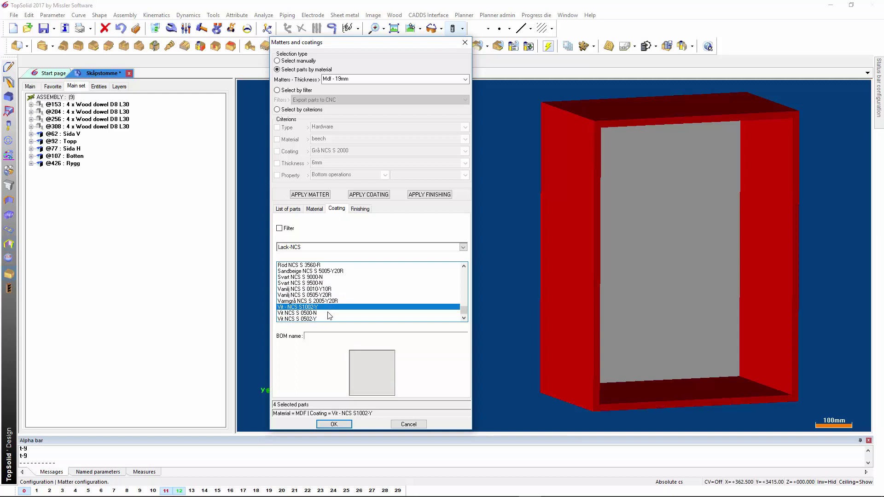
- Apply the white coating to the four MDF parts and confirm the settings
left_click(376, 194)
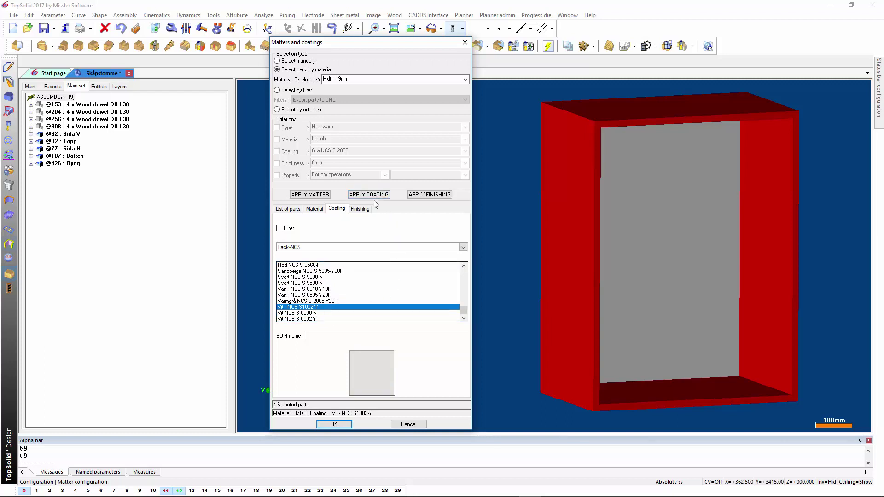
left_click(376, 196)
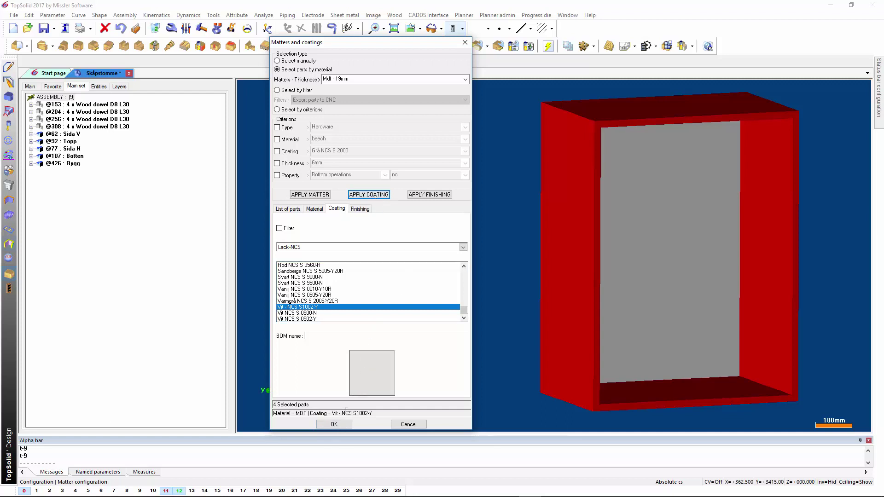
left_click(334, 424)
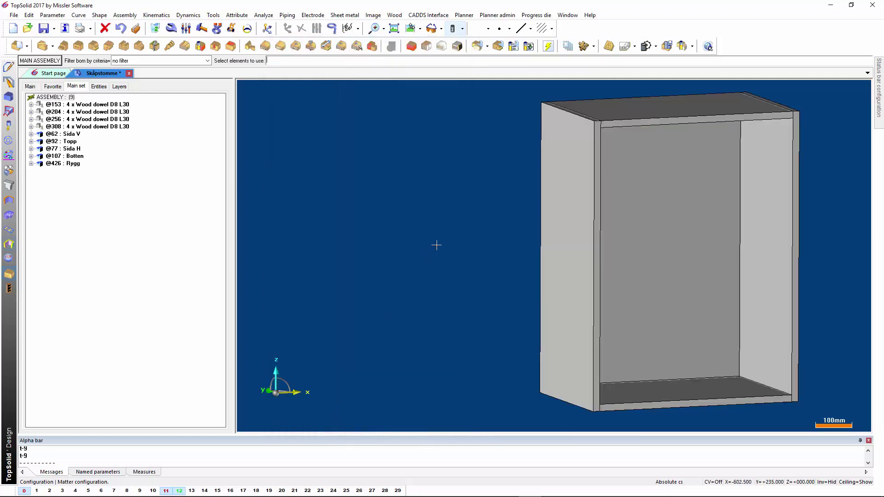
middle_click_drag(437, 246, 354, 246)
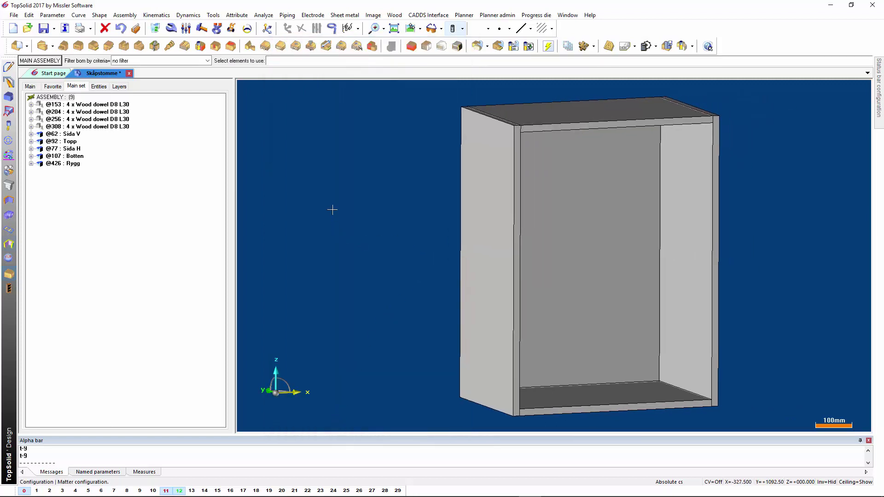
key("Left")
key("Left")
key("Left")
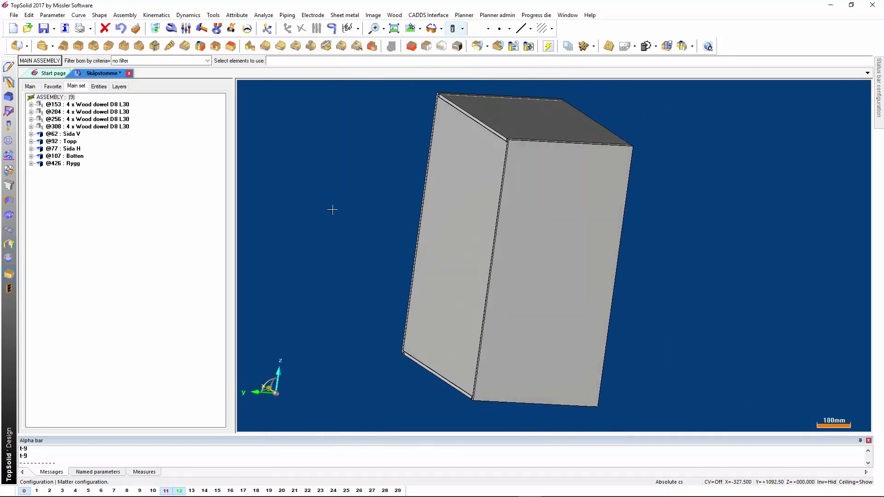
key("Left")
key("Left")
key("Left")
key("Left")
key("Left")
key("Left")
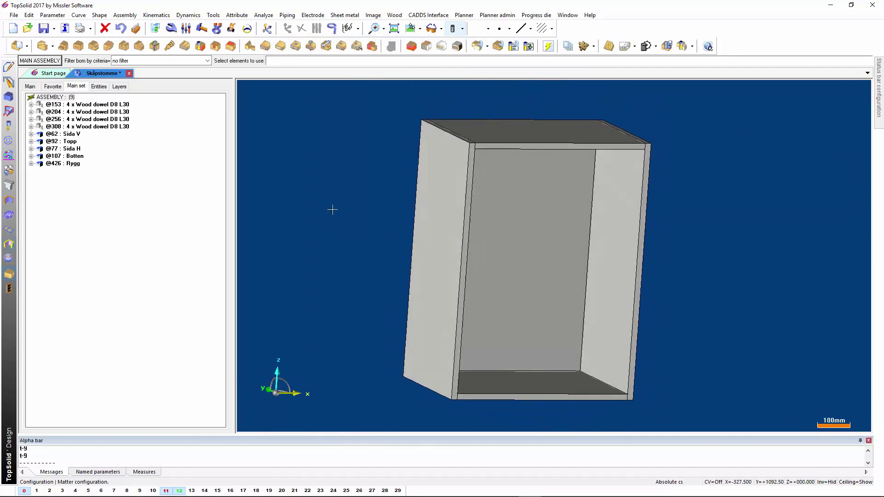
key("Left")
left_click_drag(234, 237, 204, 215)
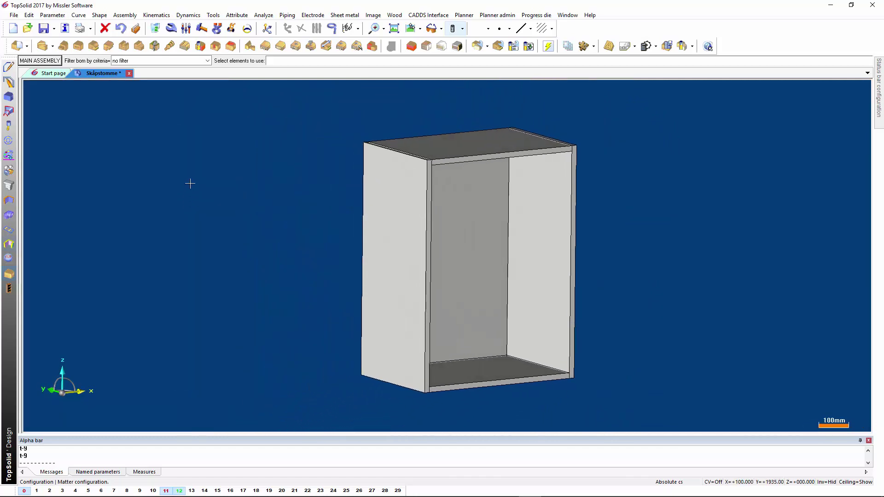
key("Left")
key("Left")
key("Left")
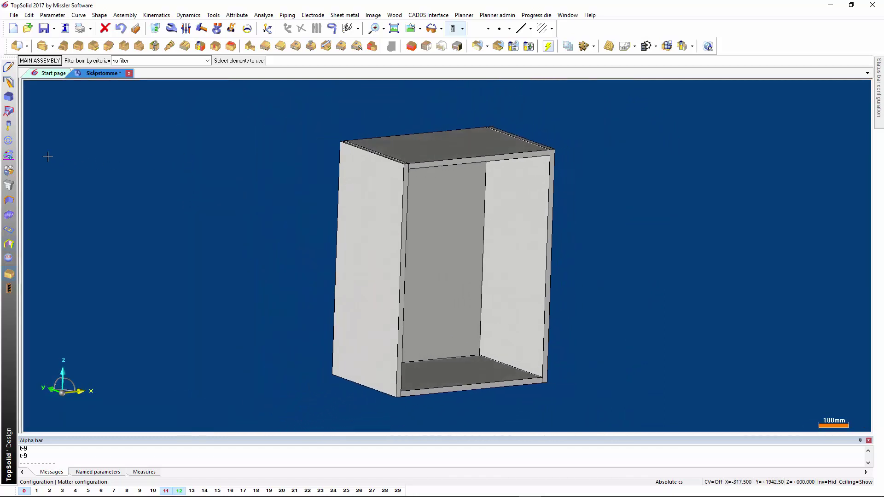
left_click(20, 150)
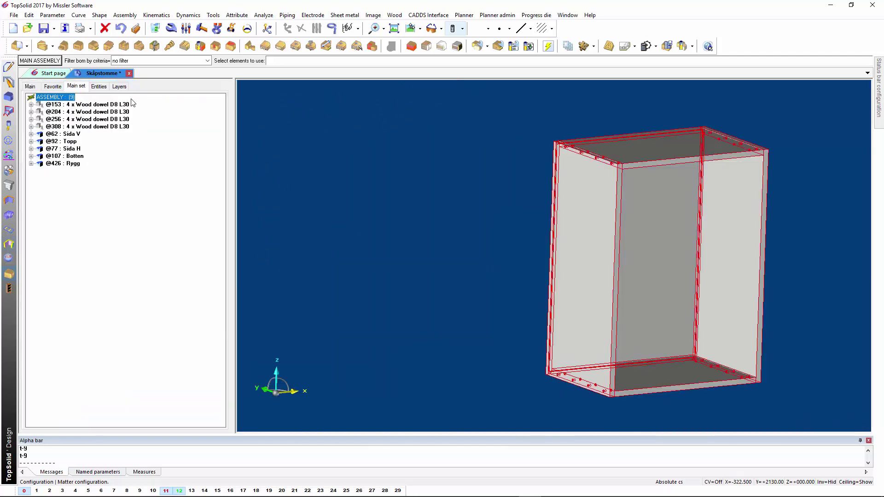
- Expand the parameters in the Entities tree and designate parameter b as Bredd
left_click(101, 88)
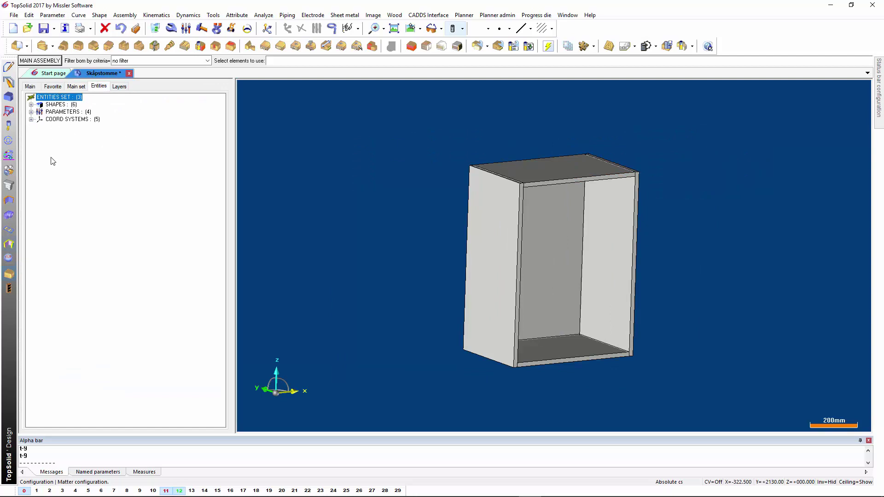
left_click(31, 104)
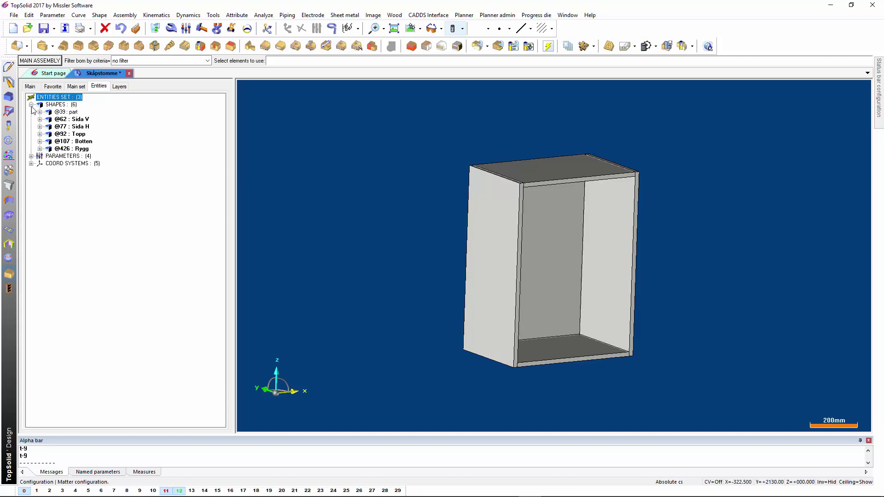
left_click(31, 105)
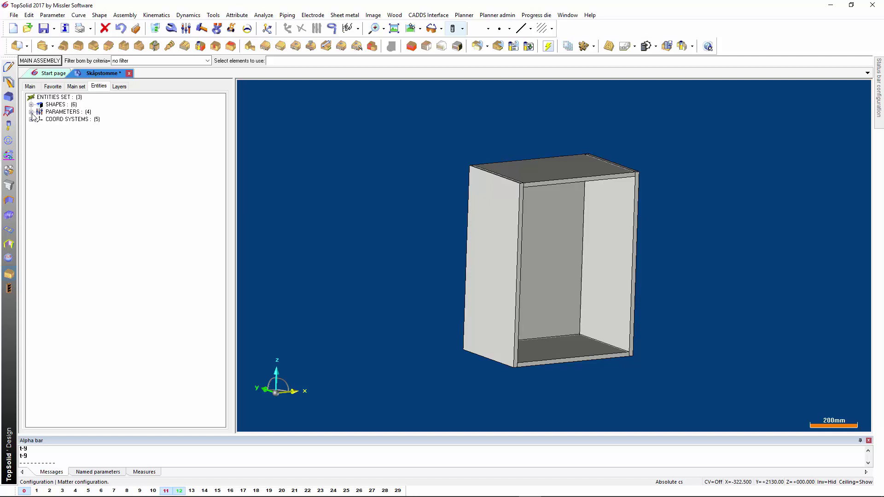
left_click(31, 112)
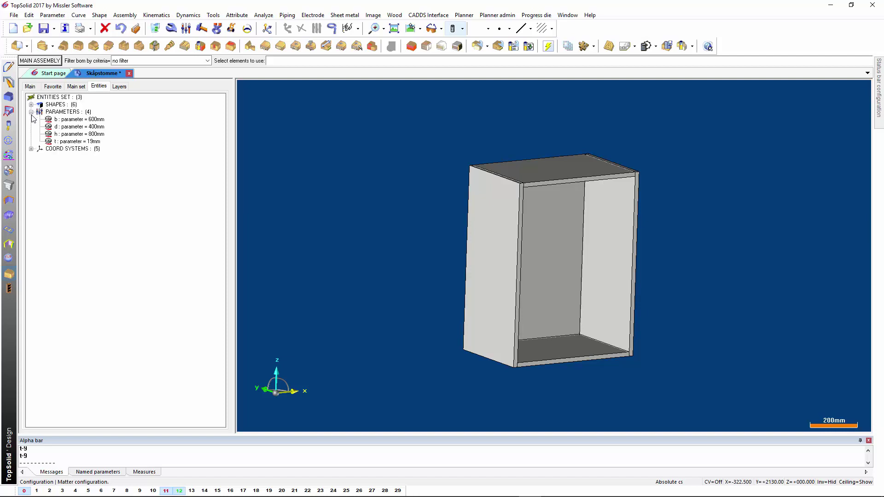
right_click(68, 118)
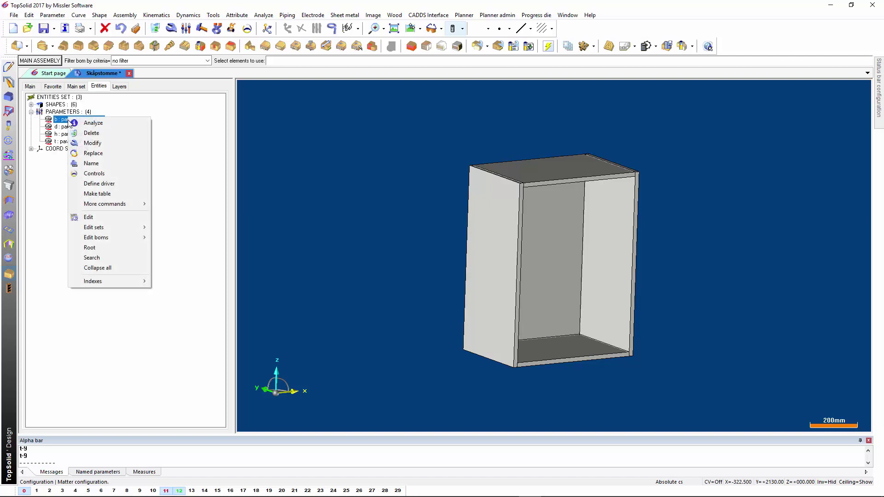
left_click(95, 163)
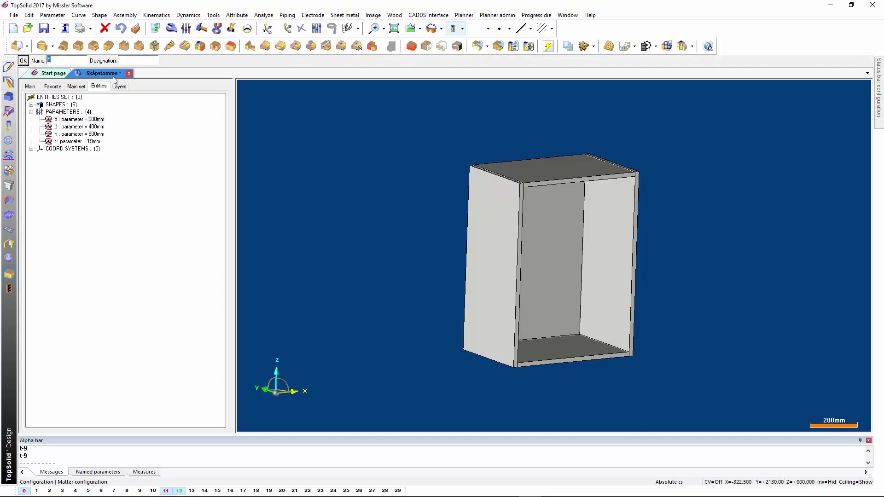
left_click(144, 62)
type("Bredd")
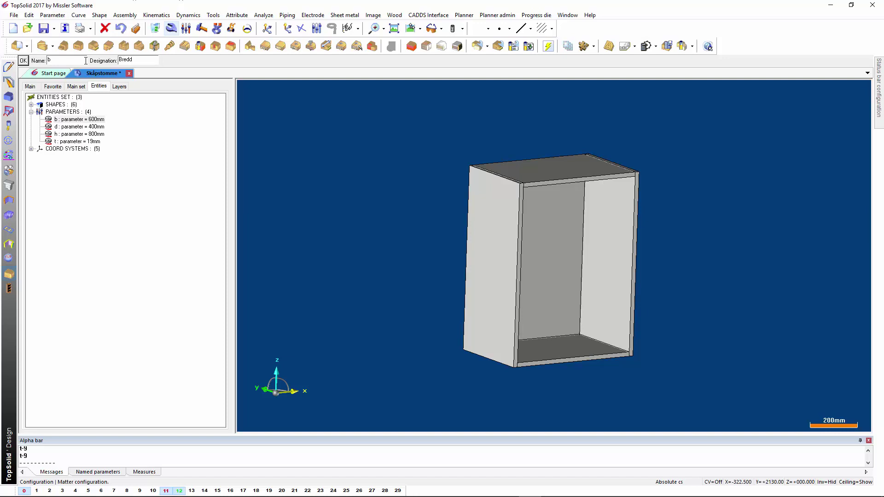
key("Return")
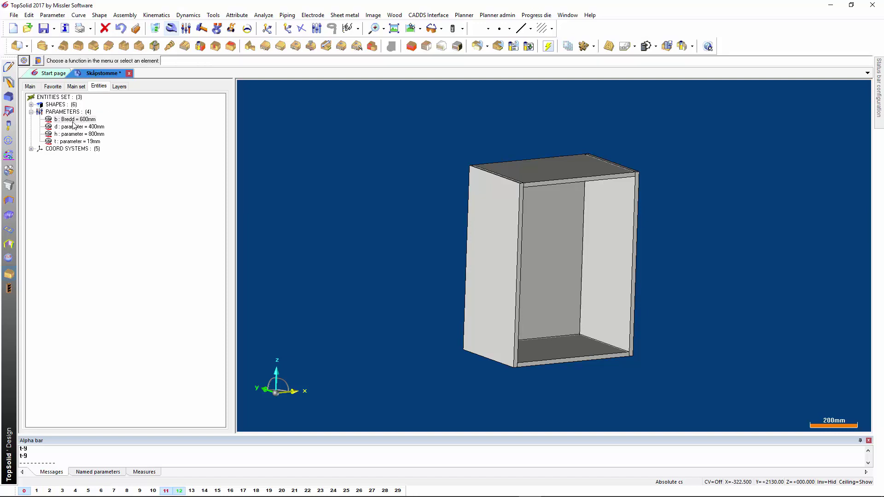
- Designate parameters d and h as Djup and Höjd
right_click(71, 123)
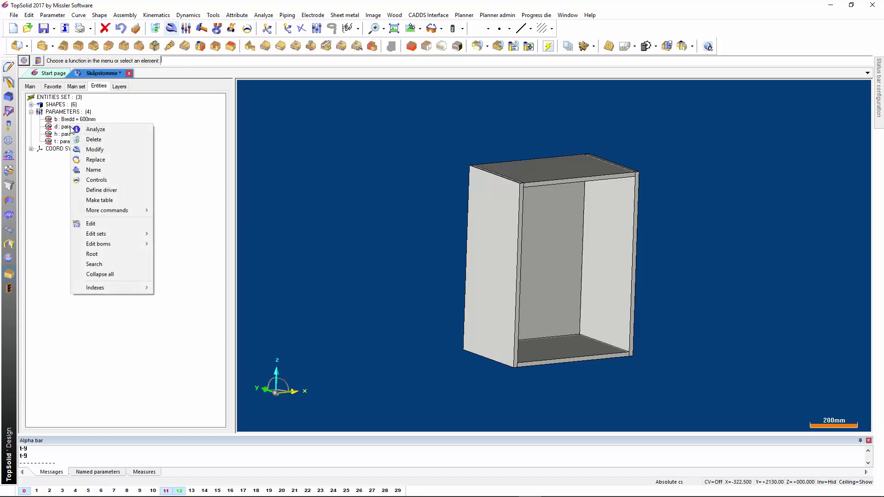
left_click(103, 170)
type("Djup")
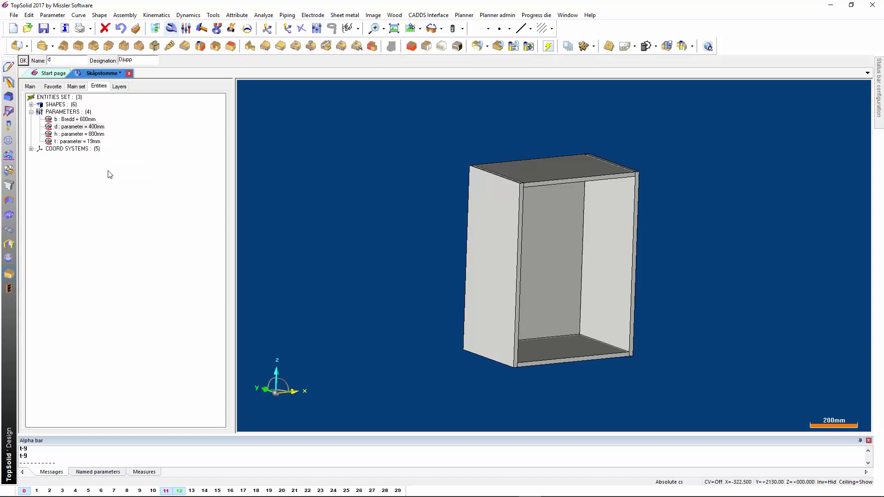
key("Return")
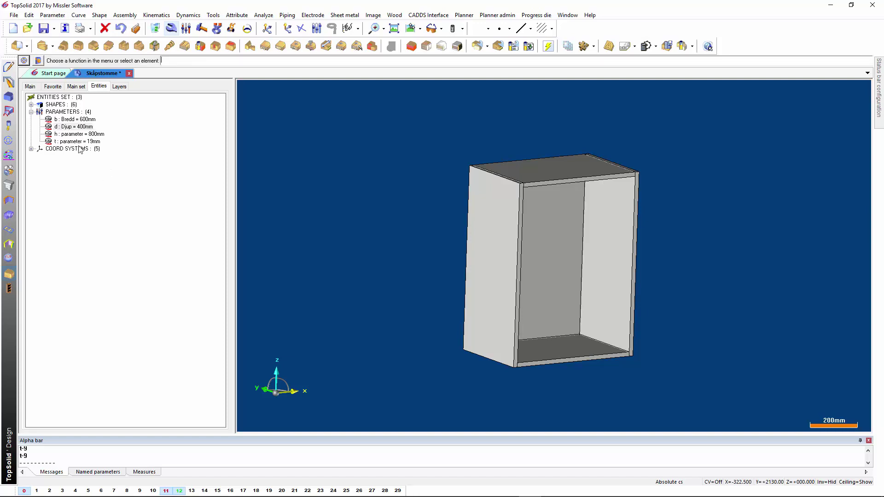
right_click(75, 134)
left_click(100, 178)
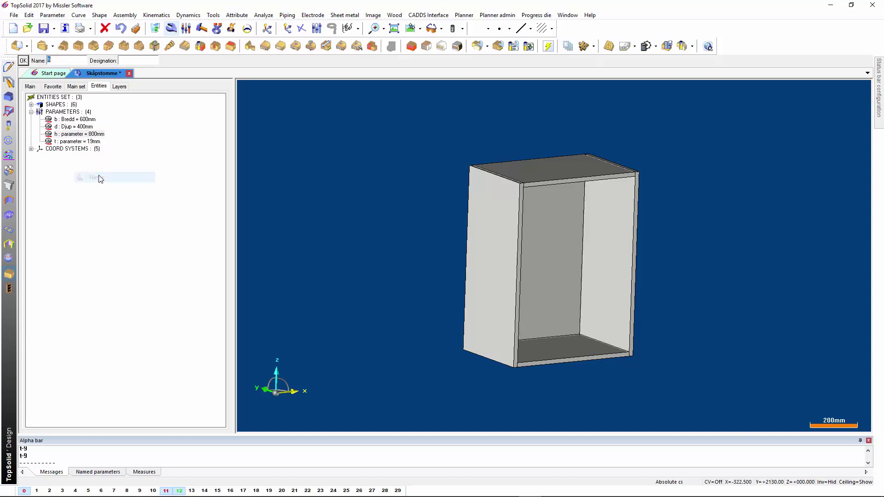
key("Return")
type("Höjd")
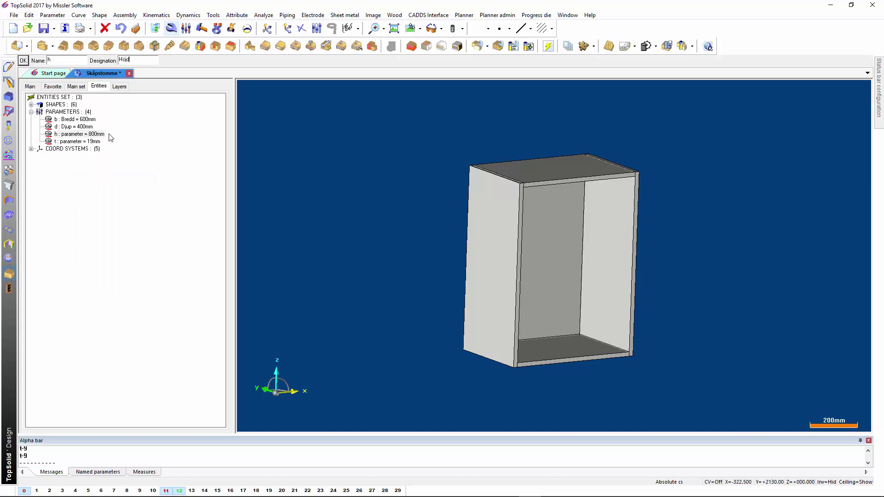
key("Return")
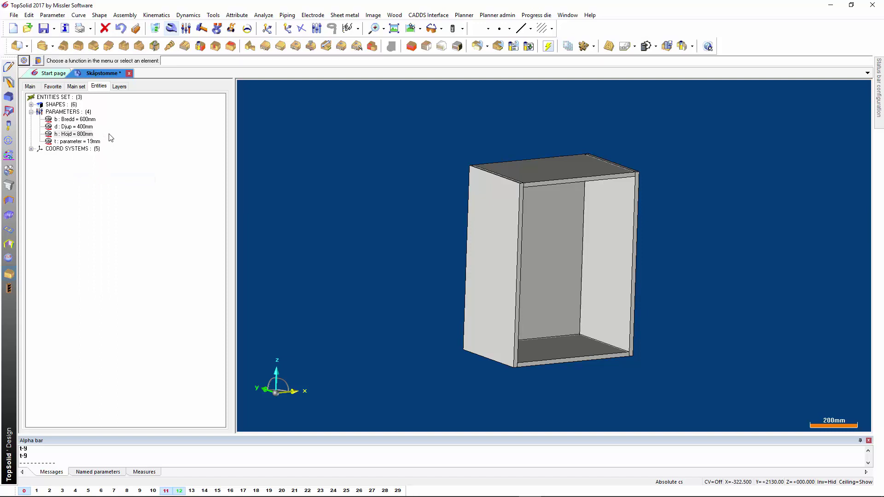
- Designate parameter t as Tjocklek and widen the 3D view
right_click(90, 142)
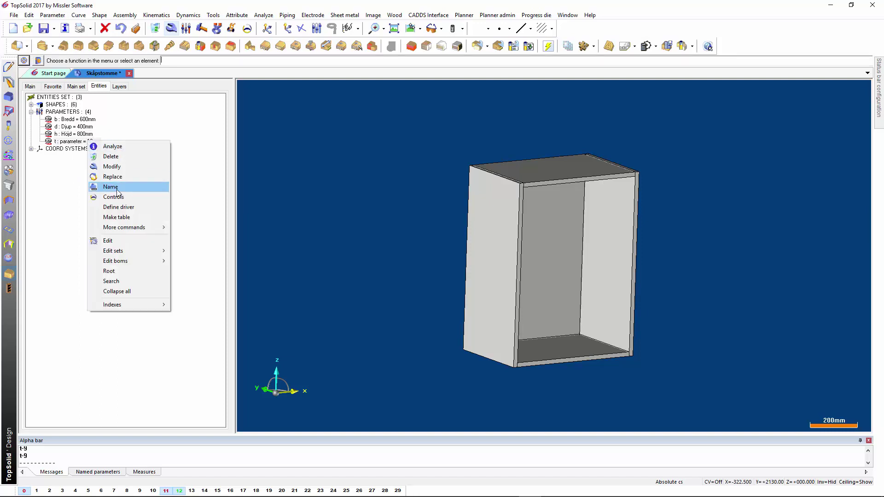
left_click(118, 189)
key("Return")
type("Tjocklek")
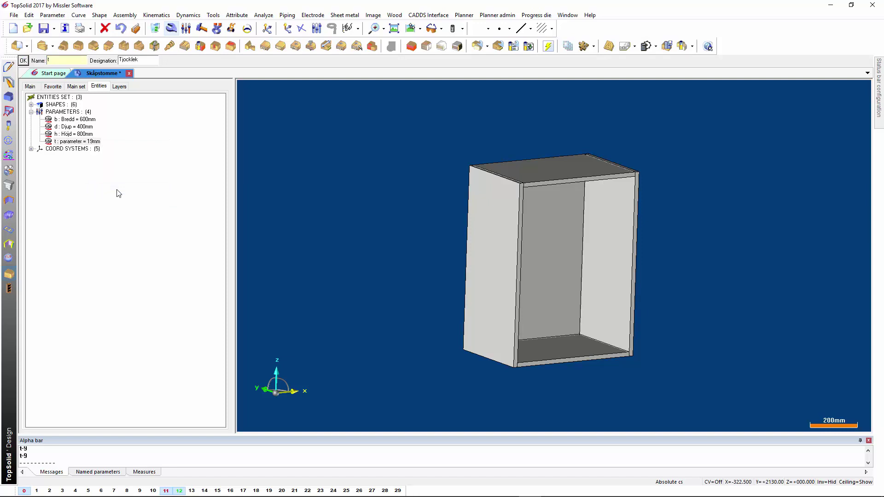
key("Return")
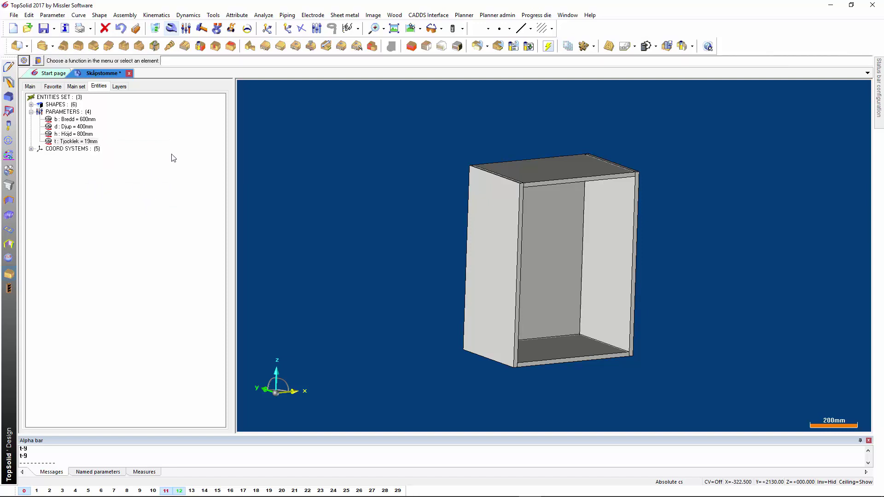
left_click_drag(234, 153, 165, 157)
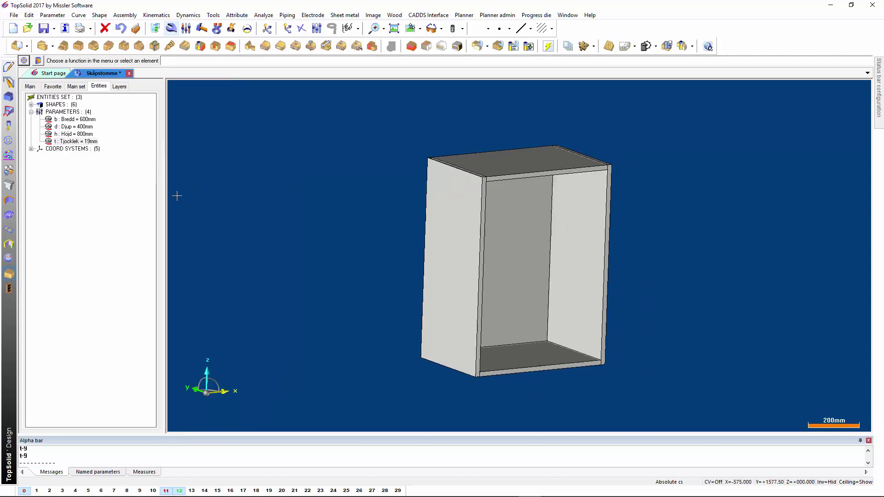
- Set parameter h to 1200, b to 1200 and d to 600 mm
double_click(69, 134)
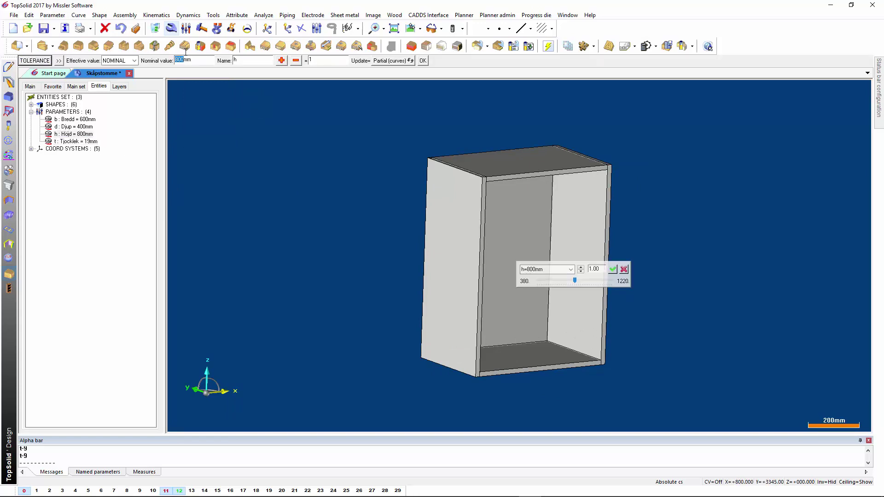
type("1")
type("200")
key("Return")
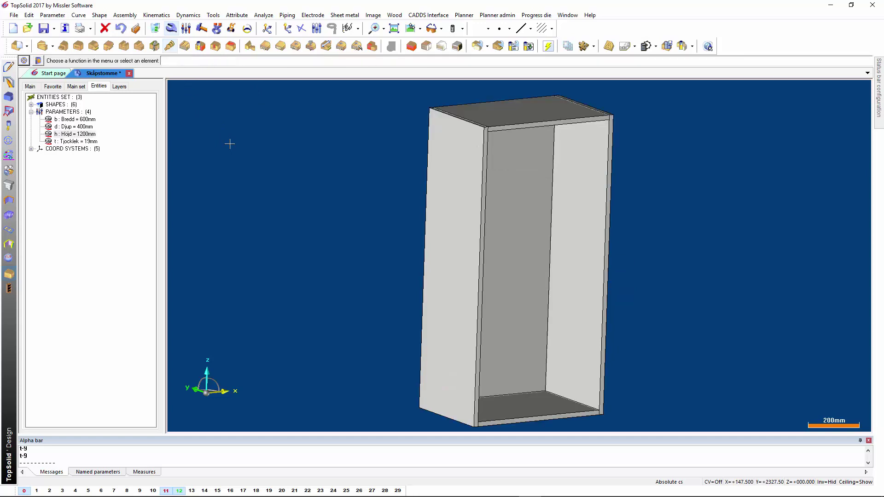
middle_click_drag(351, 195, 336, 193)
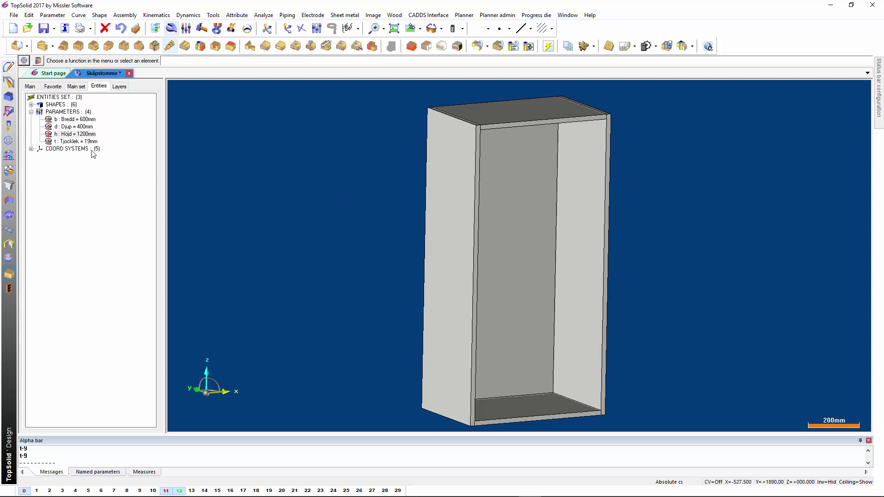
double_click(77, 121)
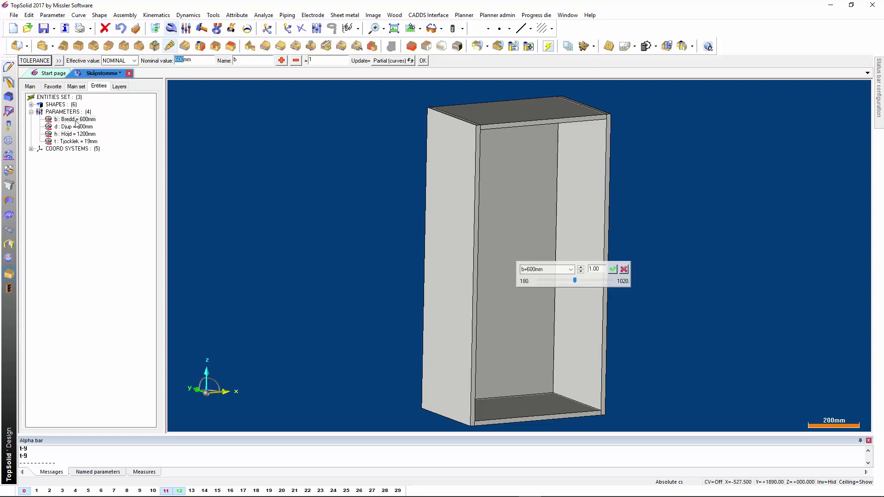
type("1200")
key("Return")
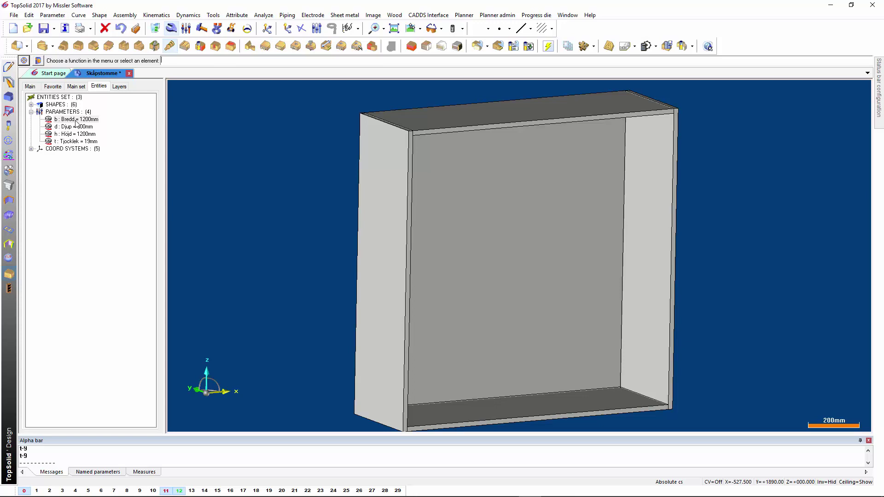
double_click(74, 127)
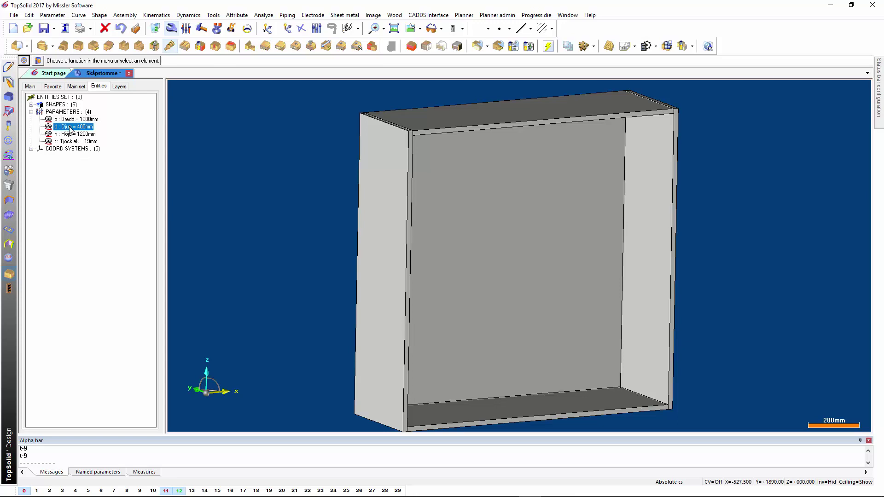
type("600mm")
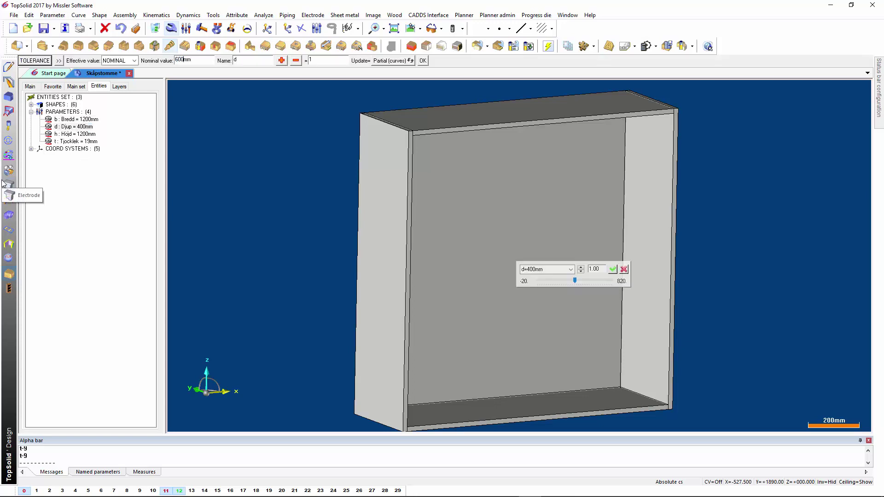
key("Return")
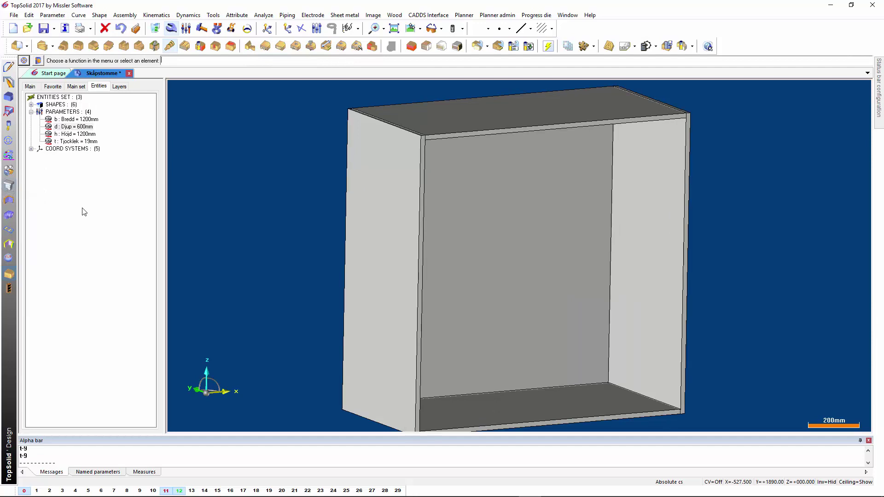
scroll(329, 113, "down", 1)
left_click(432, 28)
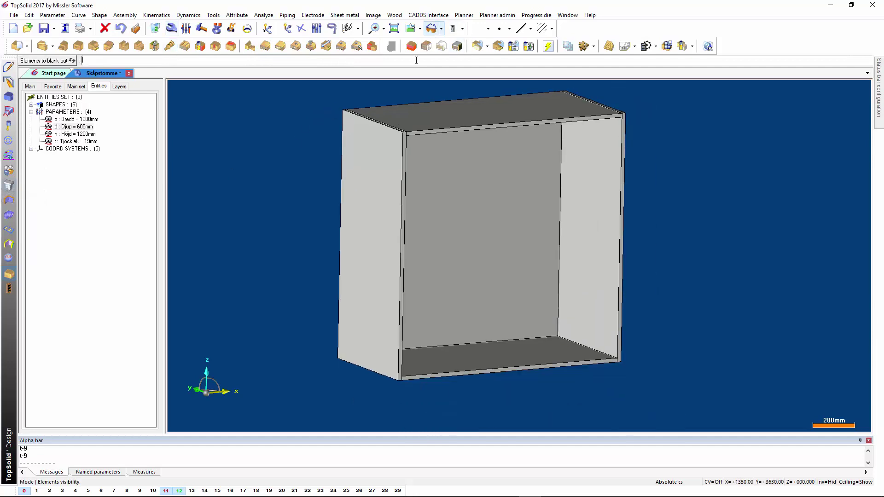
left_click(371, 122)
scroll(361, 110, "up", 2)
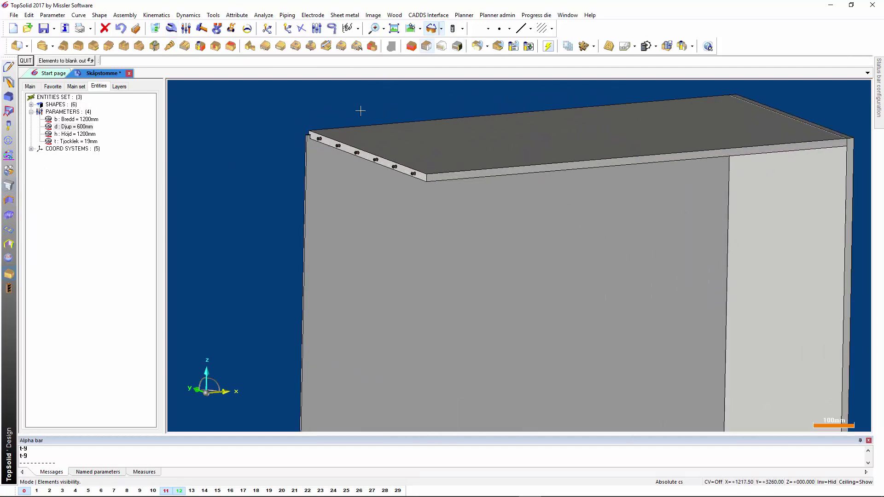
scroll(323, 122, "up", 2)
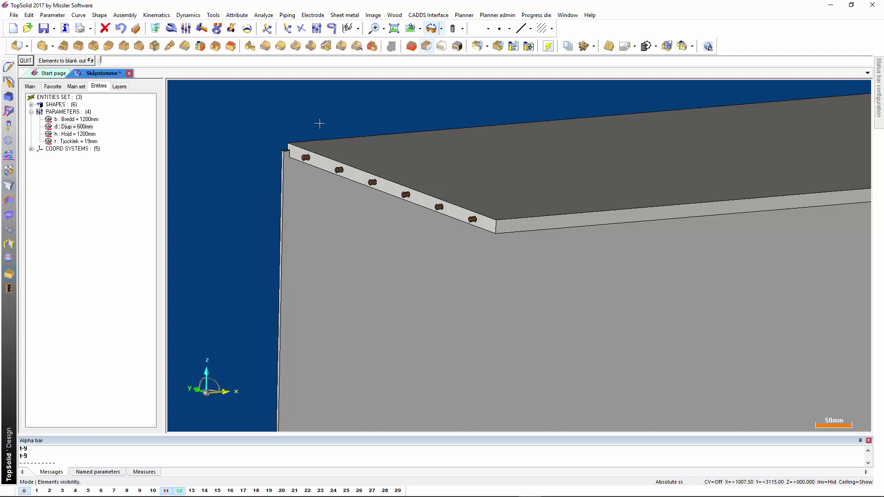
scroll(320, 124, "down", 5)
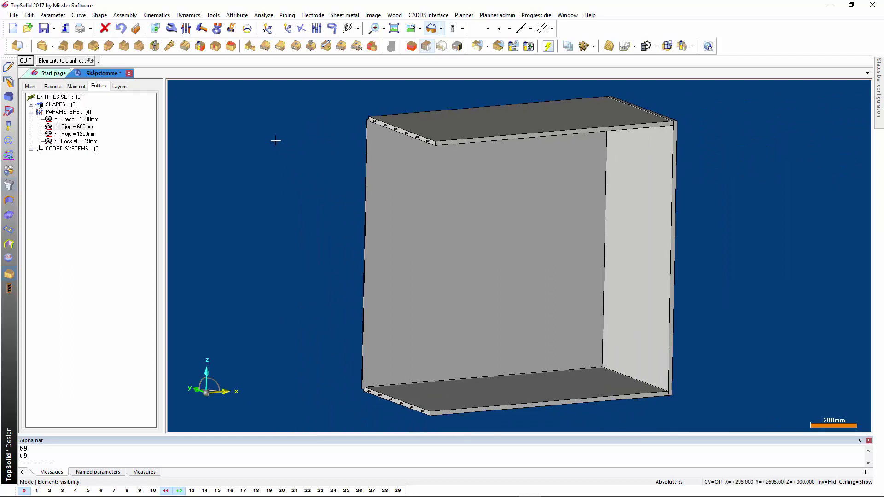
left_click(121, 30)
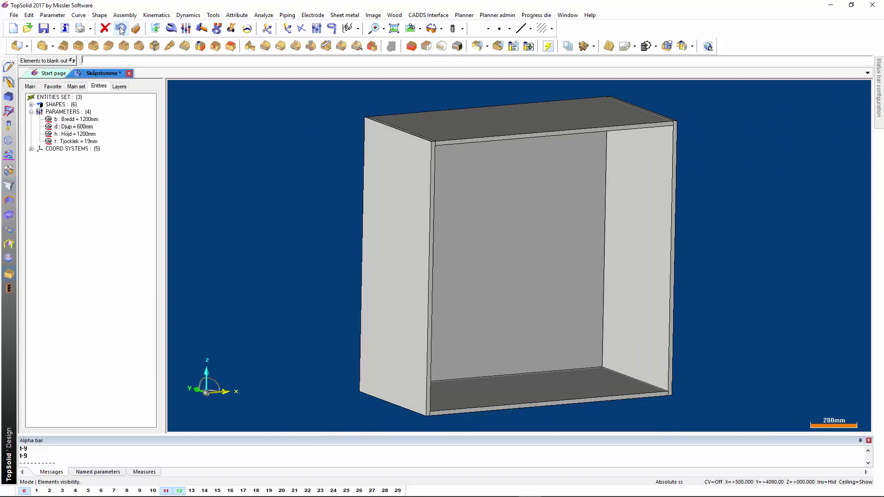
mouse_move(280, 223)
middle_mouse_down()
mouse_move(253, 224)
mouse_move(247, 213)
mouse_move(258, 224)
middle_mouse_up()
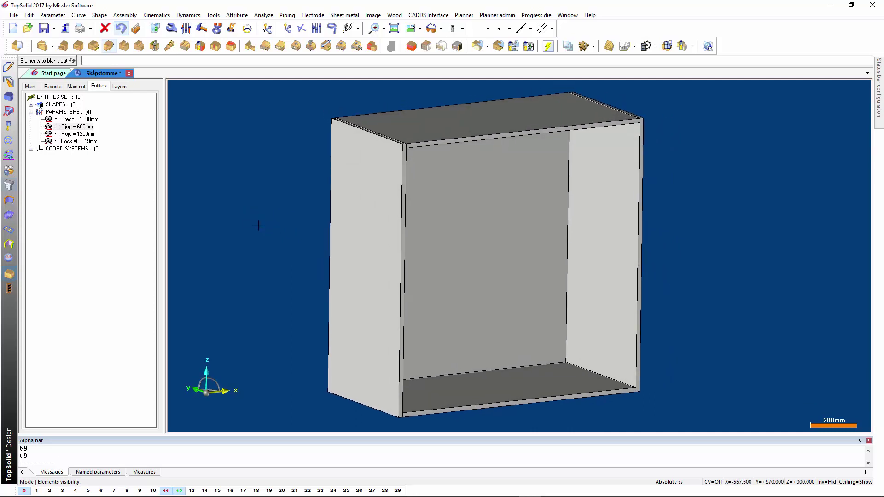